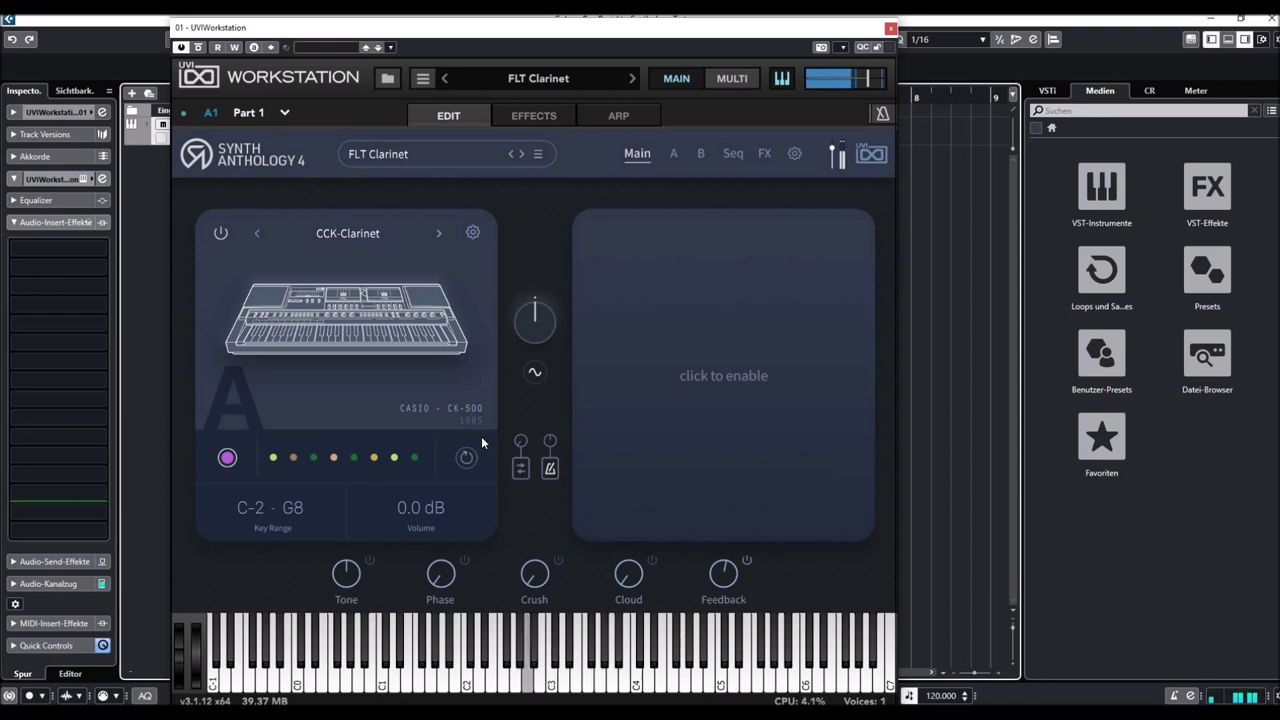
Audition the remaining CASIO CK-500 presets one after another, from FRT Cosmic Tone through ORG Organ
{"action": "left_click", "coordinate": [632, 79]}
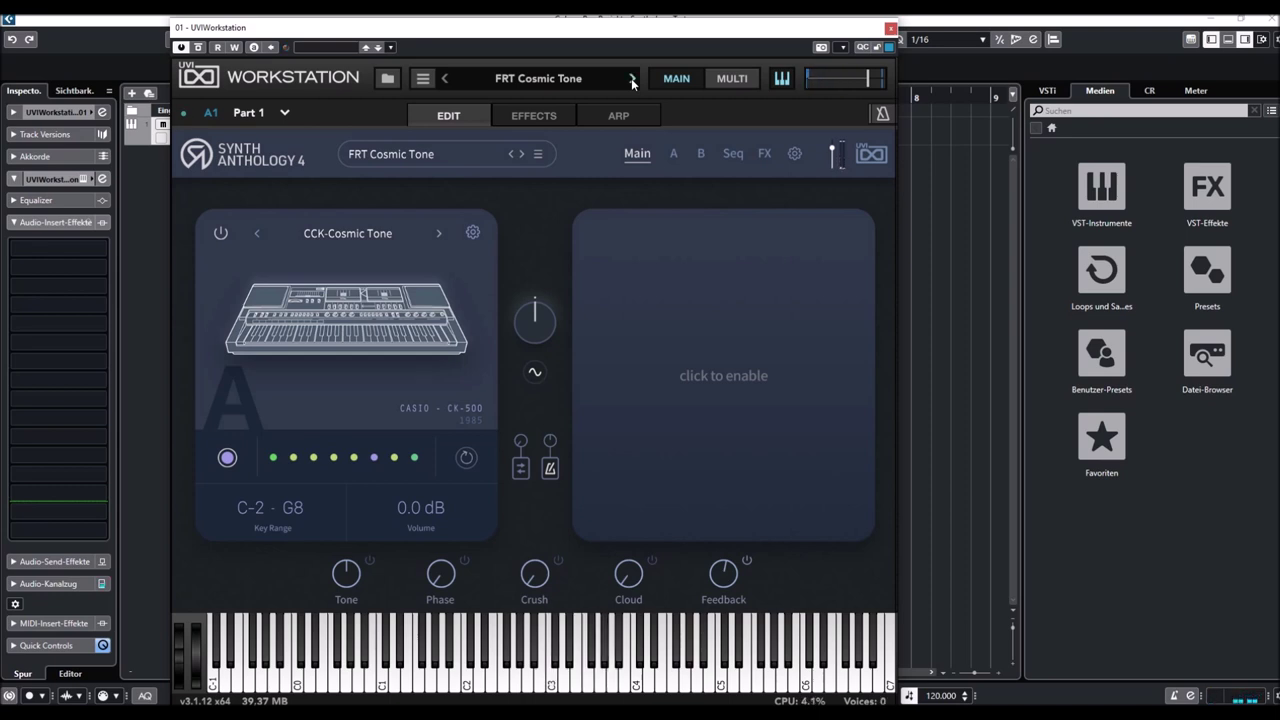
{"action": "left_click", "coordinate": [632, 79]}
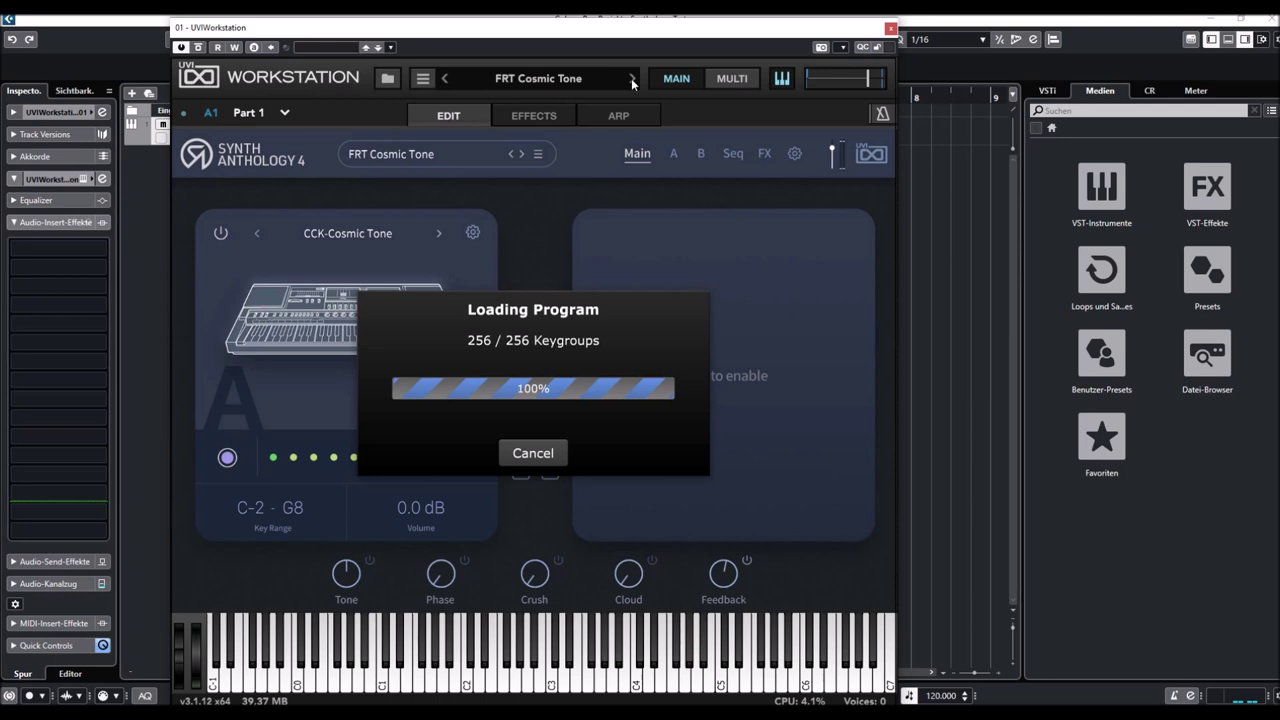
{"action": "left_click", "coordinate": [632, 79]}
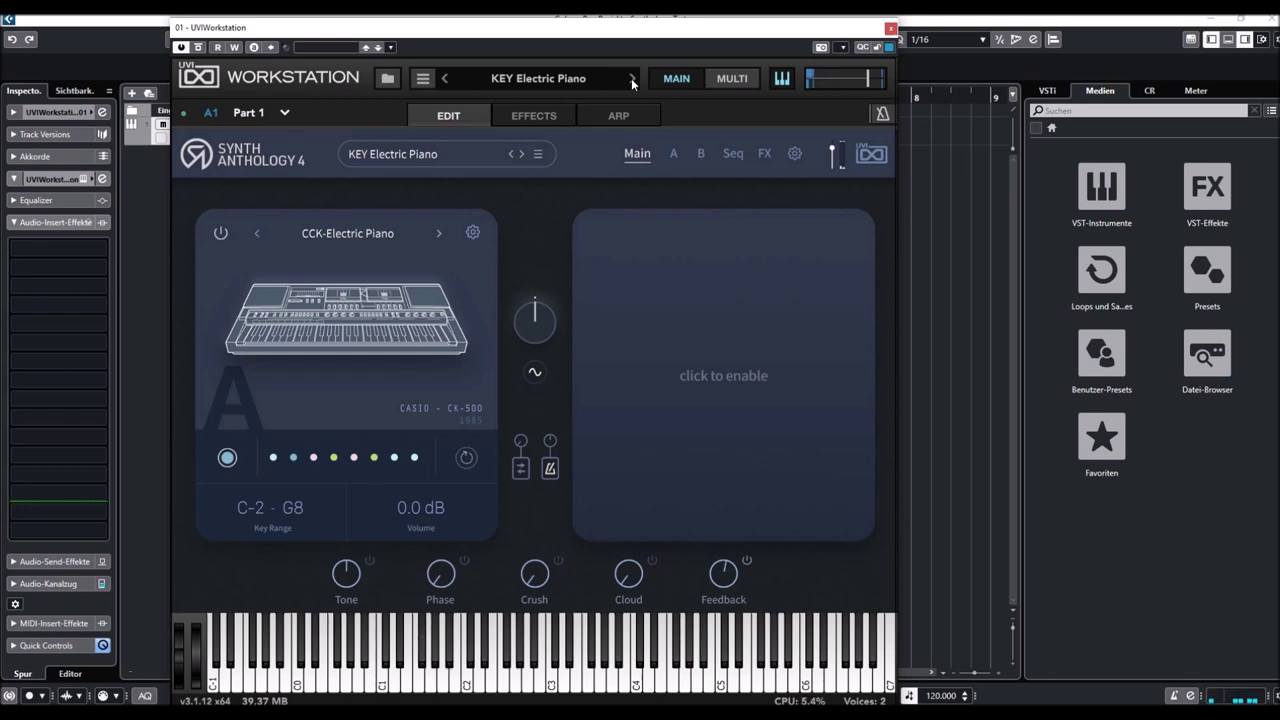
{"action": "left_click", "coordinate": [632, 81]}
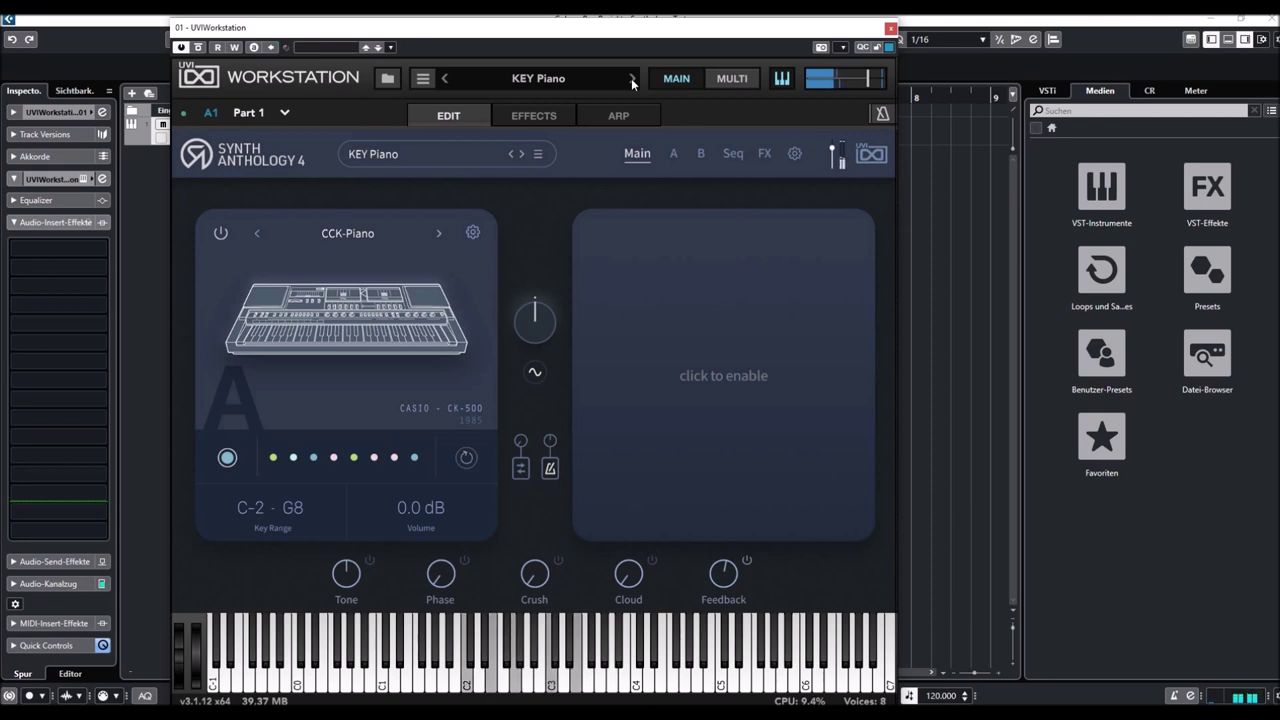
{"action": "left_click", "coordinate": [632, 83]}
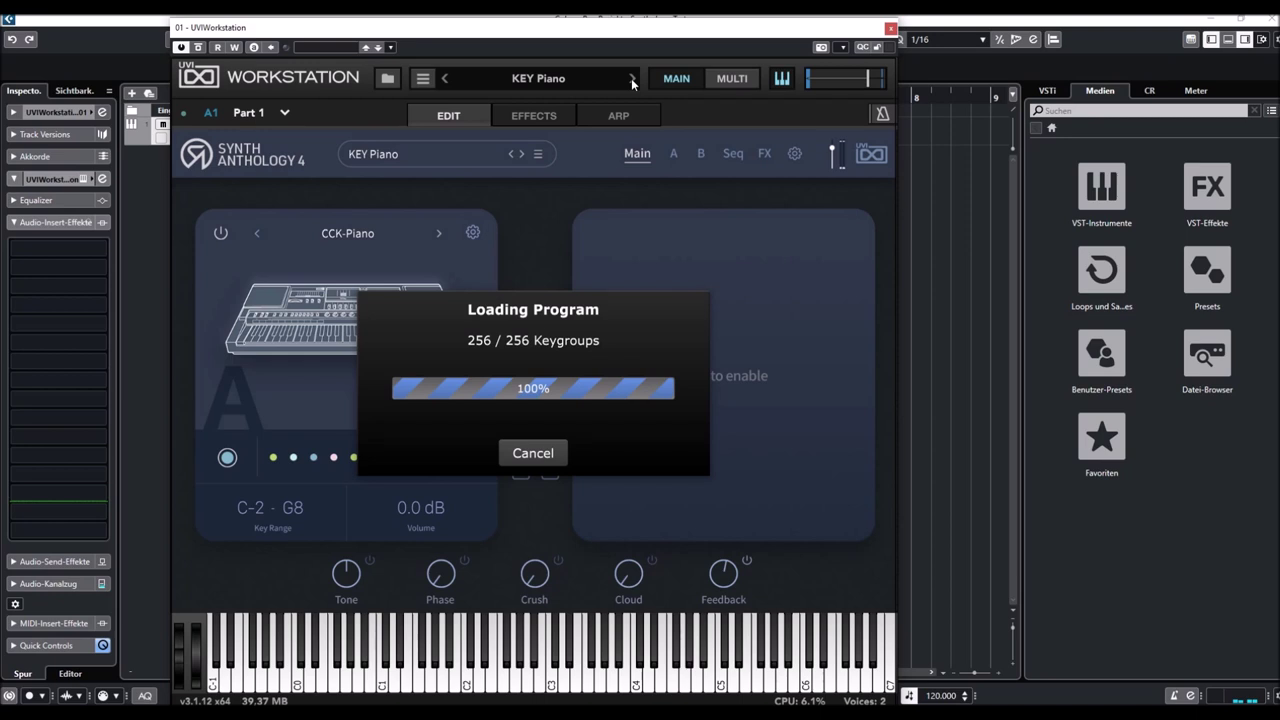
{"action": "left_click", "coordinate": [632, 80]}
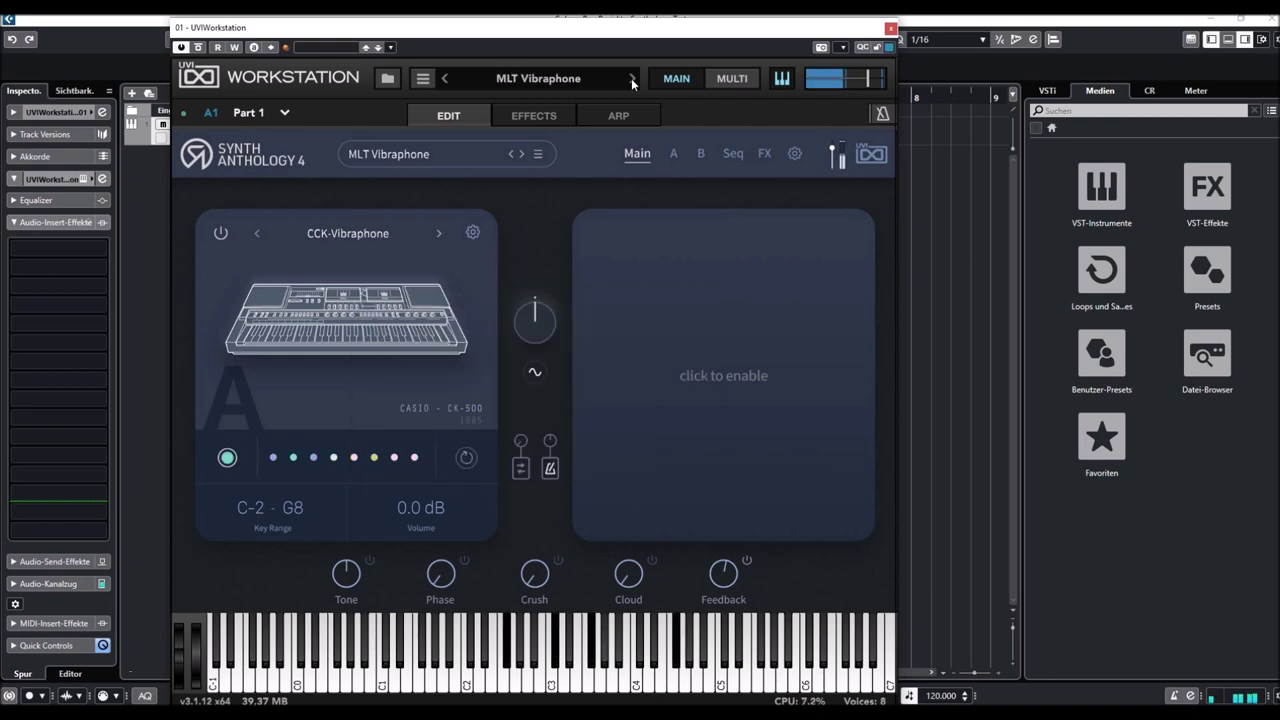
{"action": "left_click", "coordinate": [632, 80]}
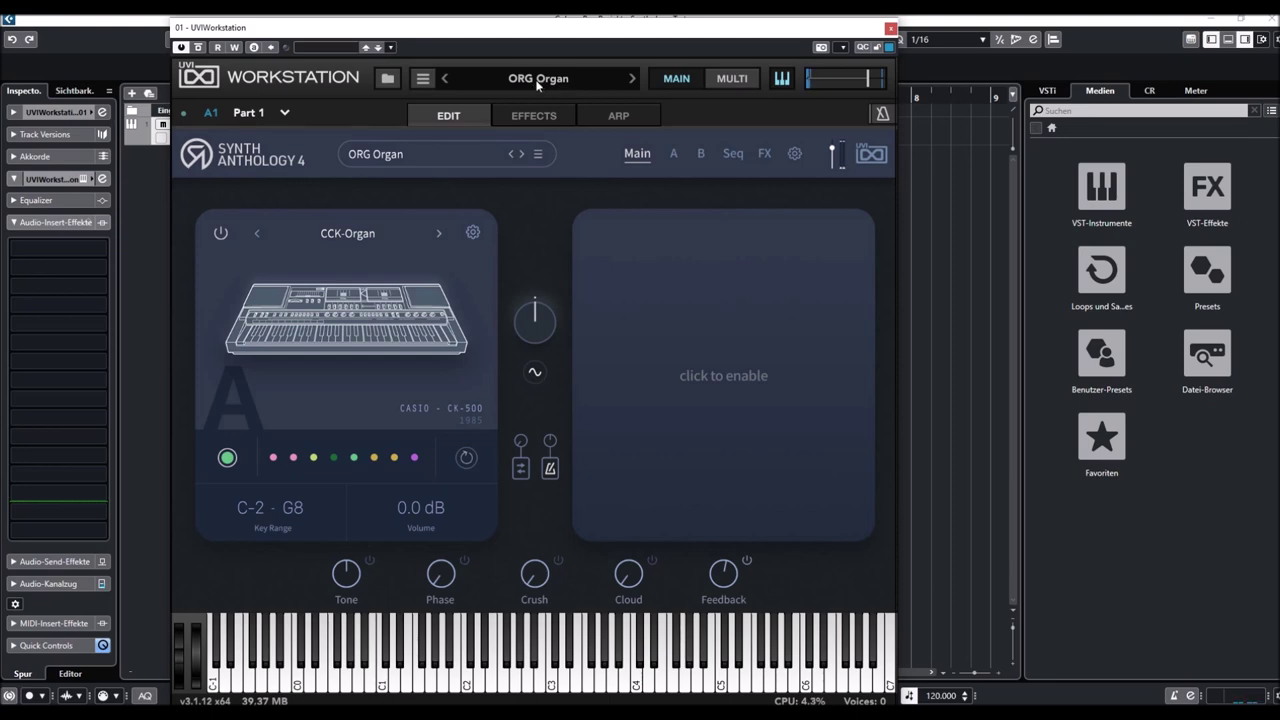
Load the BEL Cyber Phone Bell preset from the CASIO - CZ1 folder of Synth Anthology 4
{"action": "left_click", "coordinate": [387, 78]}
{"action": "scroll", "coordinate": [562, 284], "scroll_direction": "down", "scroll_amount": 4}
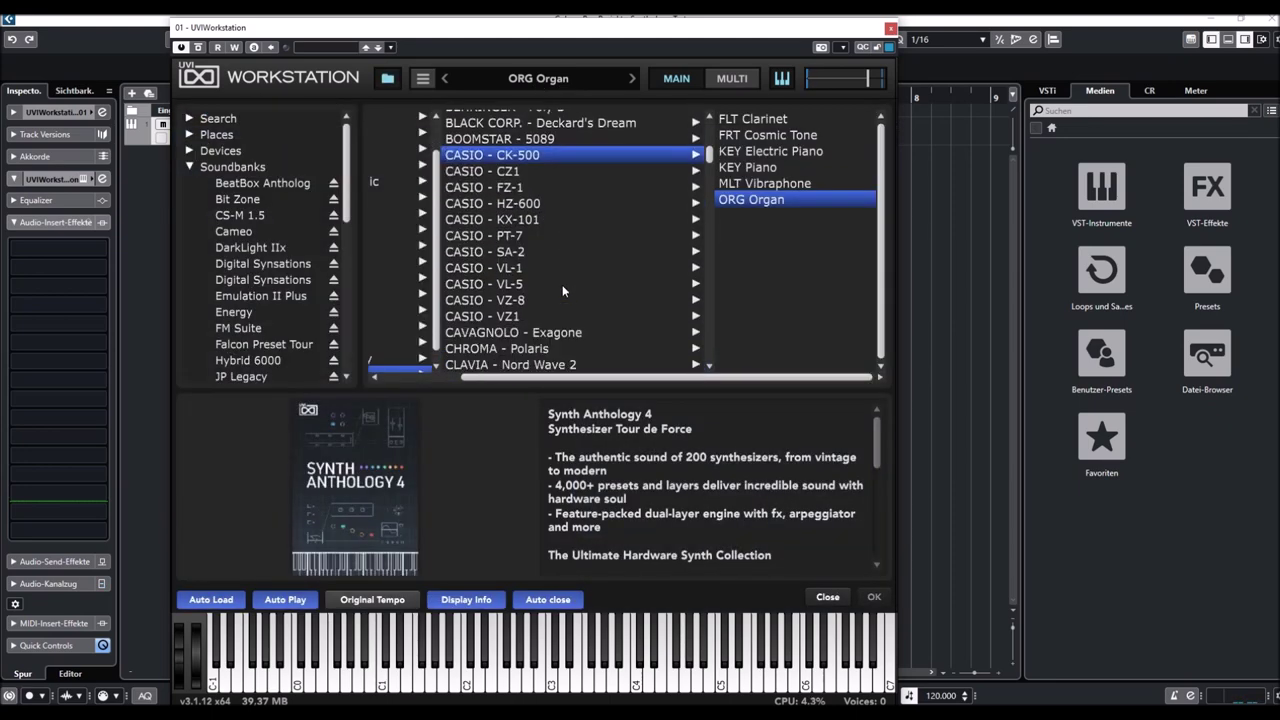
{"action": "left_click", "coordinate": [508, 173]}
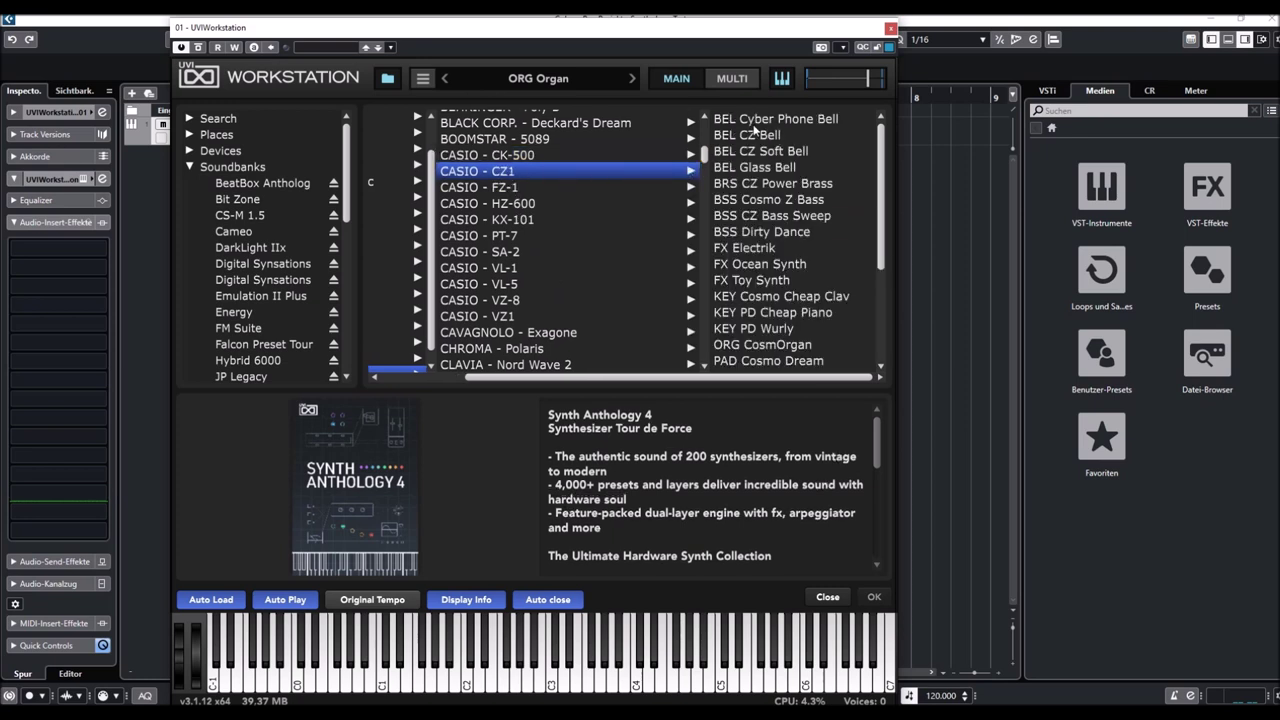
{"action": "left_click", "coordinate": [755, 124]}
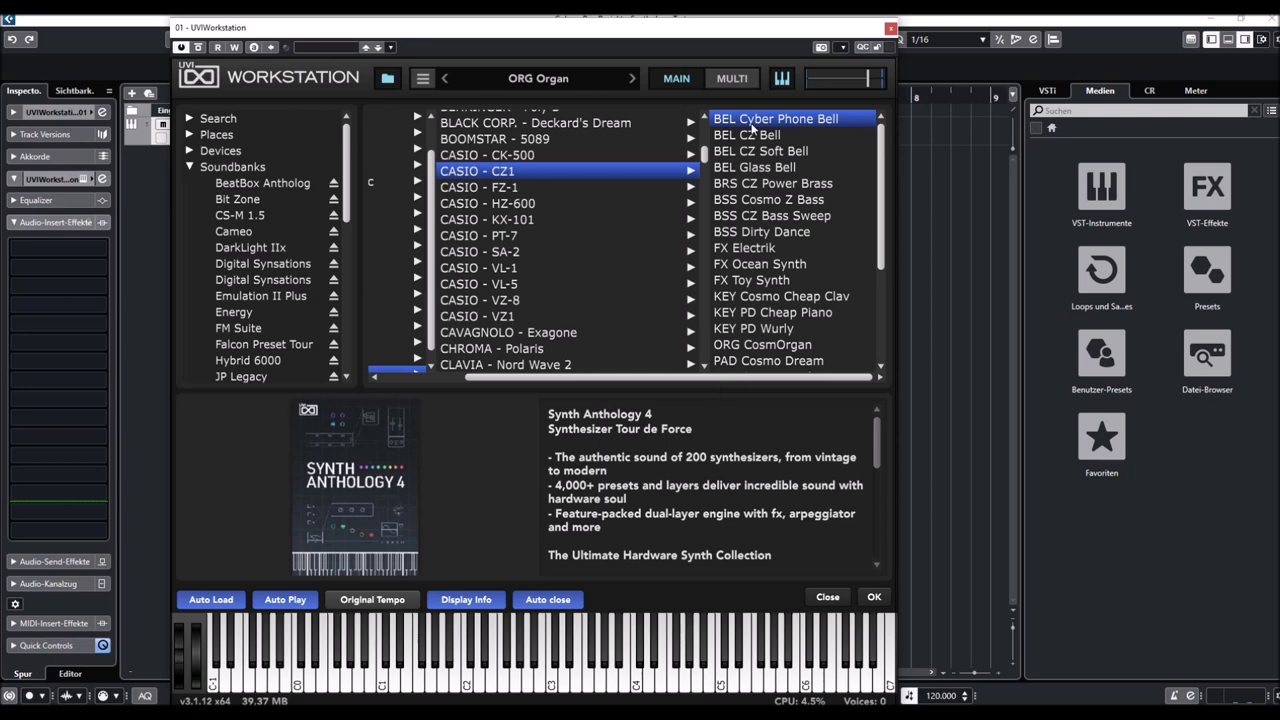
{"action": "double_click", "coordinate": [753, 120]}
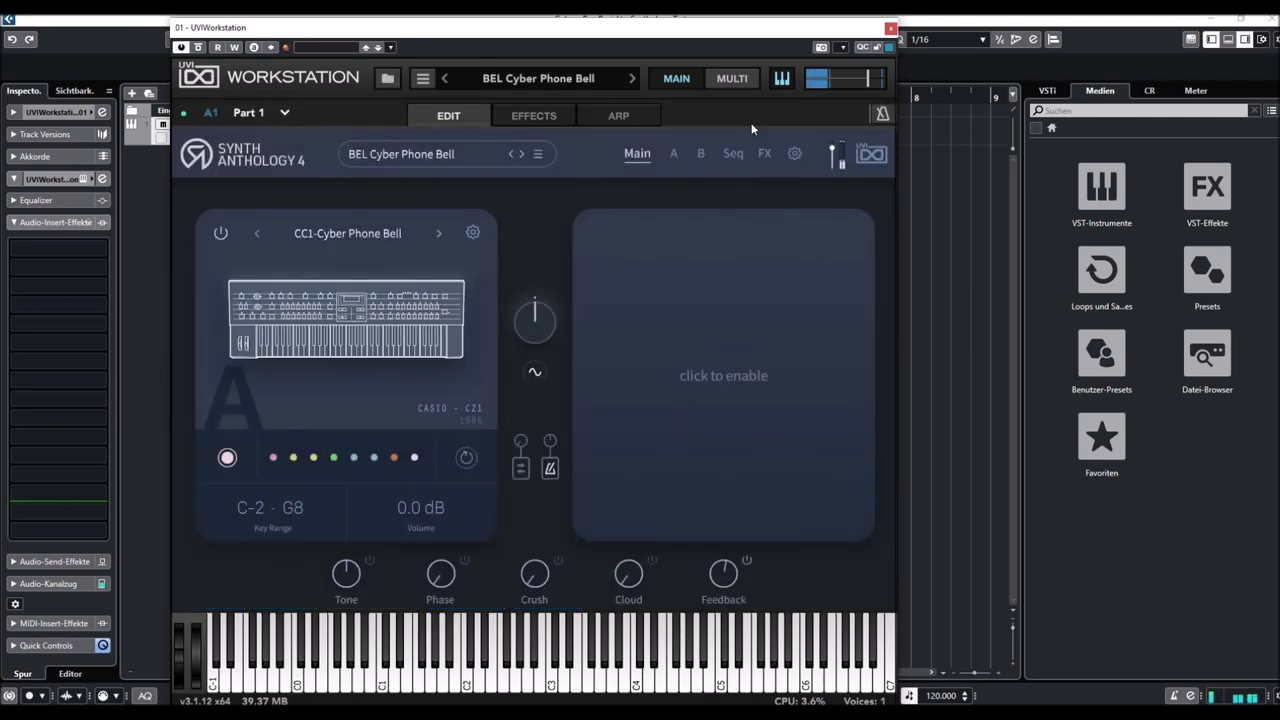
Audition the following CZ1 presets in order: BEL CZ Bell, BEL CZ Soft Bell, BEL Glass Bell and BRS CZ Power Brass
{"action": "left_click", "coordinate": [633, 79]}
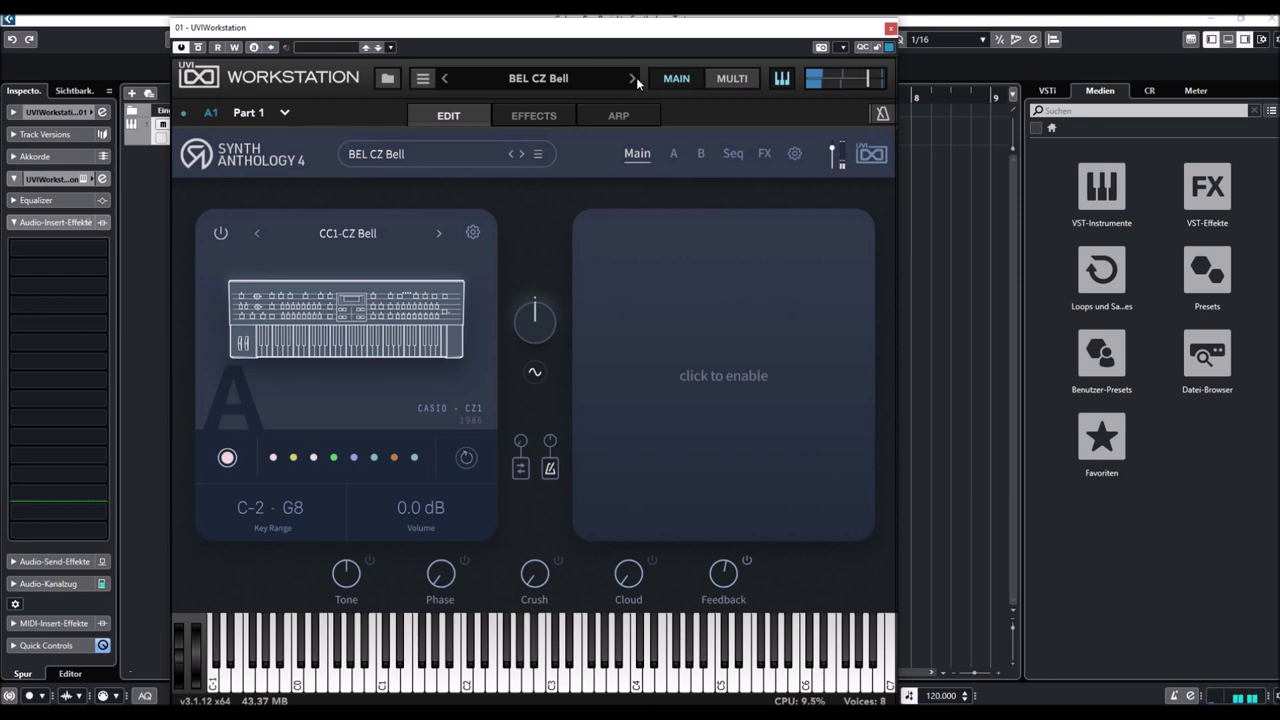
{"action": "left_click", "coordinate": [637, 79]}
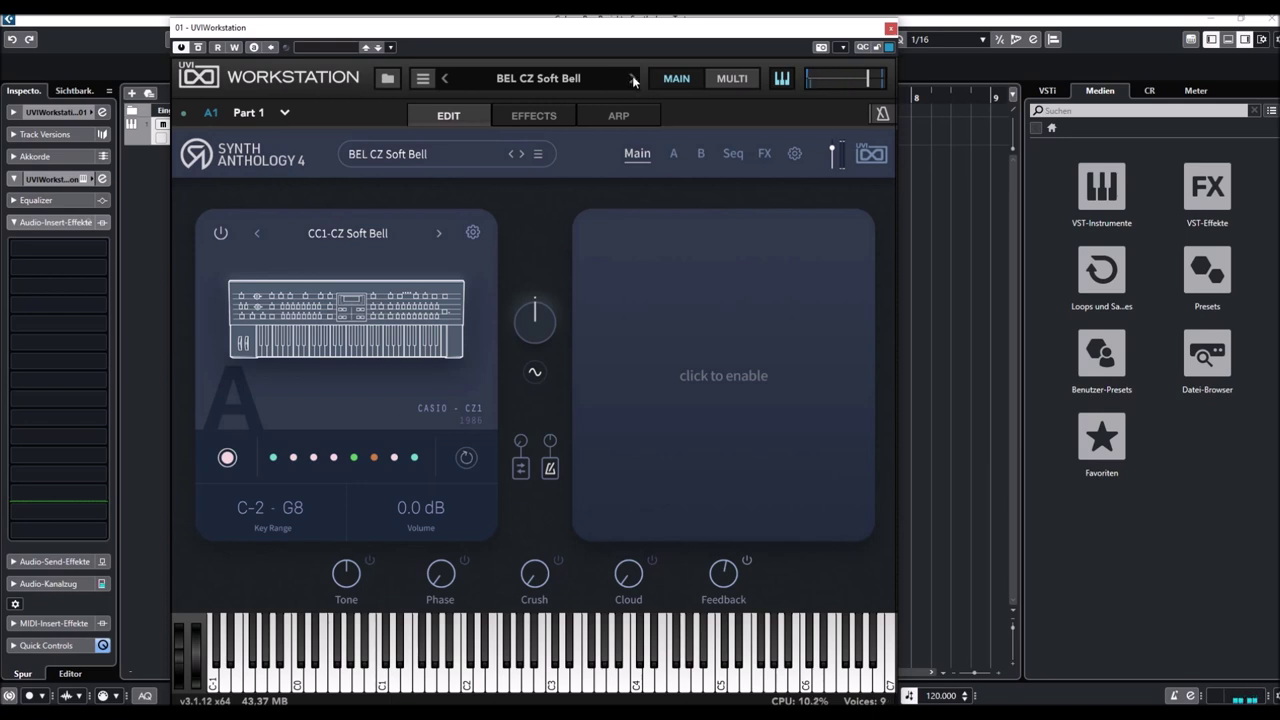
{"action": "left_click", "coordinate": [632, 79]}
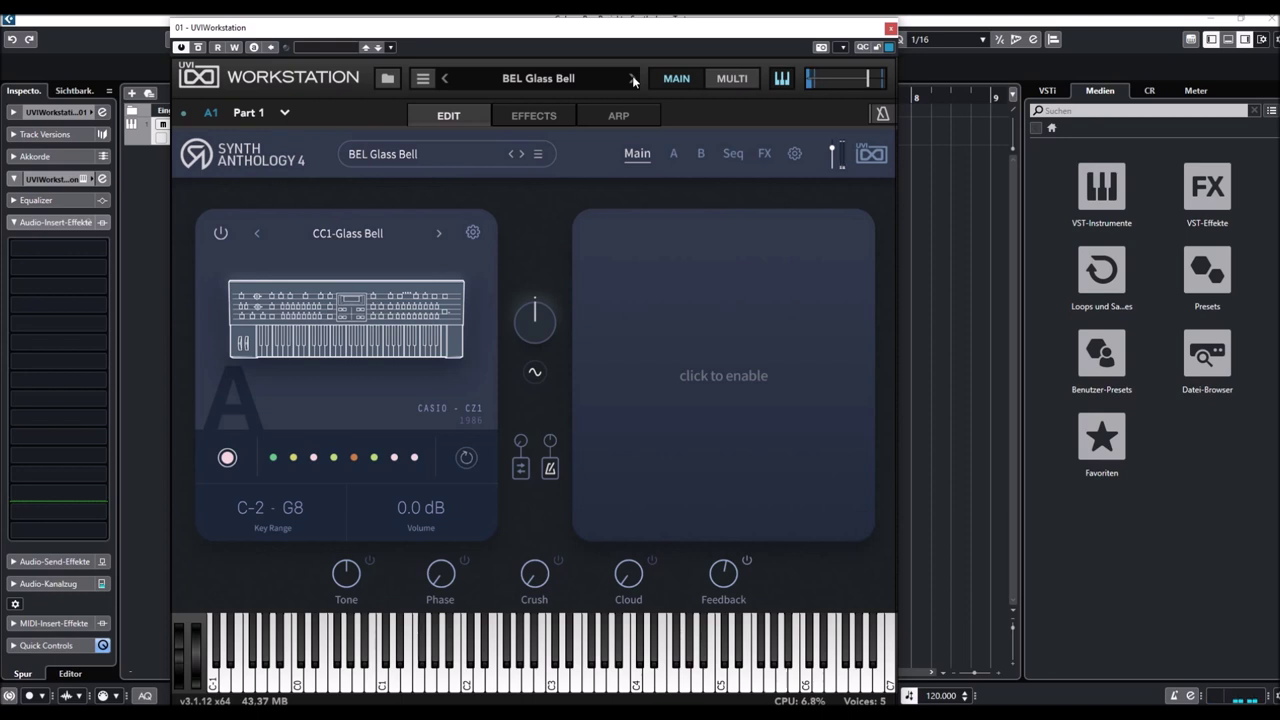
{"action": "left_click", "coordinate": [632, 78]}
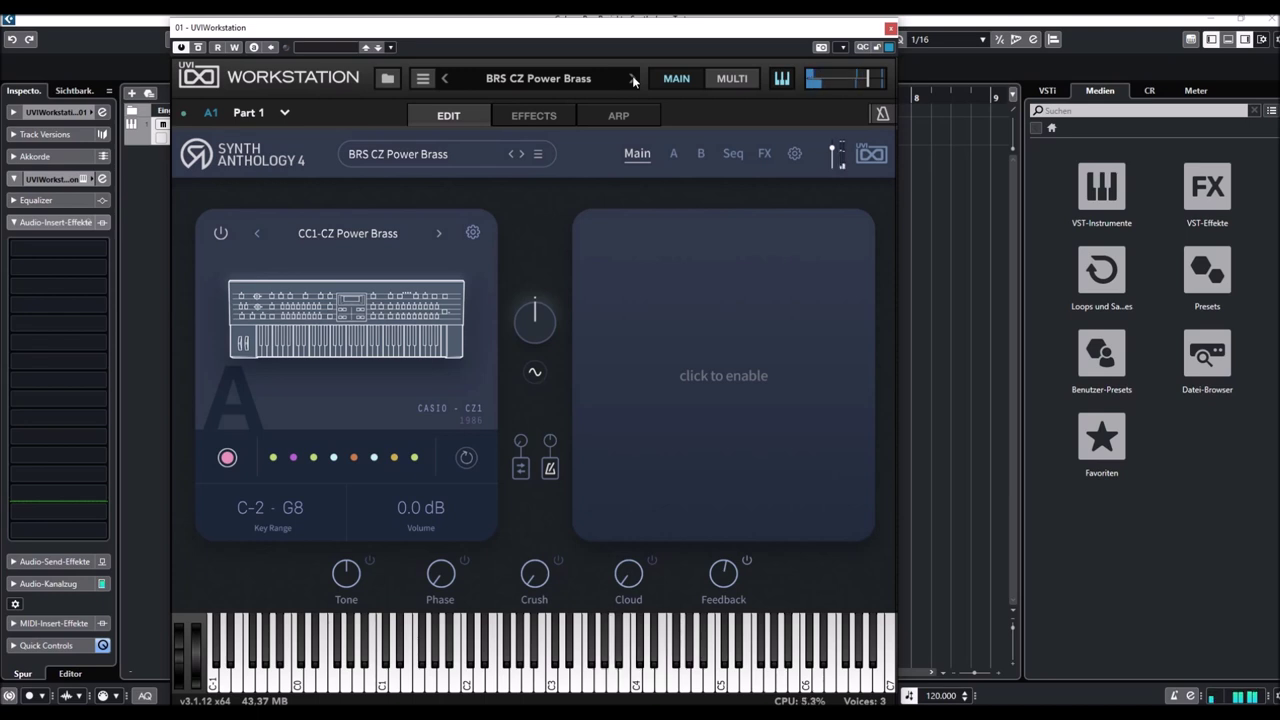
Audition the CZ1 bass presets BSS Cosmo Z Bass, BSS CZ Bass Sweep and BSS Dirty Dance, ending on FX Electrik
{"action": "left_click", "coordinate": [632, 78]}
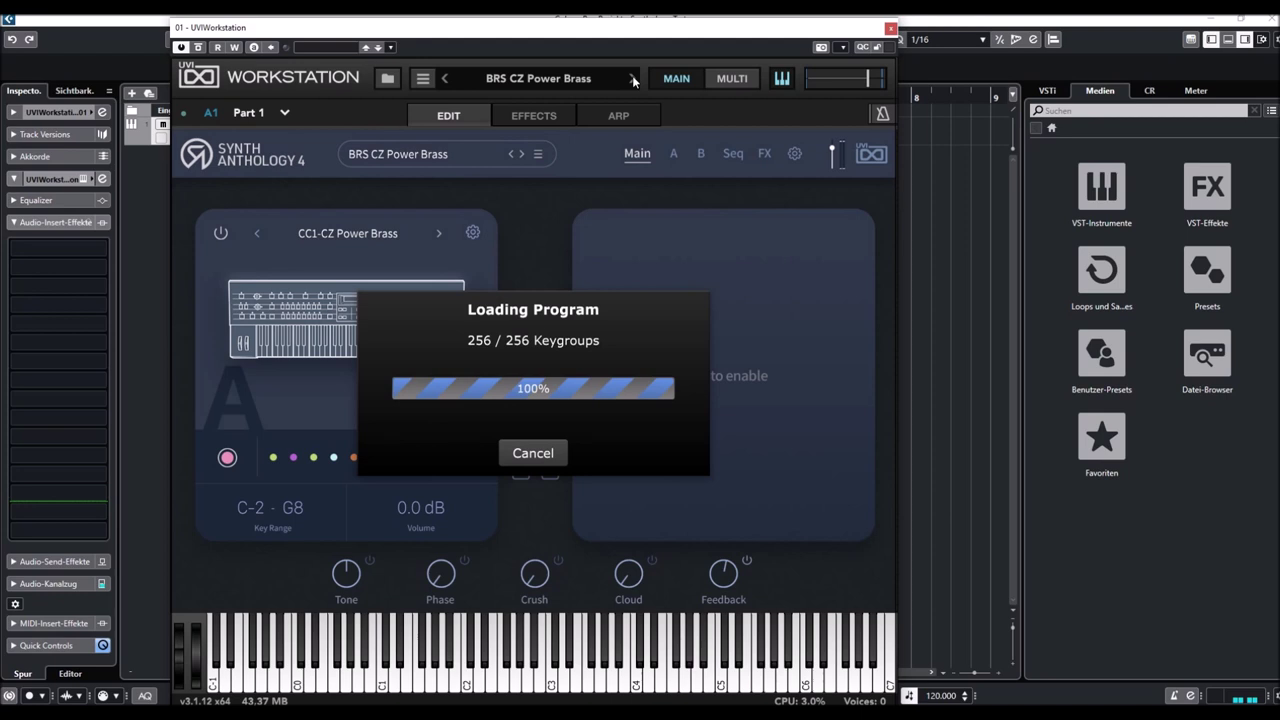
{"action": "left_click", "coordinate": [632, 78]}
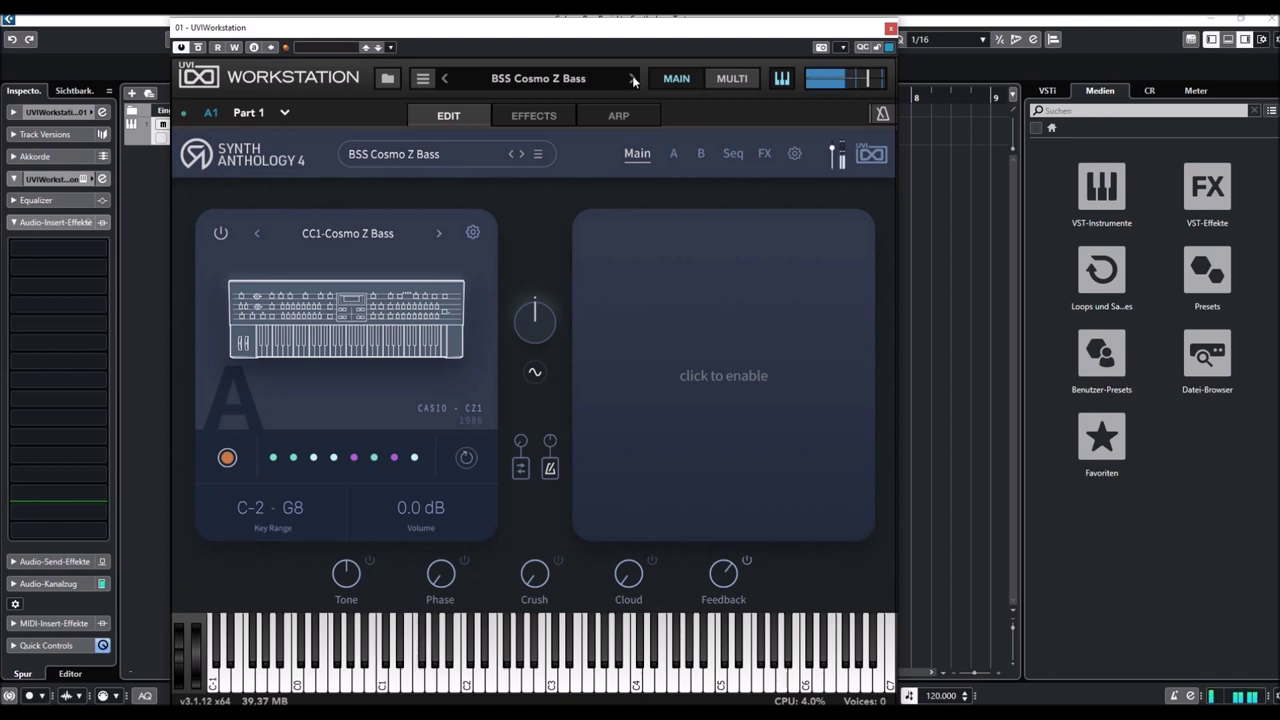
{"action": "left_click", "coordinate": [632, 79]}
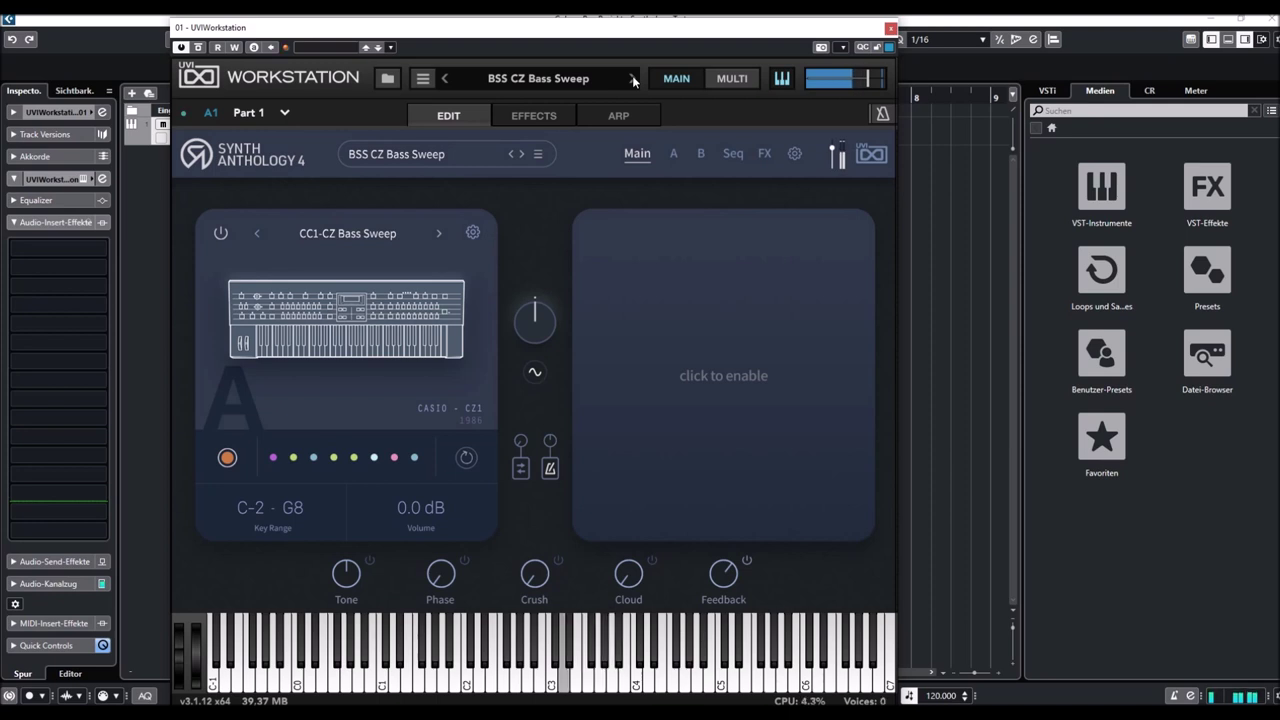
{"action": "left_click", "coordinate": [633, 79]}
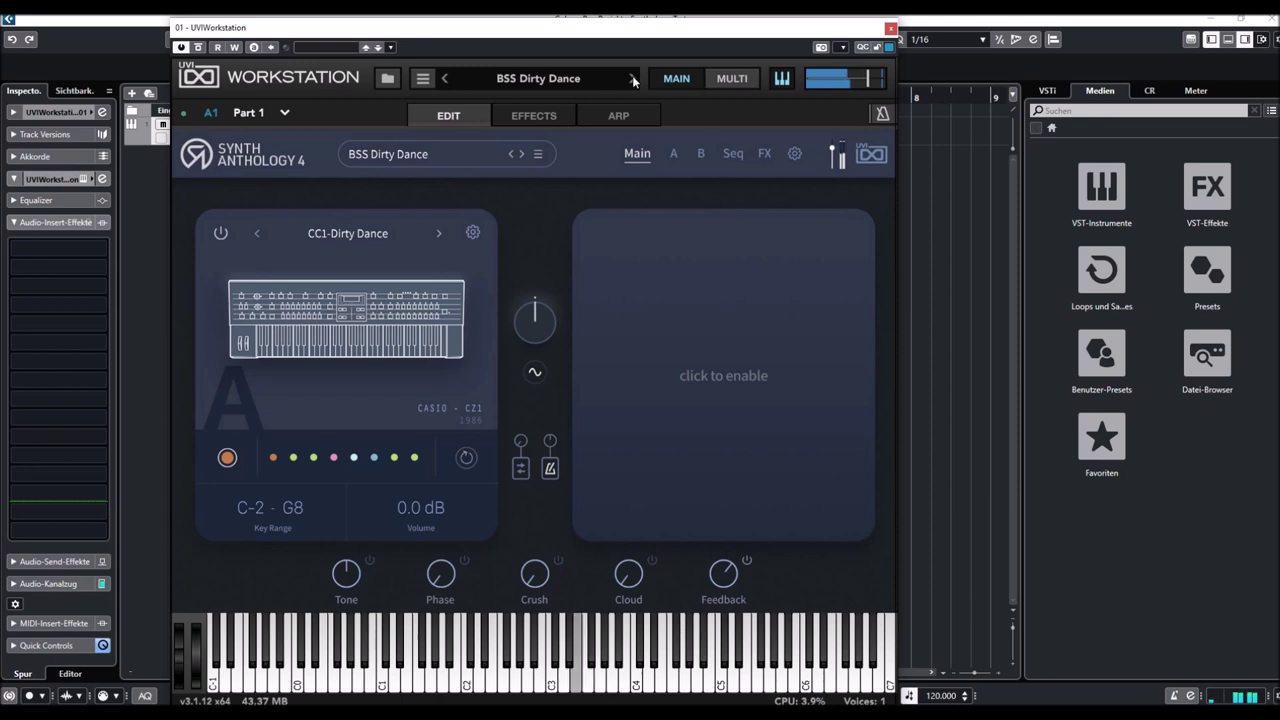
{"action": "left_click", "coordinate": [632, 79]}
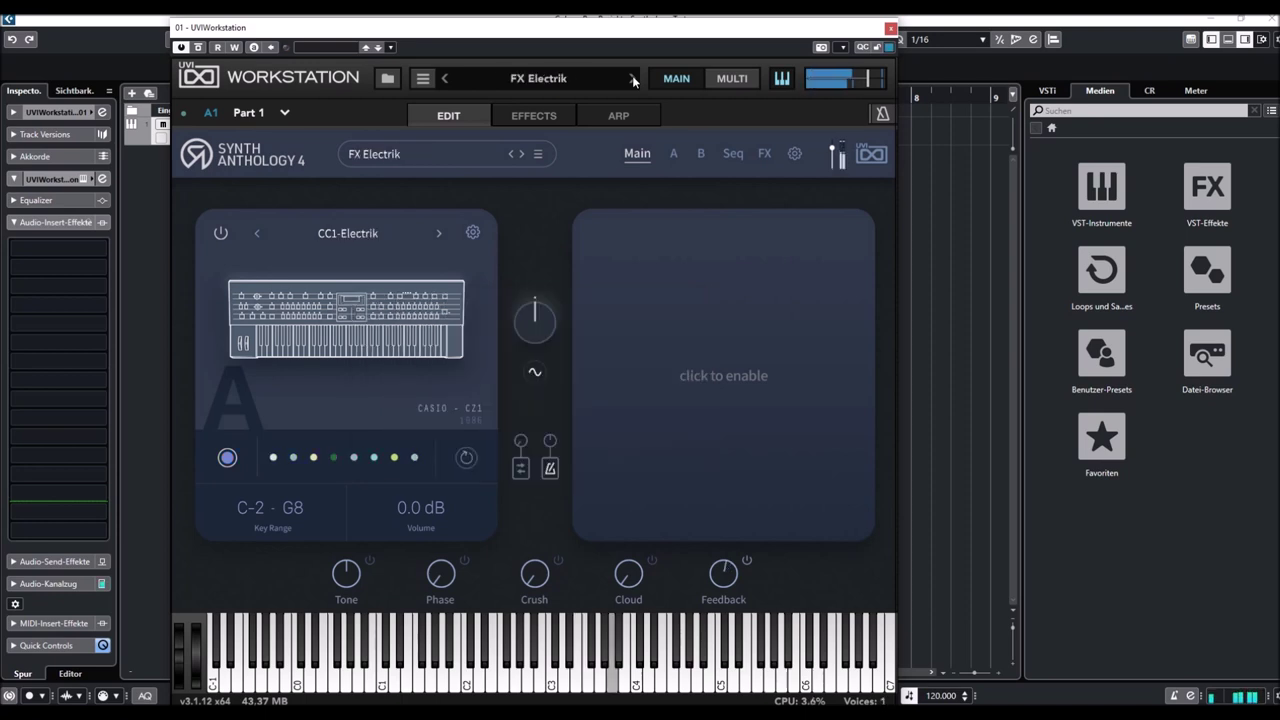
Load the KEY Cosmo Cheap Clav preset from the CASIO - CZ1 list, skipping the remaining FX presets
{"action": "left_click", "coordinate": [561, 82]}
{"action": "scroll", "coordinate": [767, 228], "scroll_direction": "down", "scroll_amount": 1}
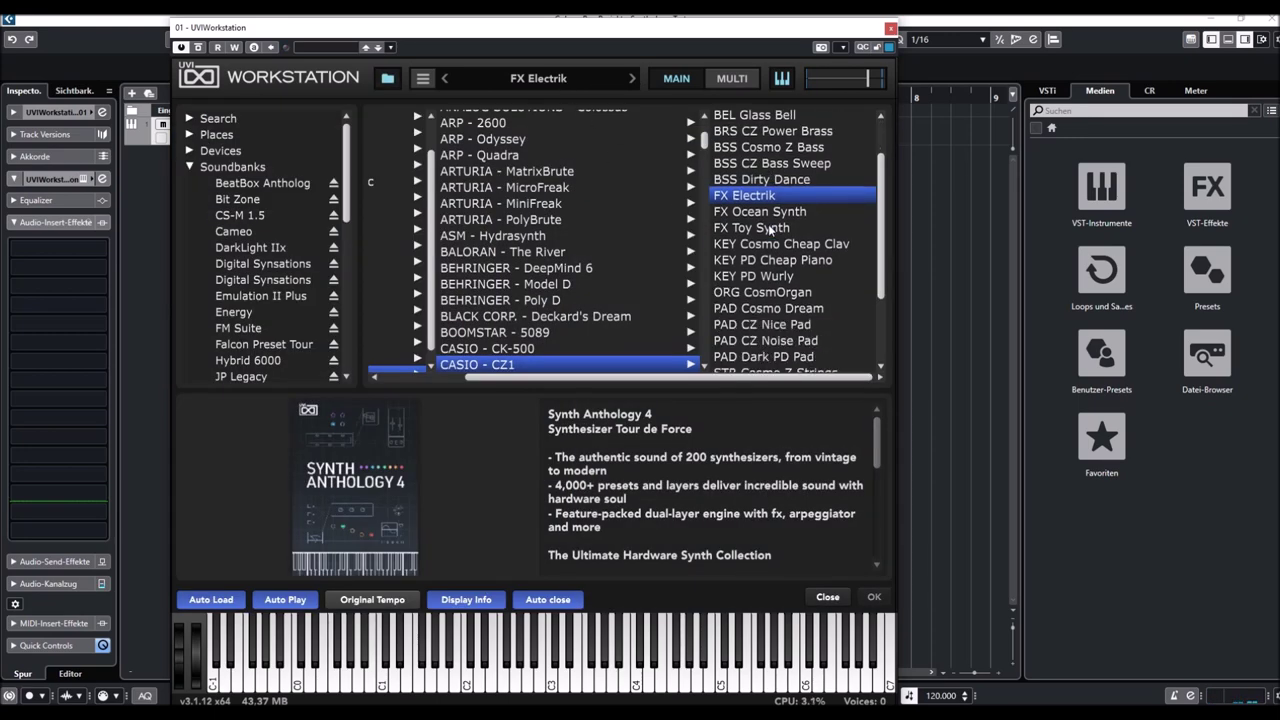
{"action": "scroll", "coordinate": [769, 229], "scroll_direction": "down", "scroll_amount": 1}
{"action": "left_click", "coordinate": [742, 192]}
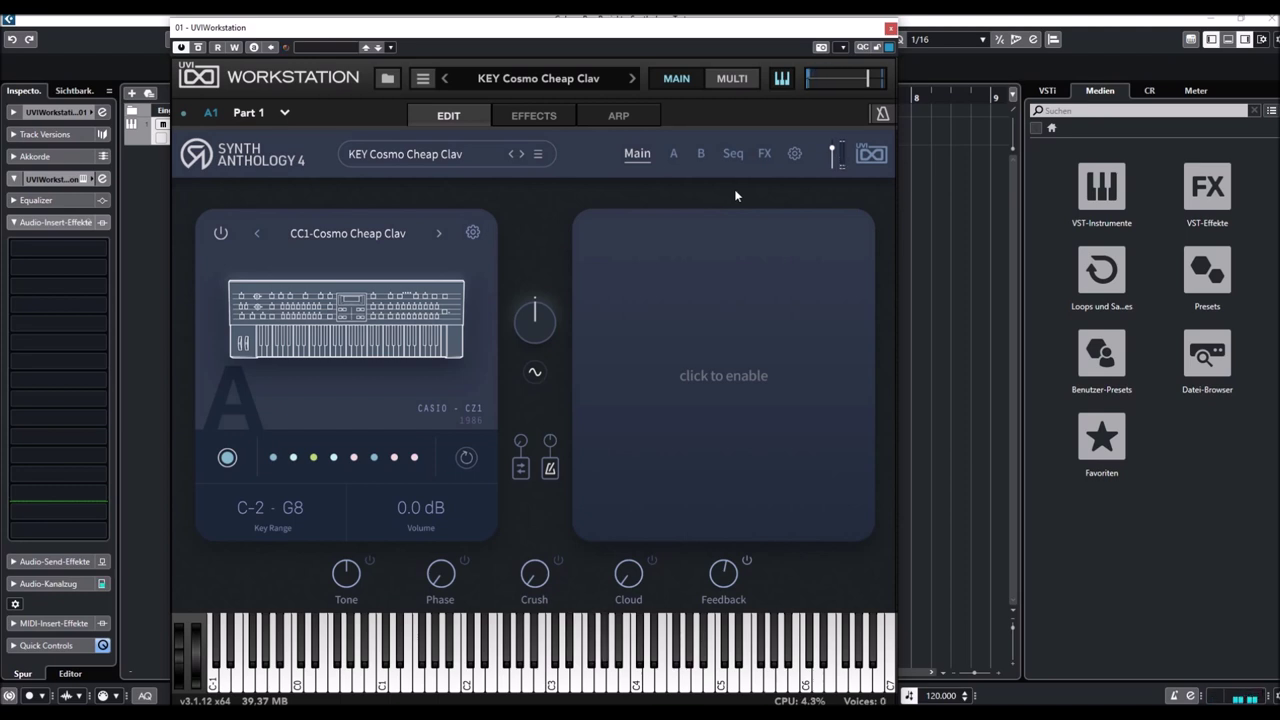
Audition the CZ1 presets from KEY PD Cheap Piano through KEY PD Wurly, ORG CosmOrgan and PAD Cosmo Dream to PAD CZ Nice Pad
{"action": "left_click", "coordinate": [632, 80]}
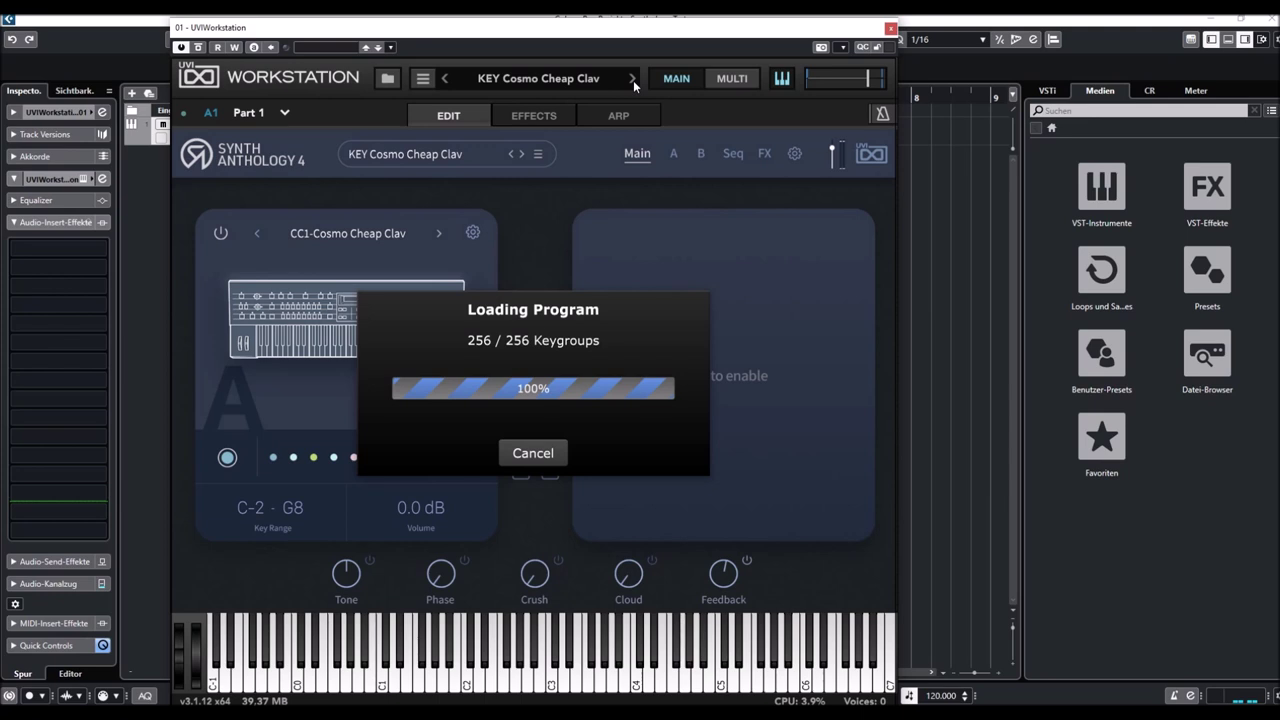
{"action": "left_click", "coordinate": [632, 80]}
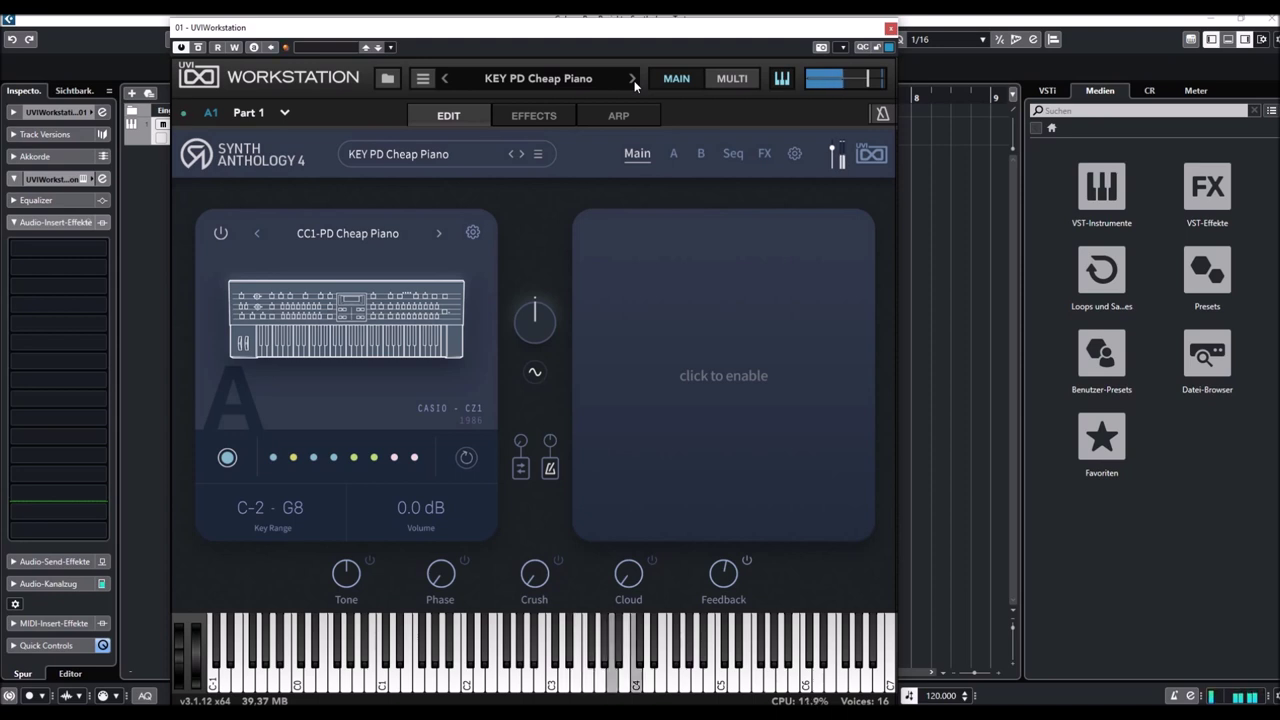
{"action": "left_click", "coordinate": [632, 79]}
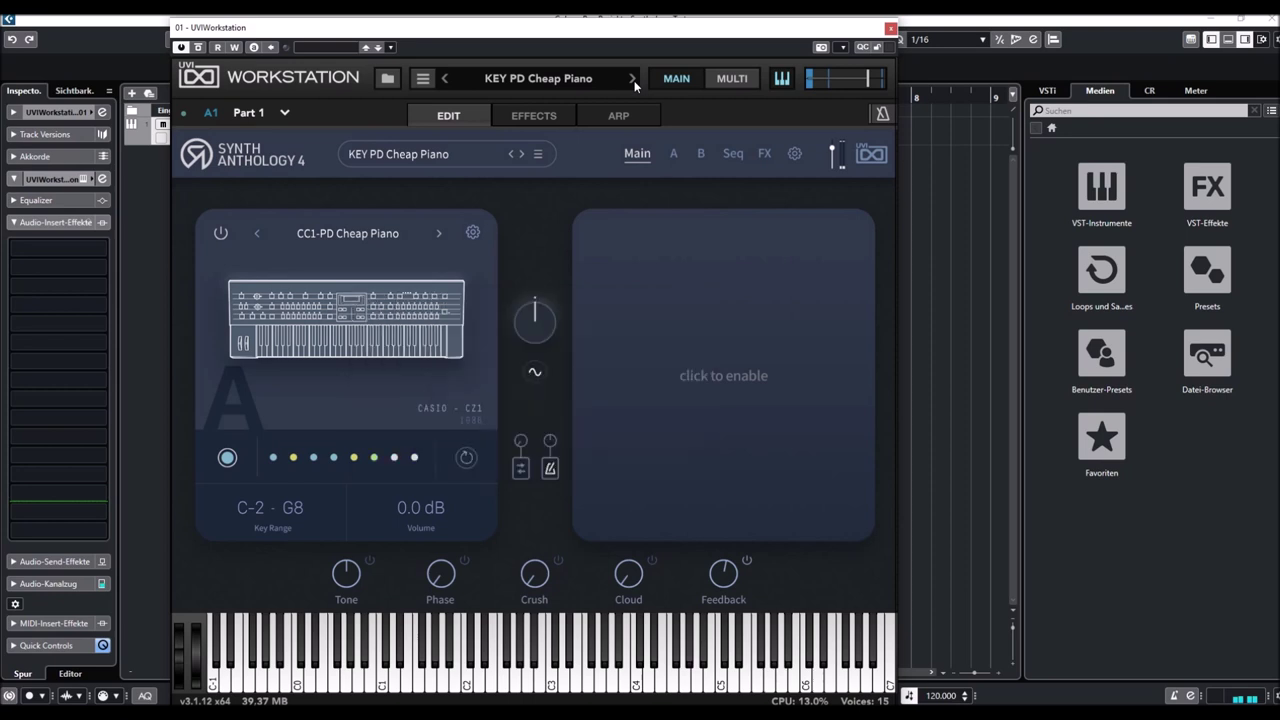
{"action": "left_click", "coordinate": [633, 80]}
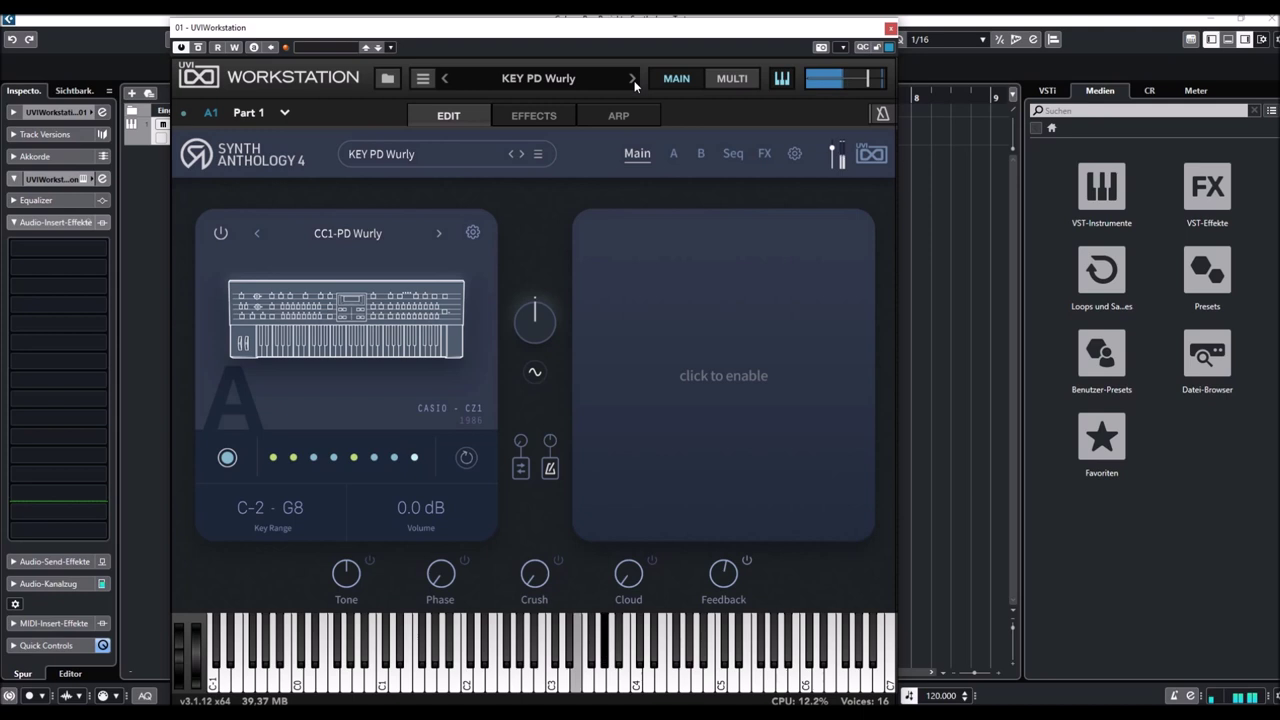
{"action": "left_click", "coordinate": [634, 82]}
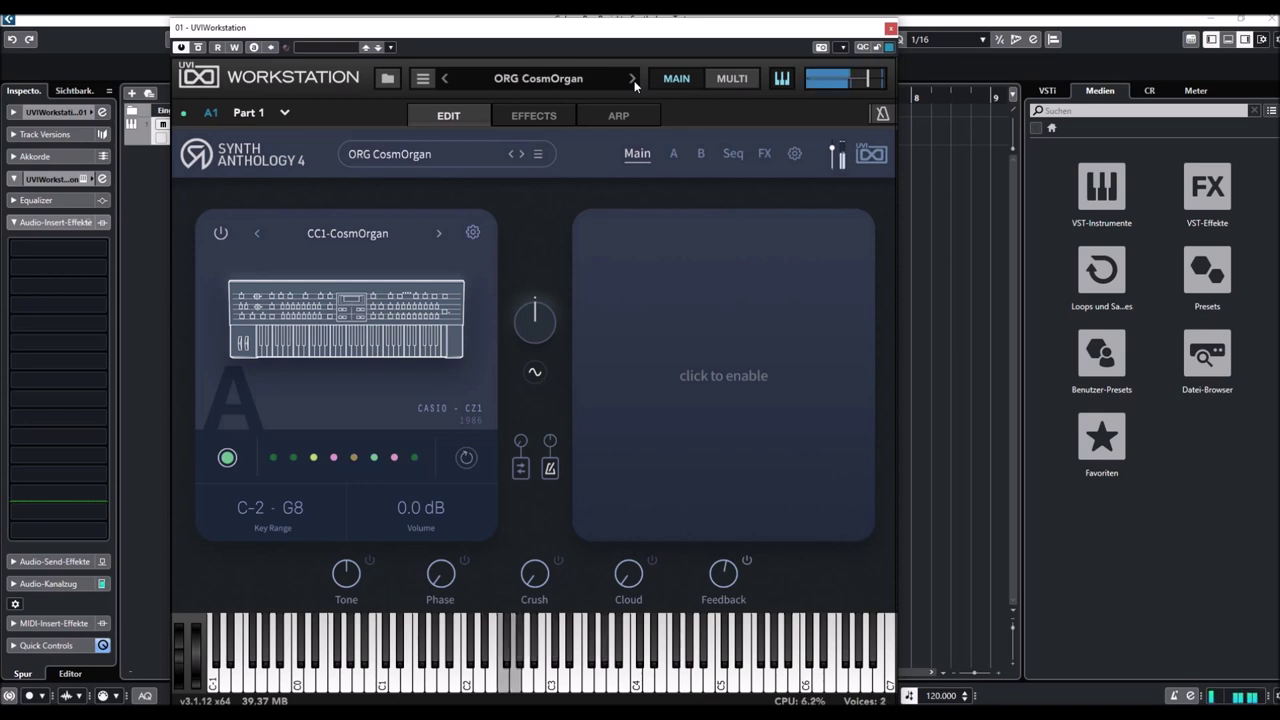
{"action": "left_click", "coordinate": [633, 80]}
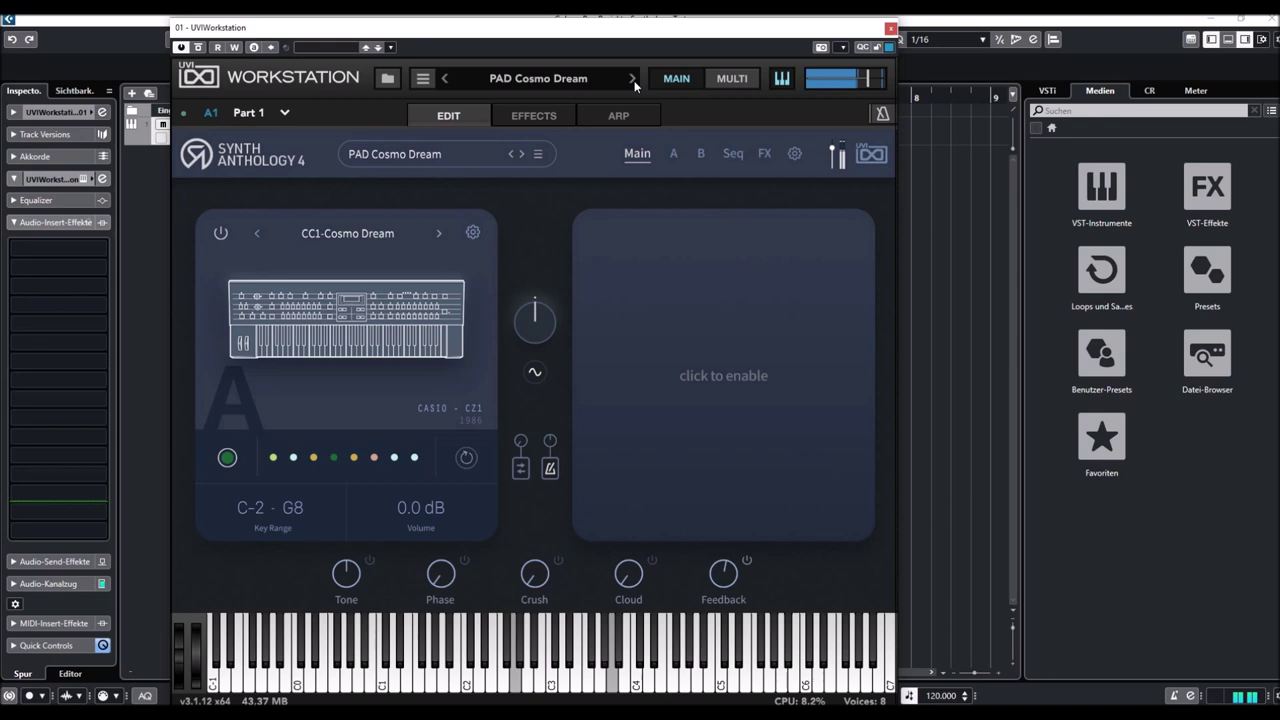
{"action": "left_click", "coordinate": [633, 84]}
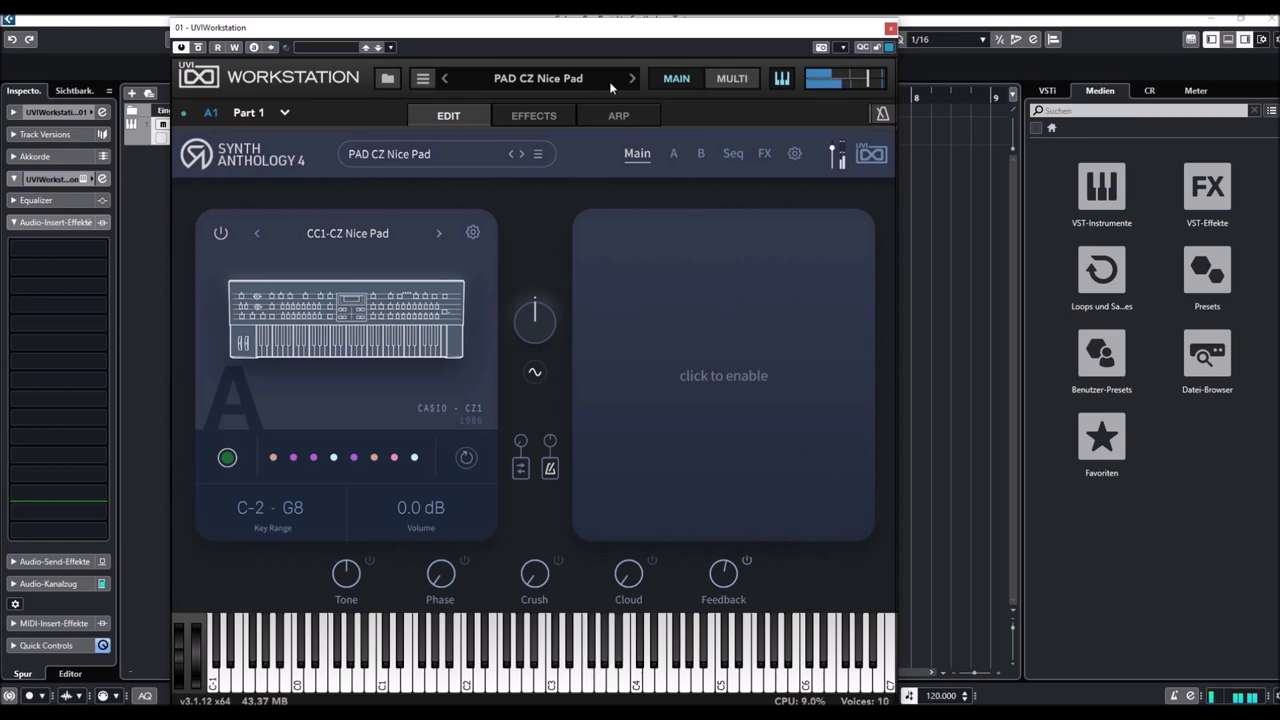
Load PAD Dark PD Pad from the CASIO - CZ1 list and advance through STR Cosmo Z Strings to SWP 101 Sweep Pad
{"action": "left_click", "coordinate": [536, 84]}
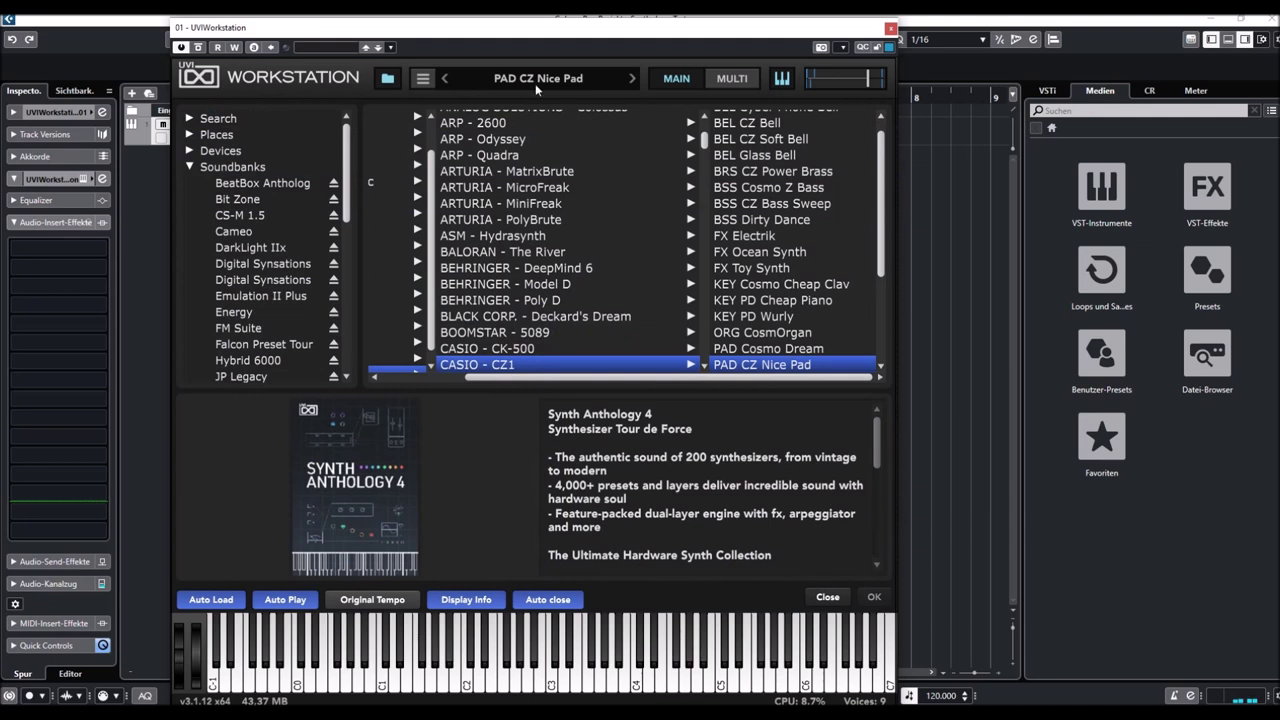
{"action": "scroll", "coordinate": [730, 205], "scroll_direction": "down", "scroll_amount": 3}
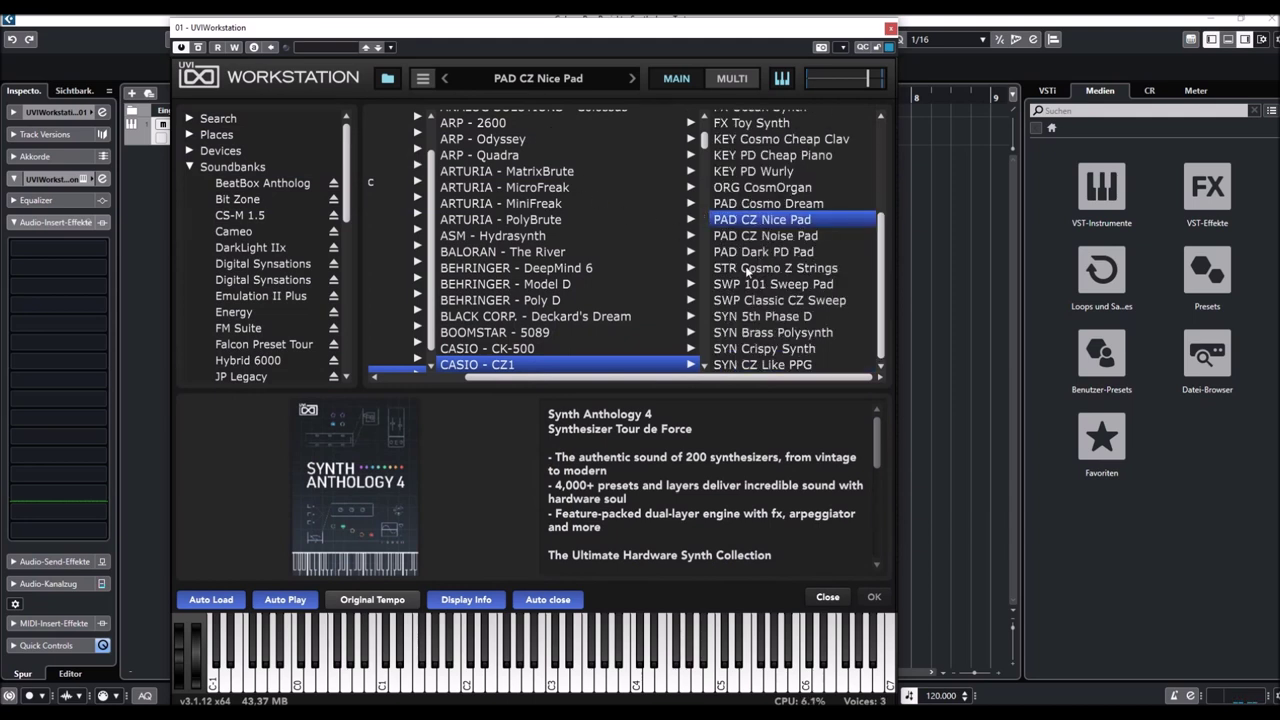
{"action": "left_click", "coordinate": [741, 252]}
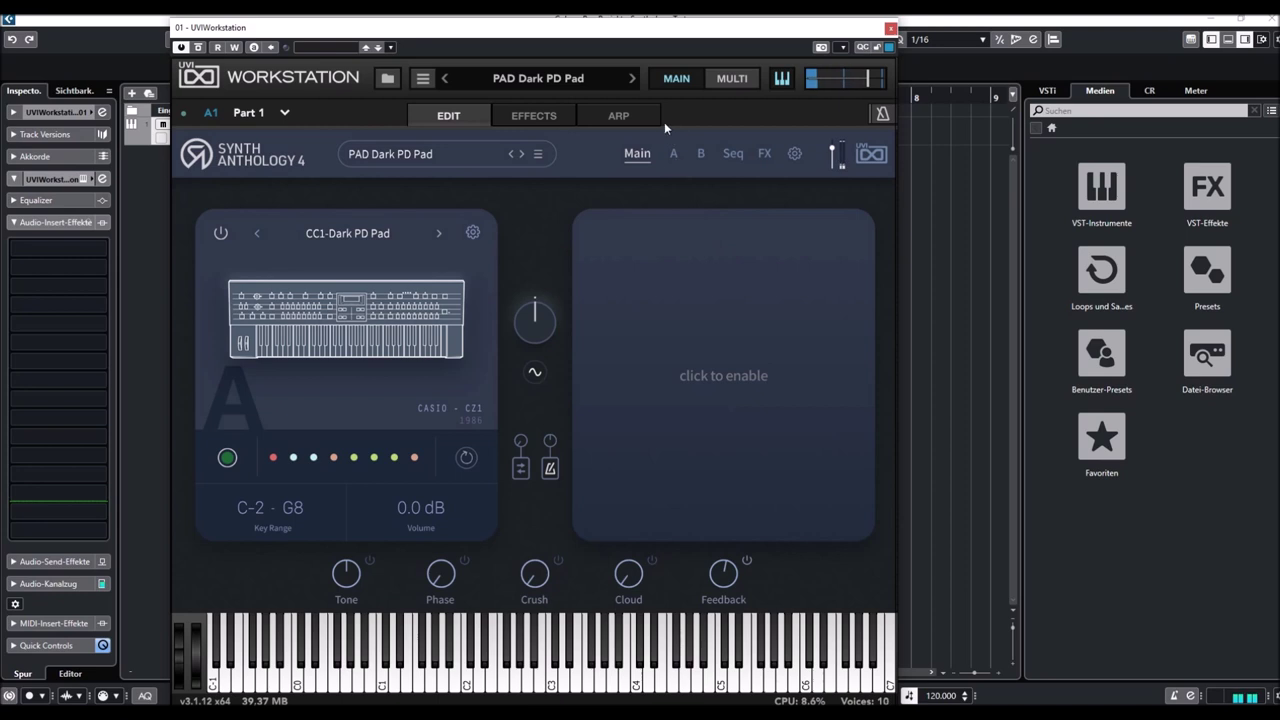
{"action": "left_click", "coordinate": [629, 79]}
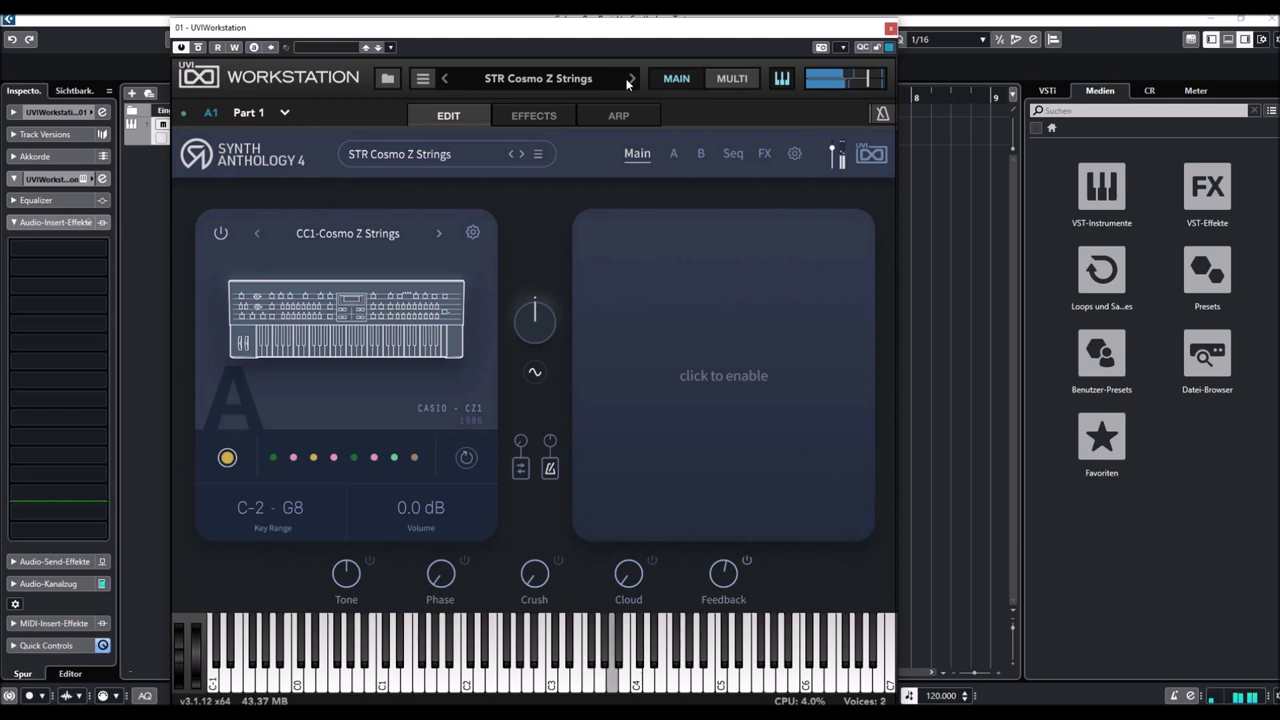
{"action": "left_click", "coordinate": [630, 81]}
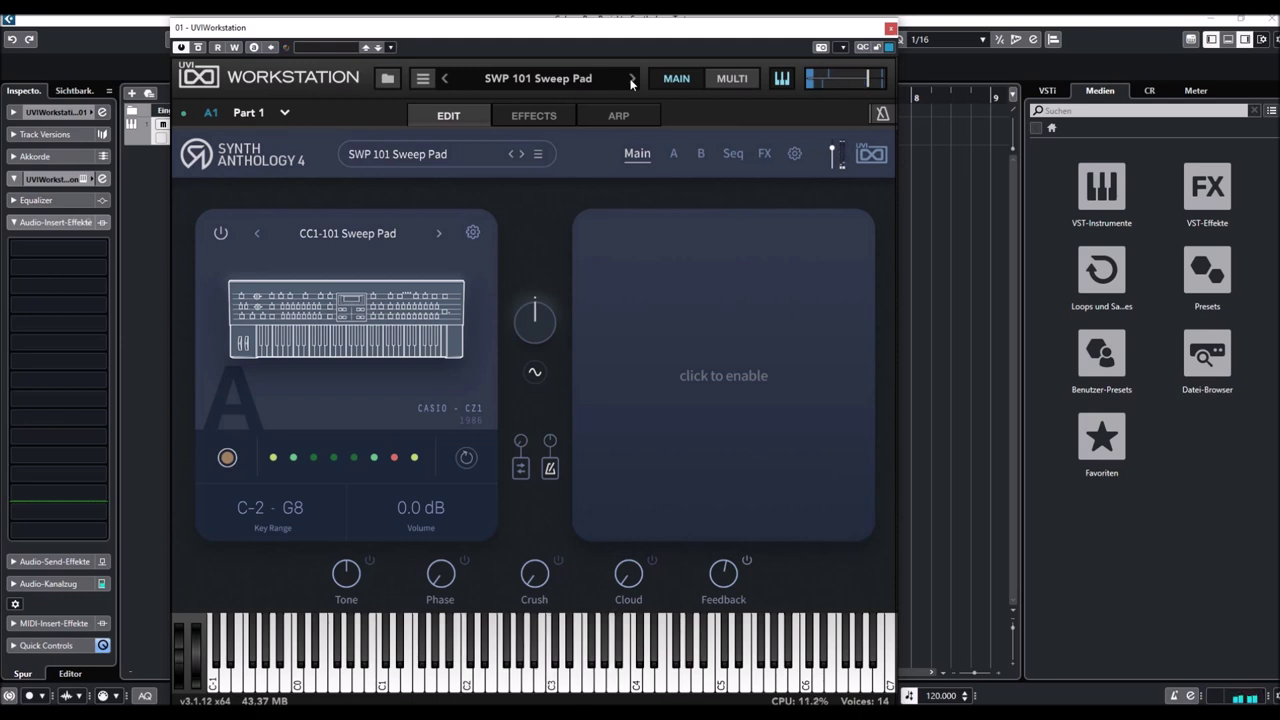
Load SYN 5th Phase D from the CASIO - CZ1 list and audition onward through SYN Brass Polysynth to SYN Crispy Synth
{"action": "left_click", "coordinate": [541, 80]}
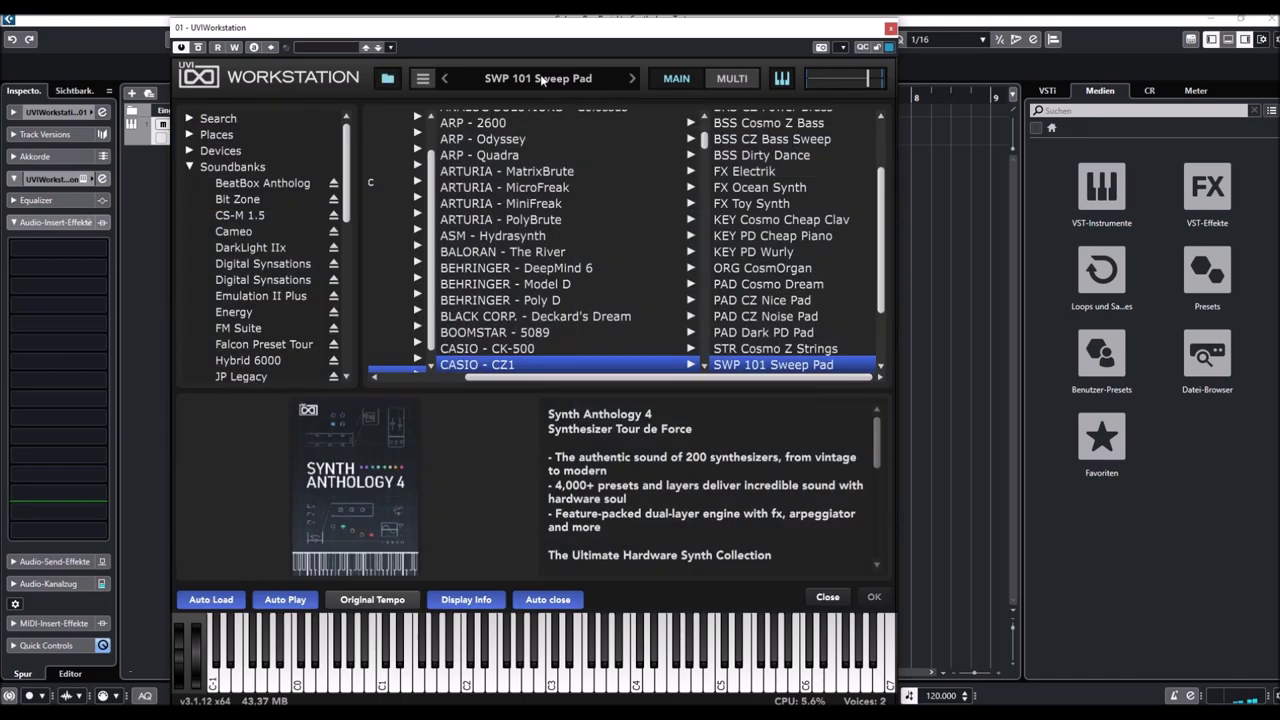
{"action": "scroll", "coordinate": [786, 279], "scroll_direction": "down", "scroll_amount": 2}
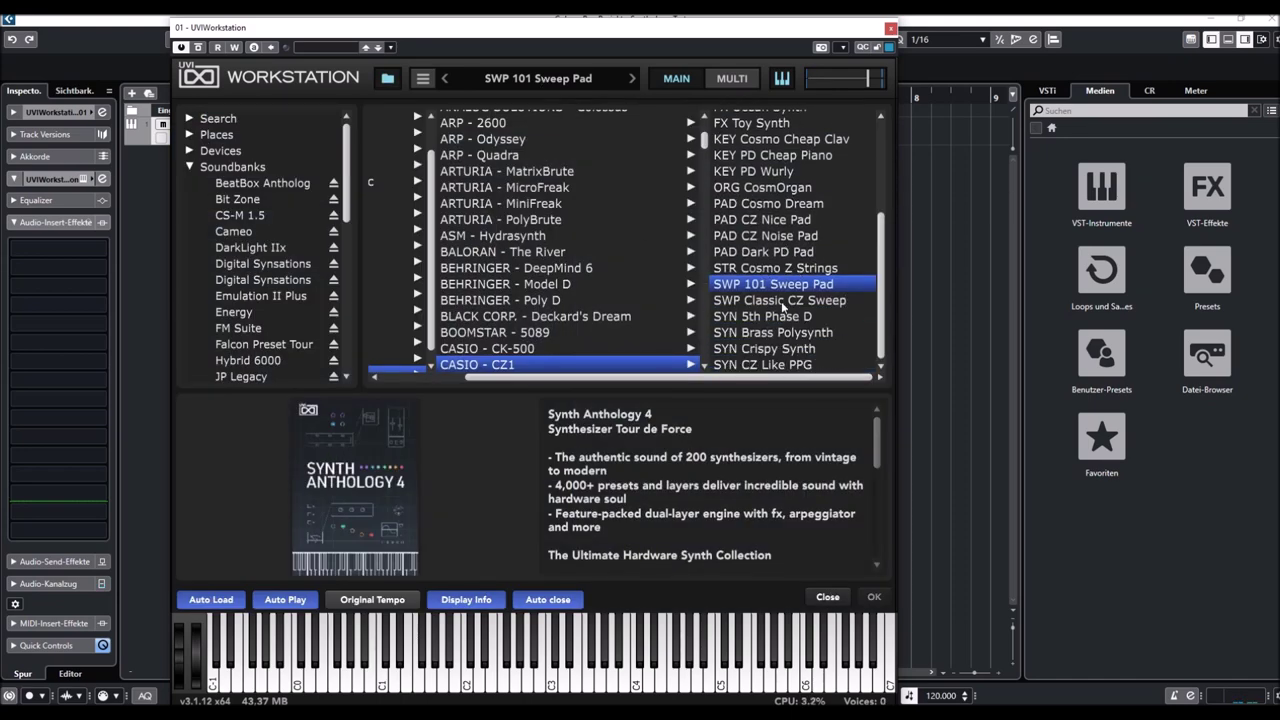
{"action": "left_click", "coordinate": [768, 316]}
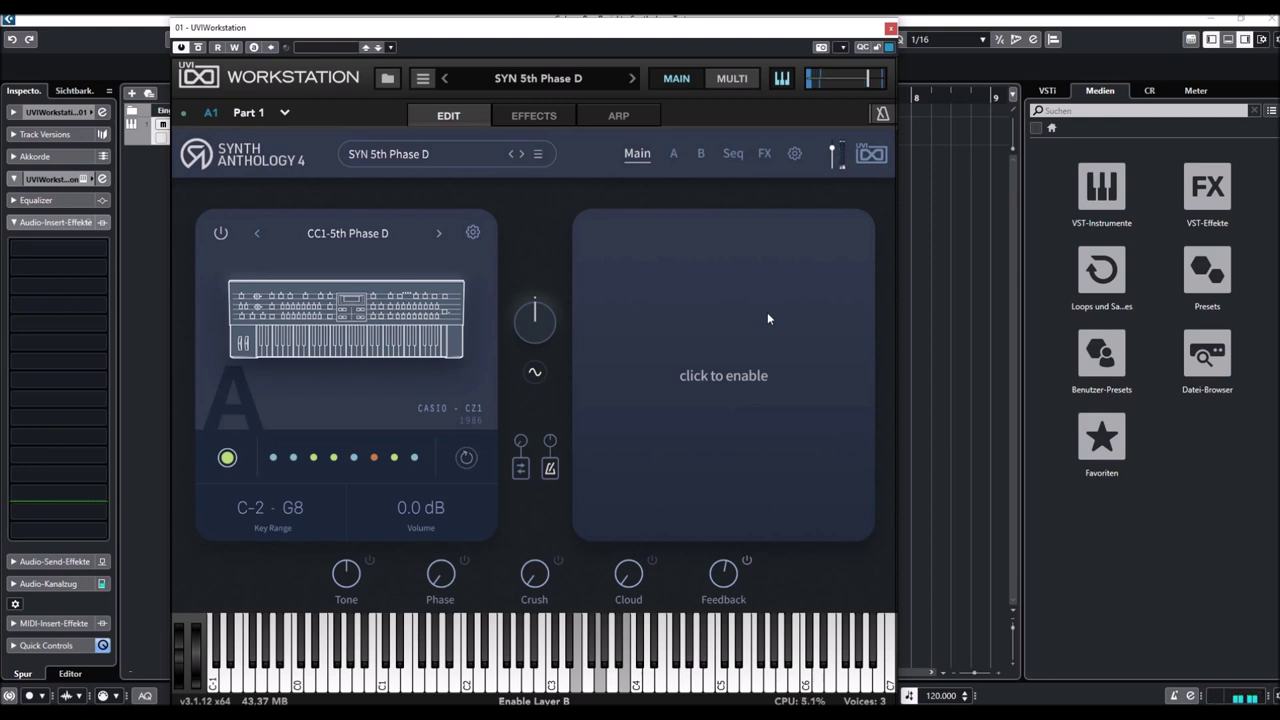
{"action": "left_click", "coordinate": [631, 78]}
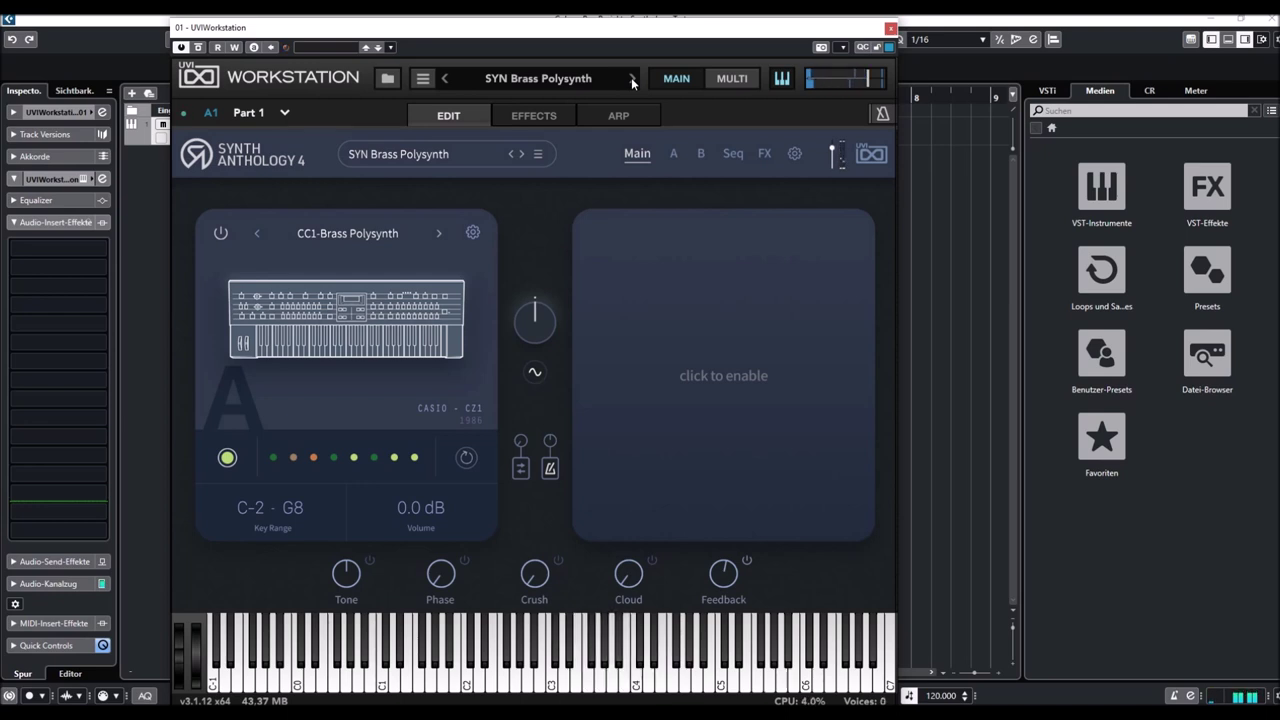
{"action": "left_click", "coordinate": [632, 80]}
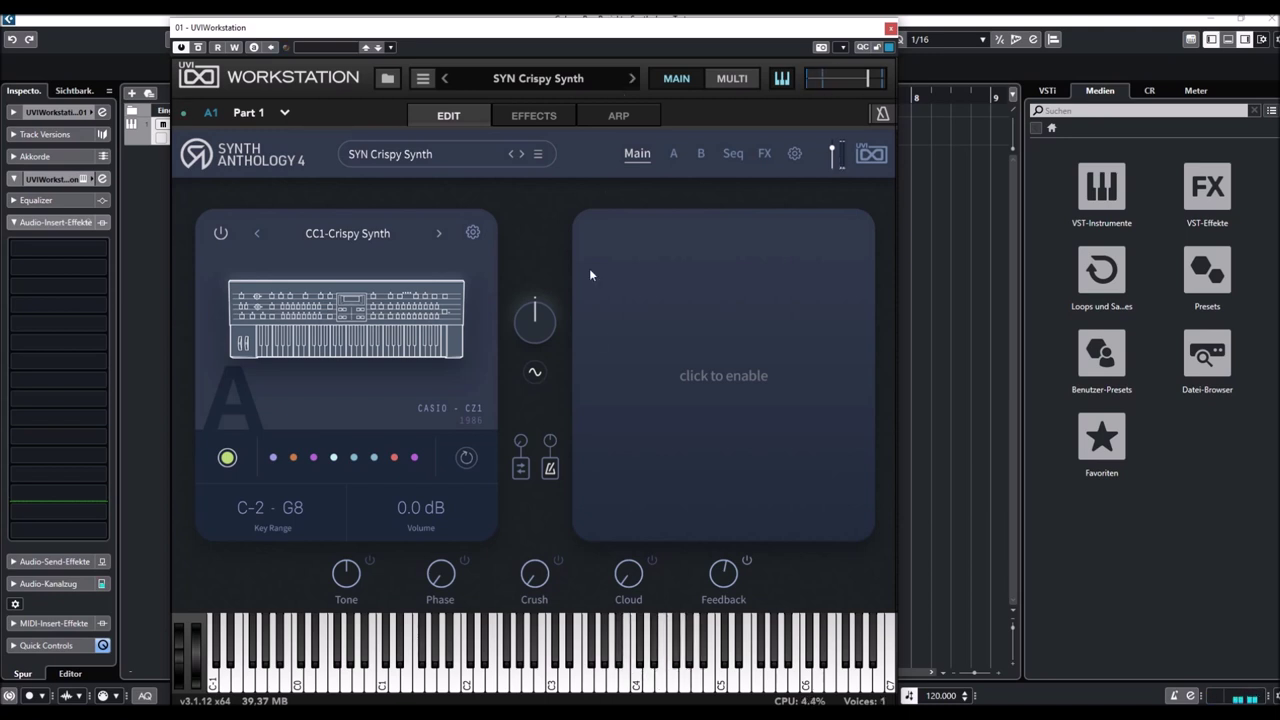
Turn on the Cloud and Crush effects for SYN Crispy Synth and raise the Feedback amount
{"action": "left_click", "coordinate": [652, 557]}
{"action": "left_click", "coordinate": [557, 560]}
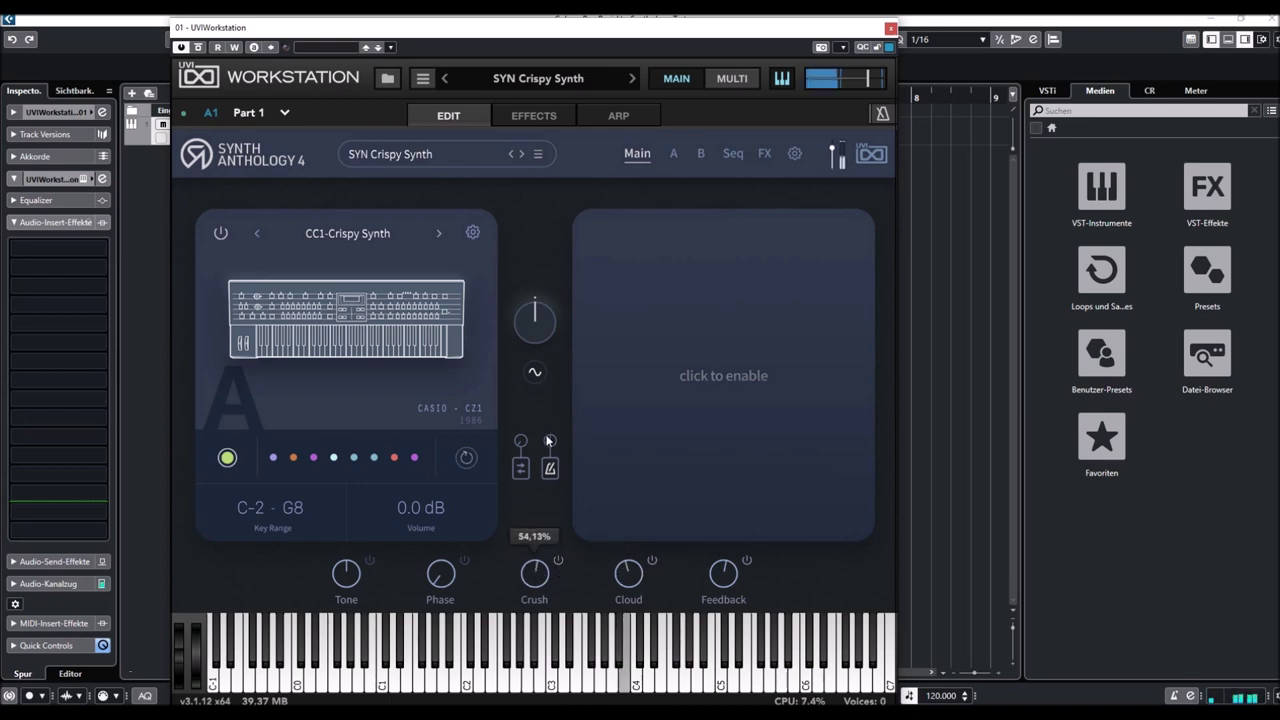
{"action": "left_click", "coordinate": [746, 561]}
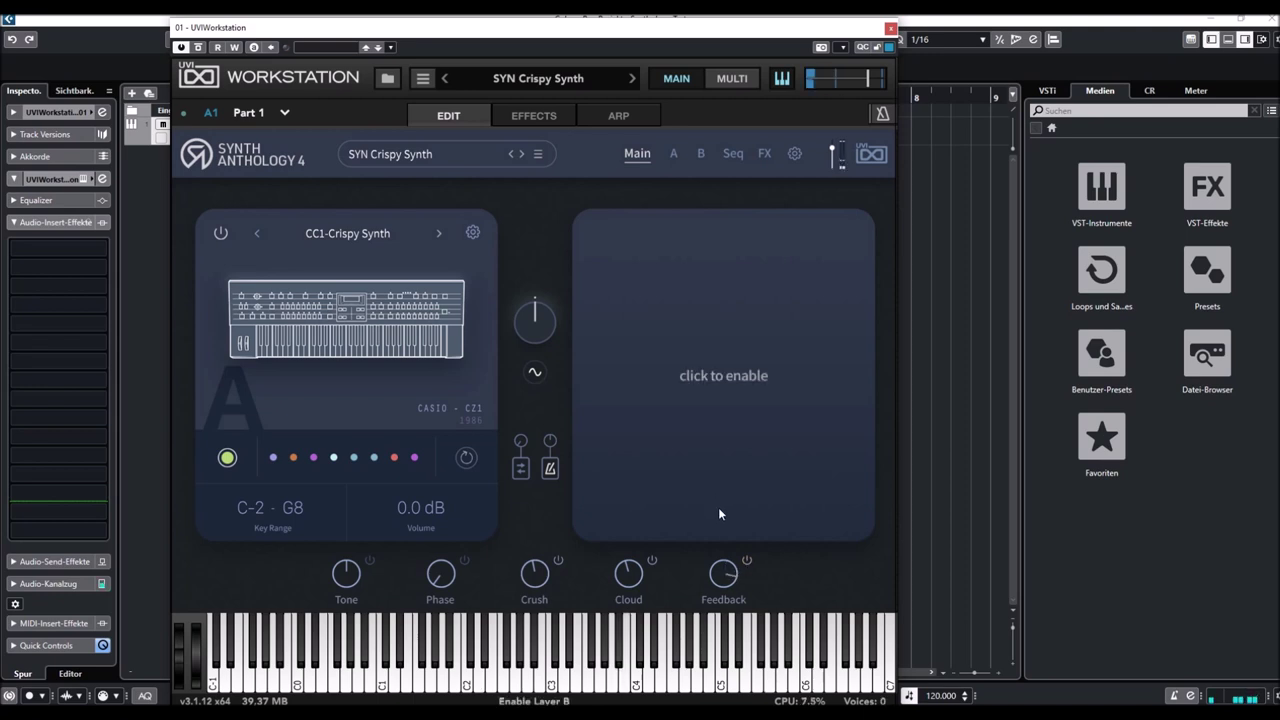
In the send effects, raise the Dual Delay feedback, set the Feedback effect's Comb to 42.73% and lower its BP Cutoff
{"action": "left_click", "coordinate": [762, 155]}
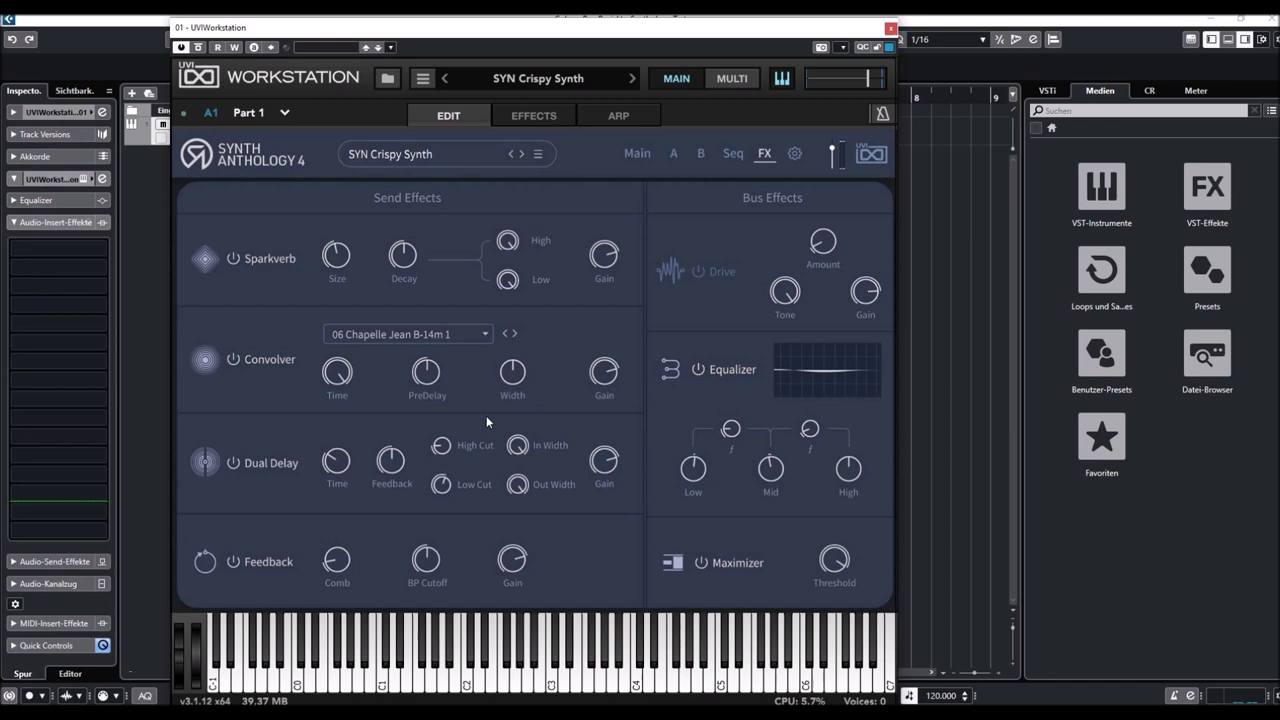
{"action": "mouse_move", "coordinate": [335, 465]}
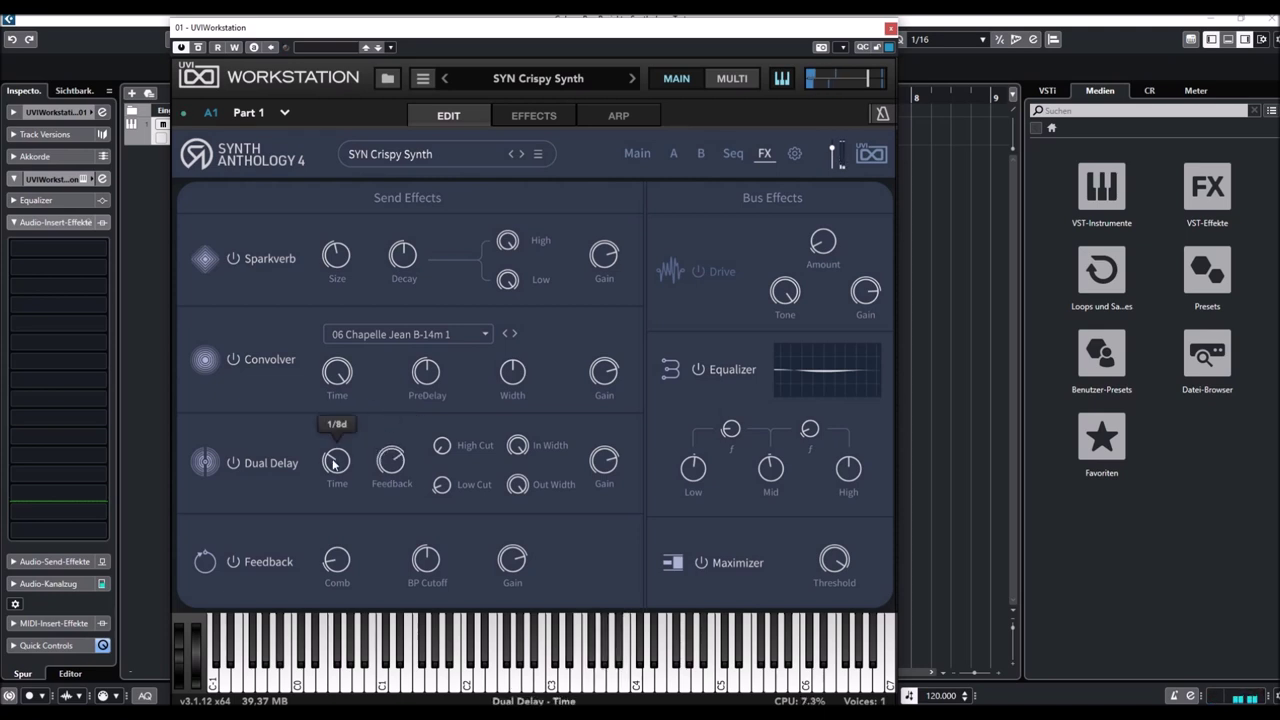
{"action": "left_click", "coordinate": [232, 562]}
{"action": "left_click", "coordinate": [232, 562]}
{"action": "left_click_drag", "start_coordinate": [337, 562], "coordinate": [347, 494]}
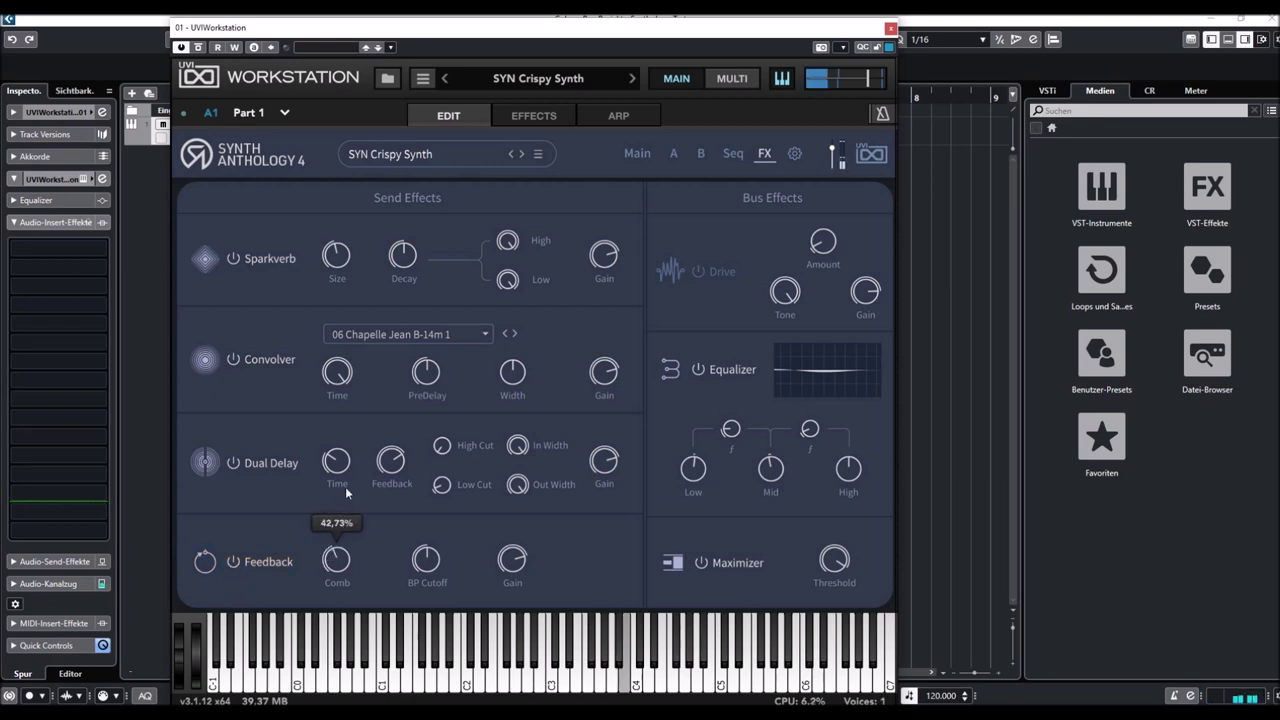
{"action": "left_click_drag", "start_coordinate": [426, 560], "coordinate": [426, 578]}
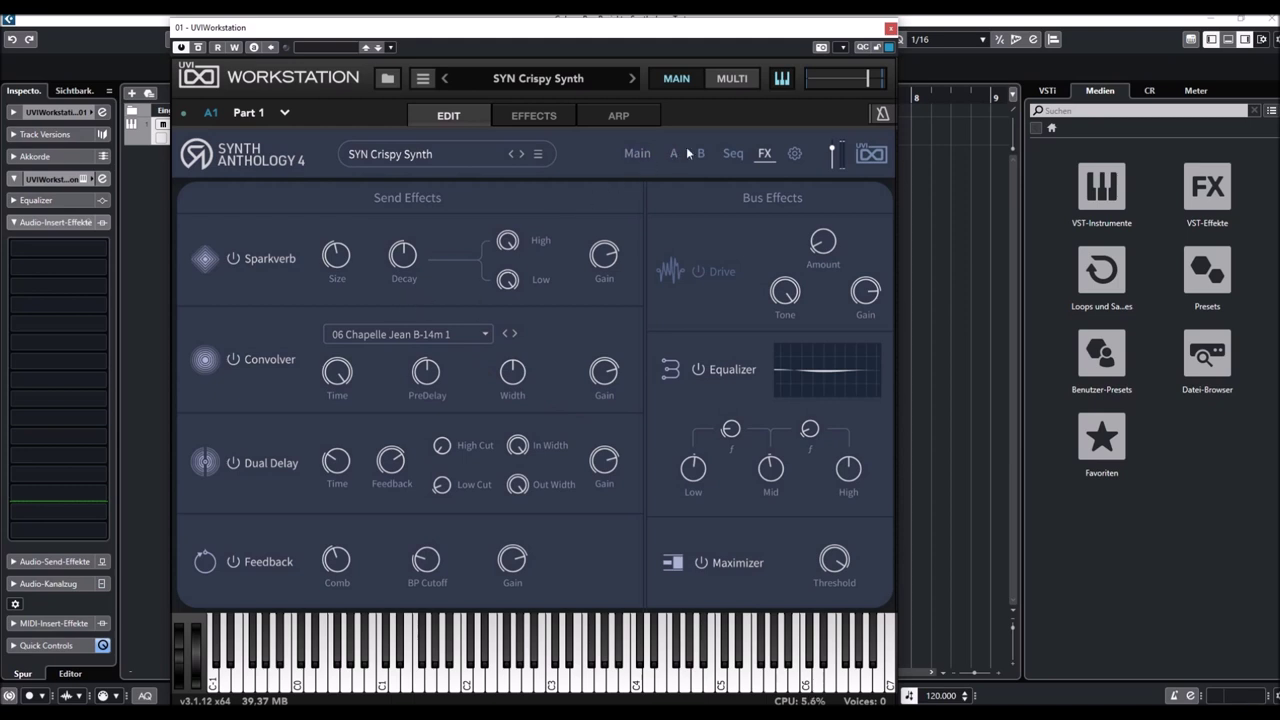
Raise the Drive amount in the bus effects, enable Drive, and return to the main page
{"action": "left_click_drag", "start_coordinate": [808, 234], "coordinate": [813, 158]}
{"action": "left_click", "coordinate": [710, 272]}
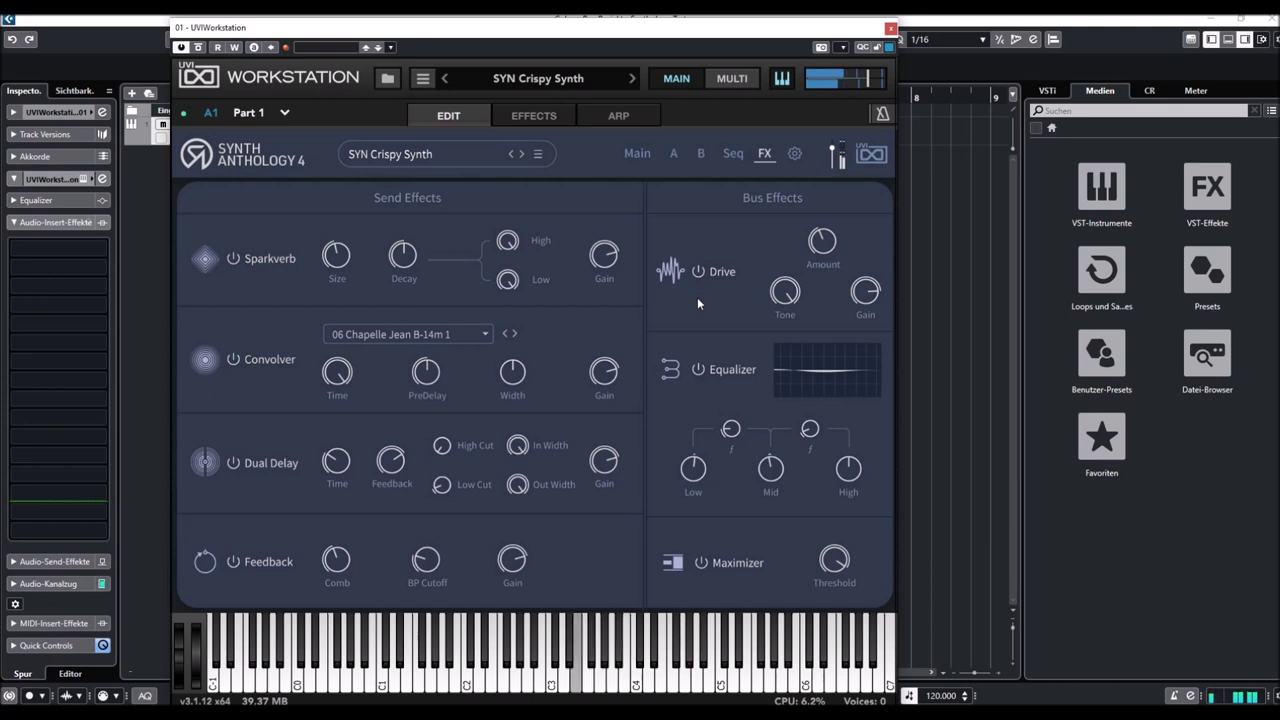
{"action": "left_click", "coordinate": [638, 153]}
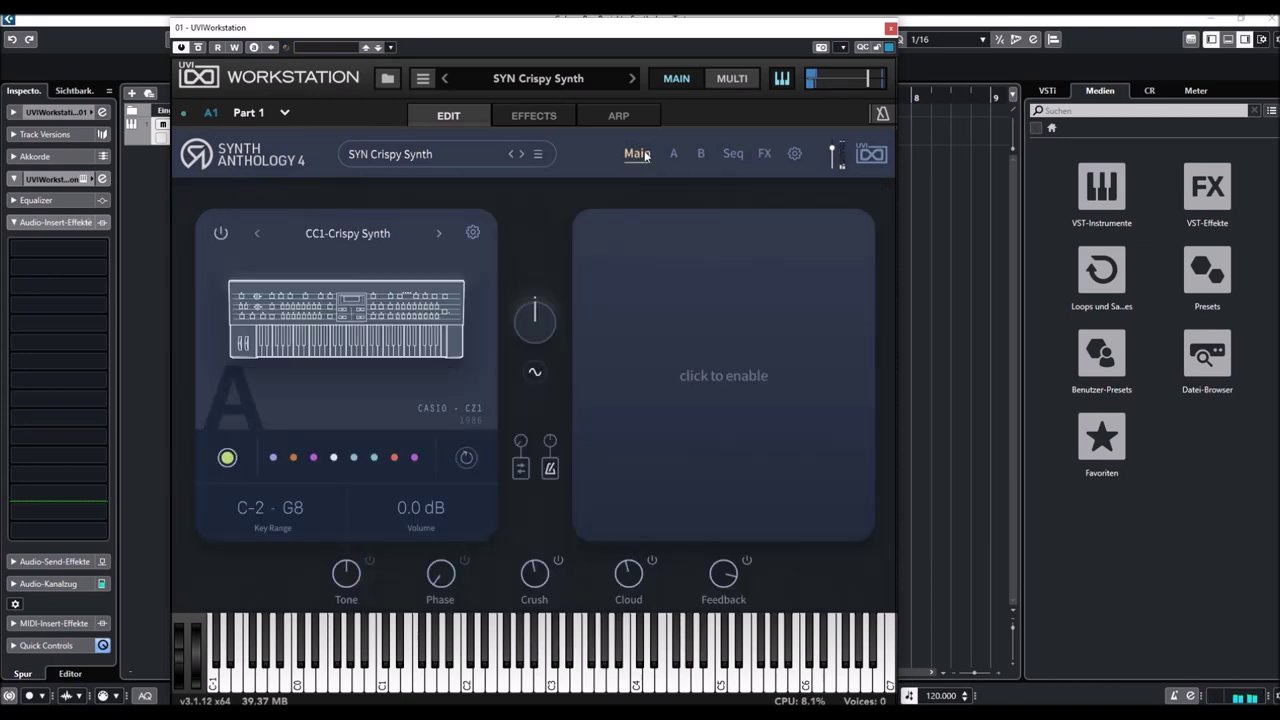
Audition SYN CZ Like PPG and load the BEL FZantasia preset from the CASIO - FZ-1 list
{"action": "left_click", "coordinate": [632, 78]}
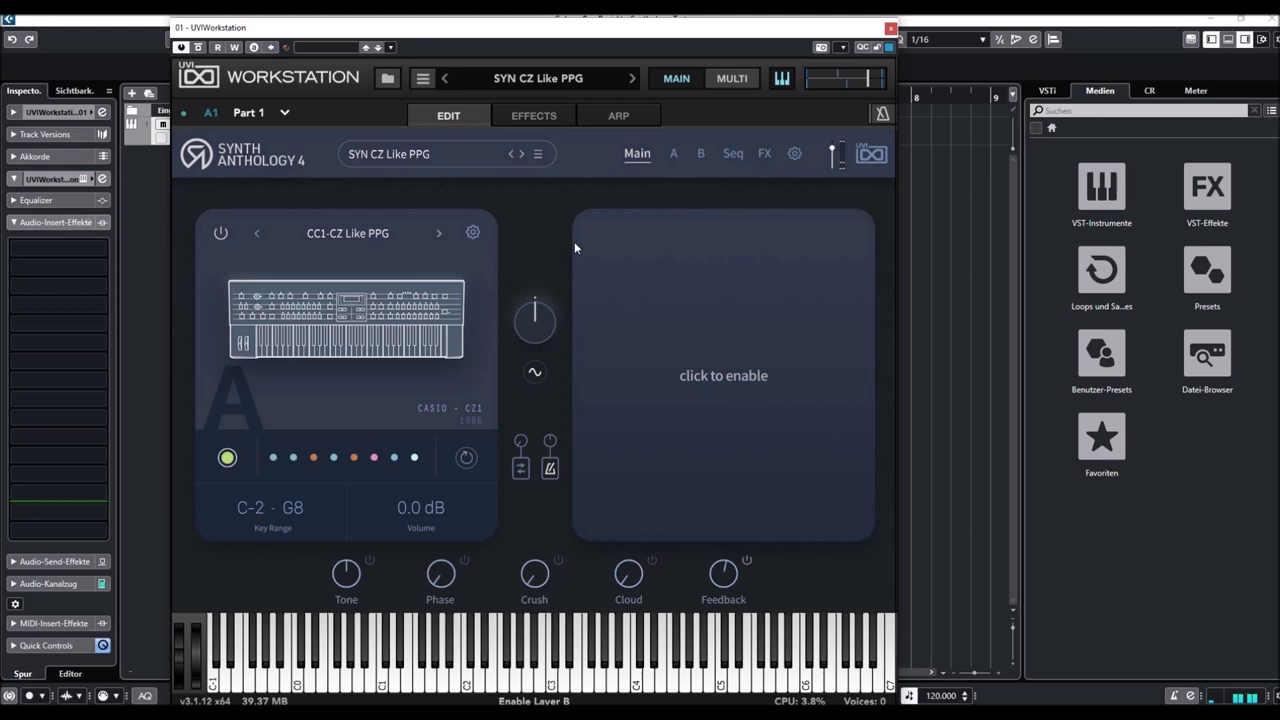
{"action": "left_click", "coordinate": [524, 87]}
{"action": "scroll", "coordinate": [553, 276], "scroll_direction": "down", "scroll_amount": 3}
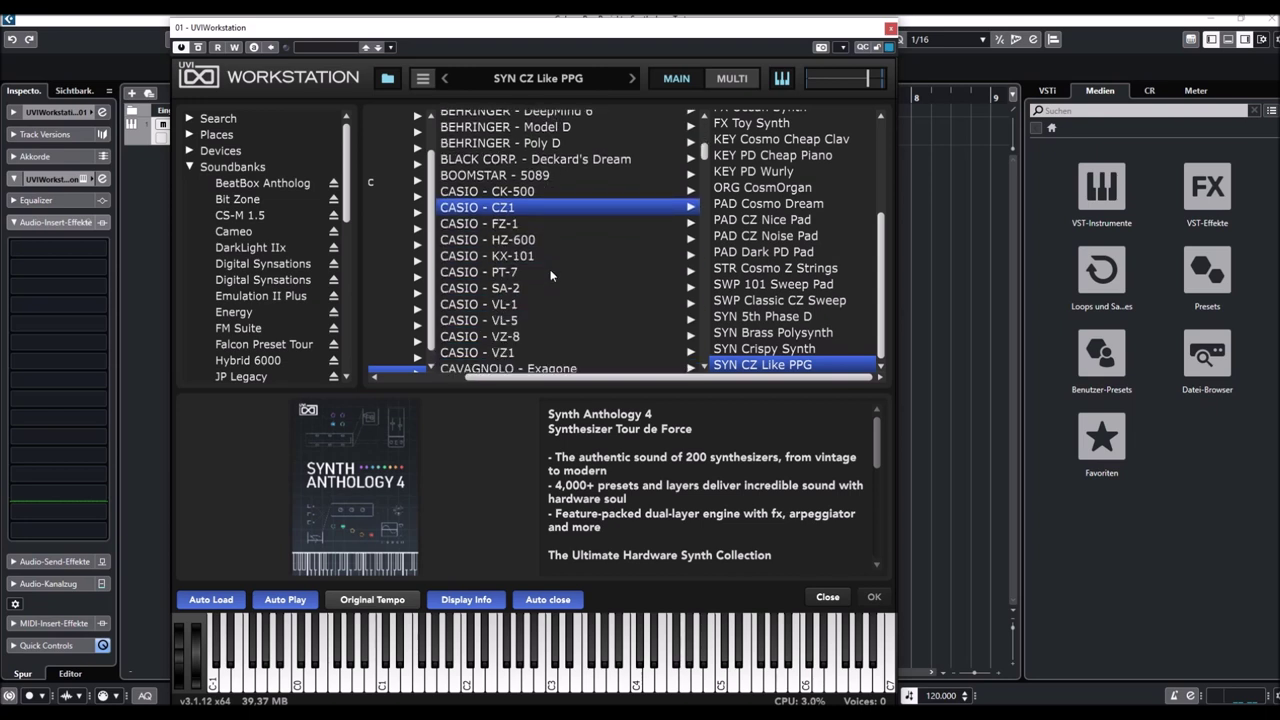
{"action": "left_click", "coordinate": [498, 226]}
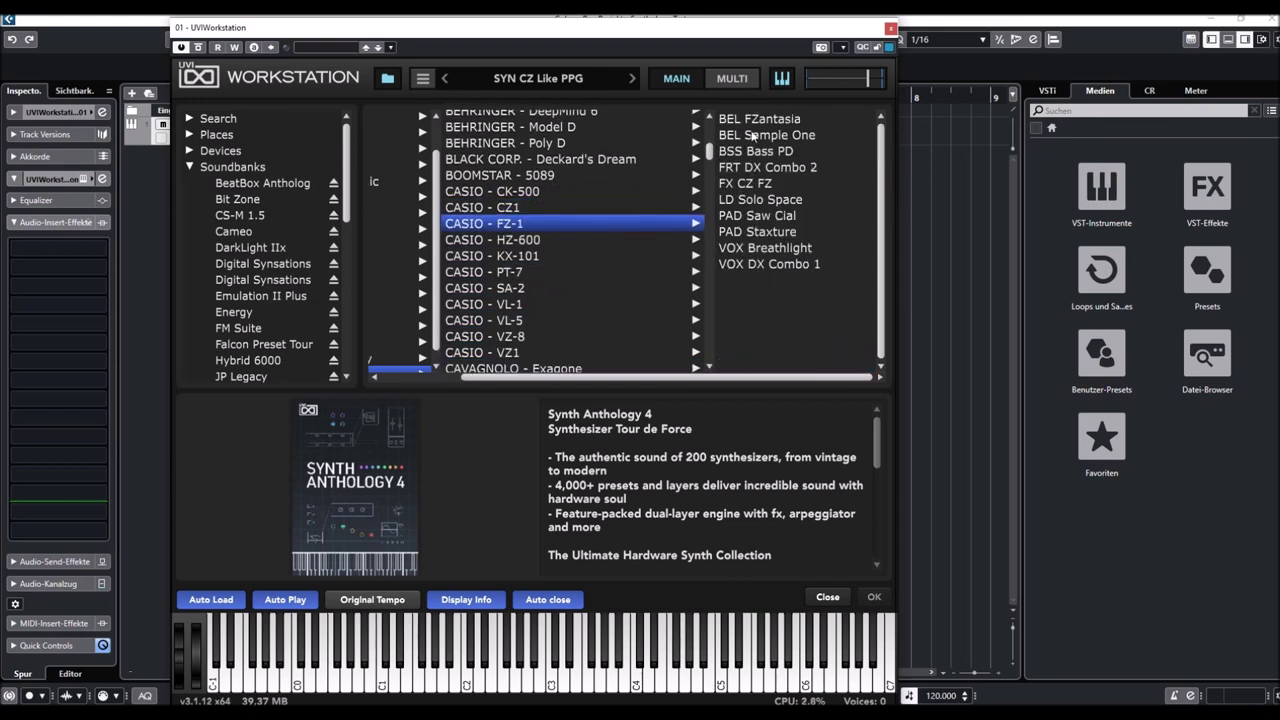
{"action": "left_click", "coordinate": [752, 121]}
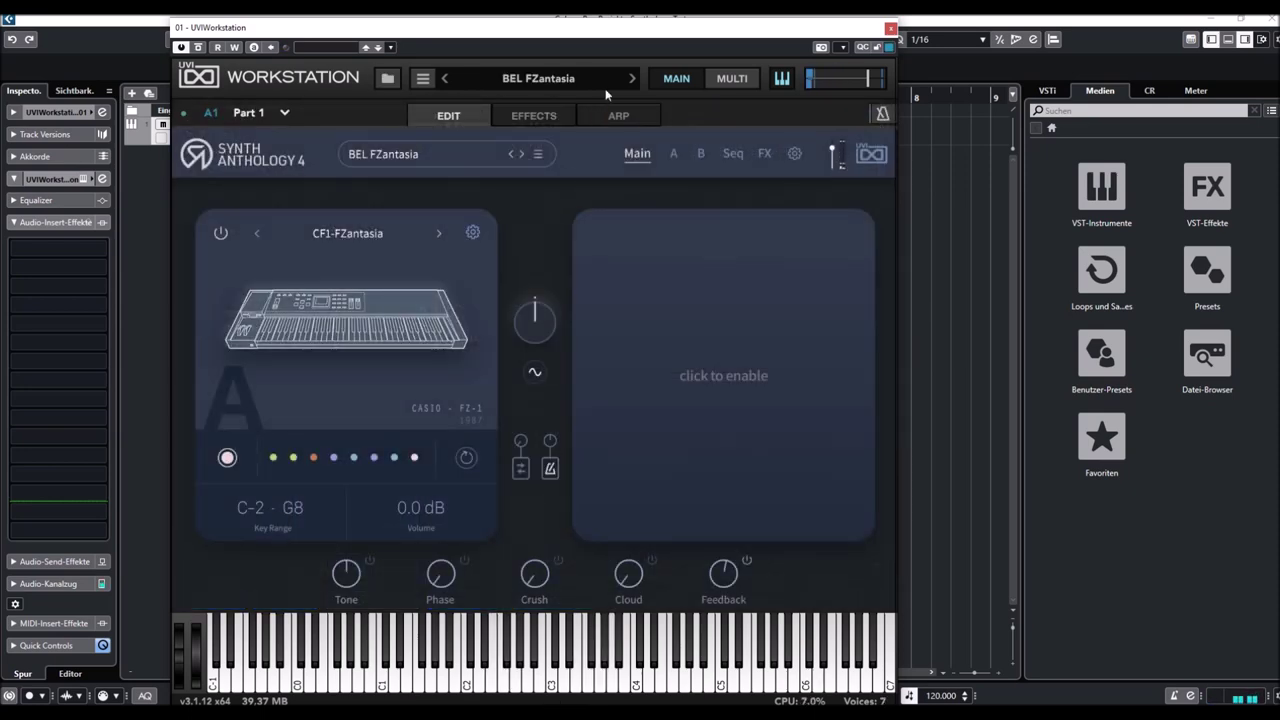
Audition the FZ-1 presets BEL Sample One and BSS Bass PD, ending on FRT DX Combo 2
{"action": "left_click", "coordinate": [632, 79]}
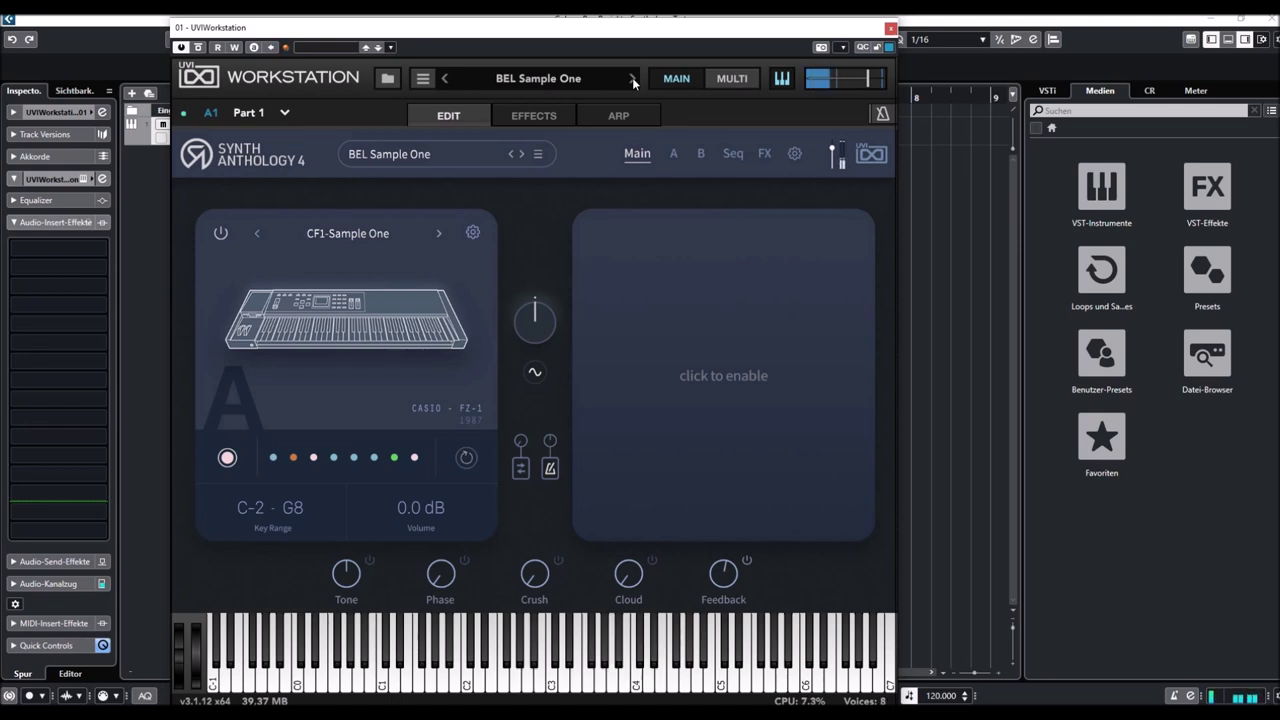
{"action": "left_click", "coordinate": [632, 79]}
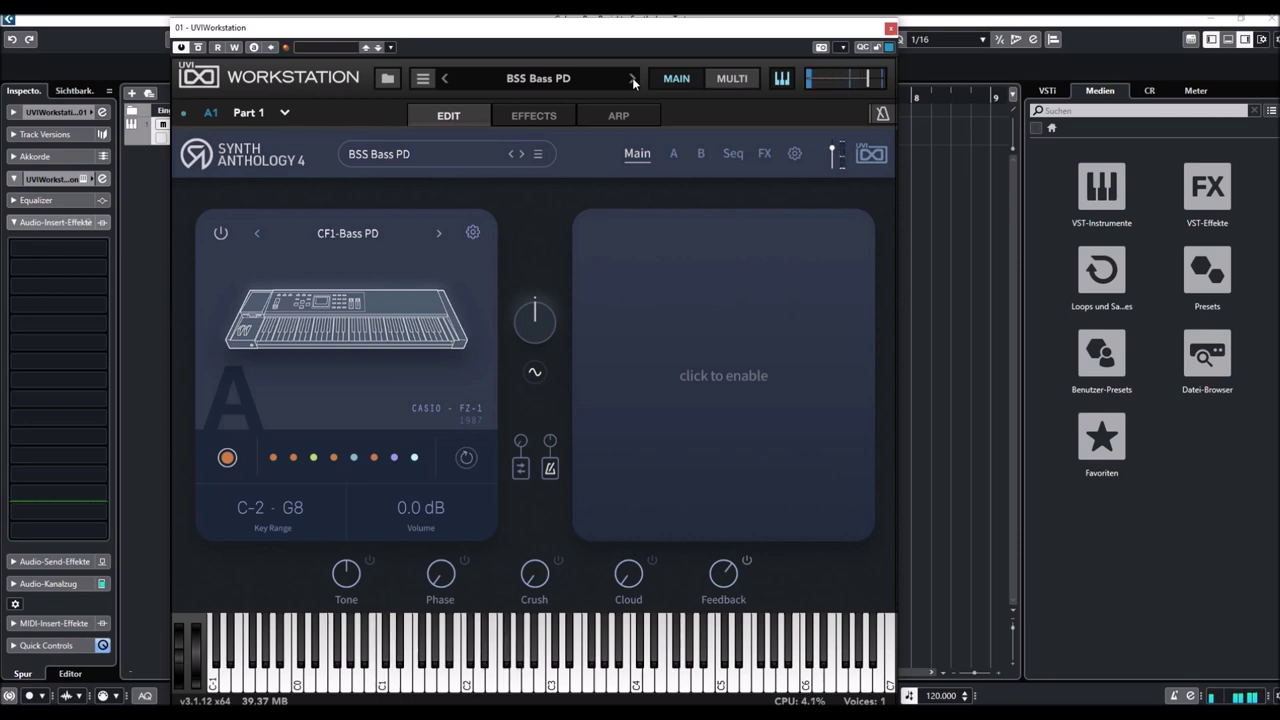
{"action": "left_click", "coordinate": [632, 79]}
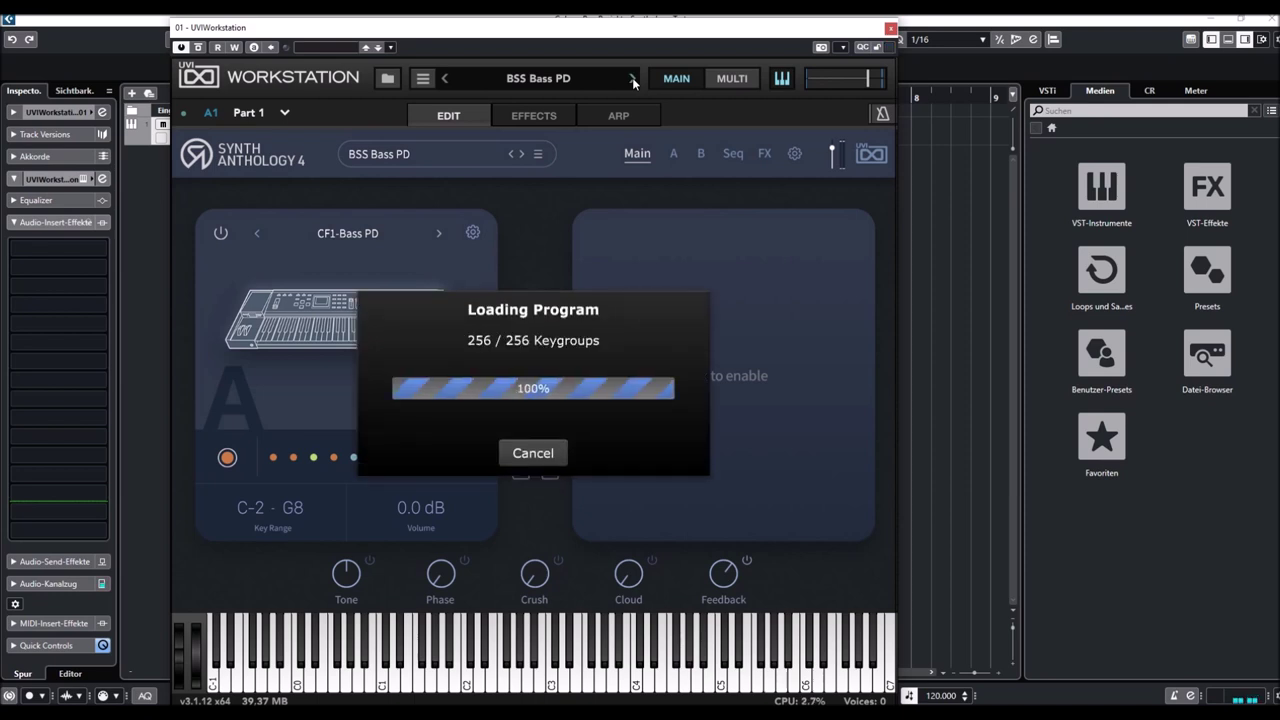
{"action": "left_click", "coordinate": [632, 79]}
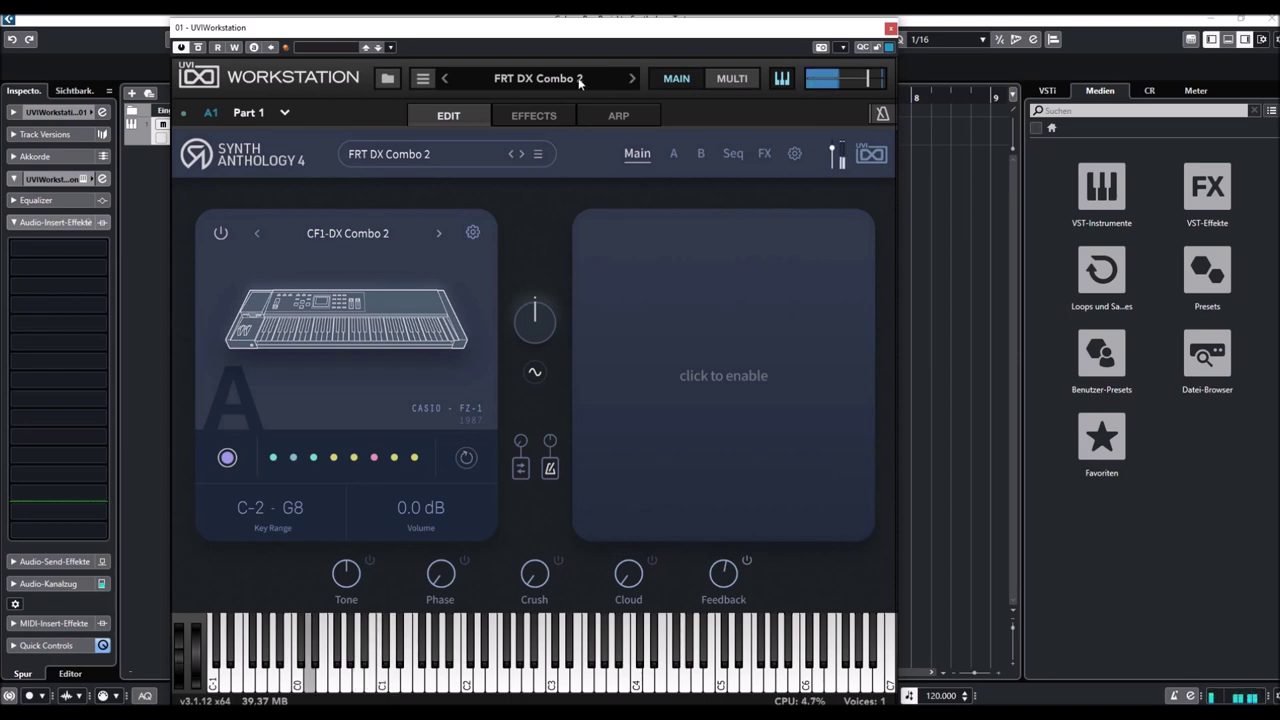
Load LD Solo Space from the CASIO - FZ-1 list, skipping FX CZ FZ, and advance to PAD Saw Cial
{"action": "left_click", "coordinate": [548, 82]}
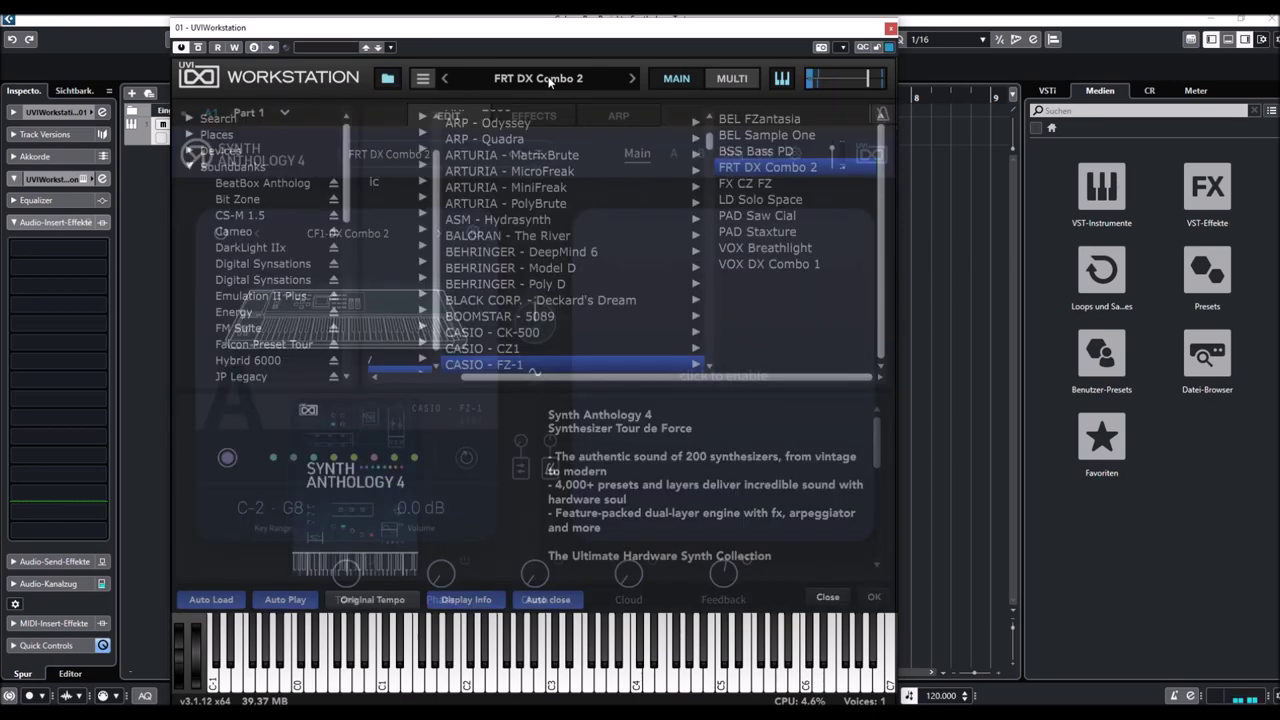
{"action": "left_click", "coordinate": [739, 203]}
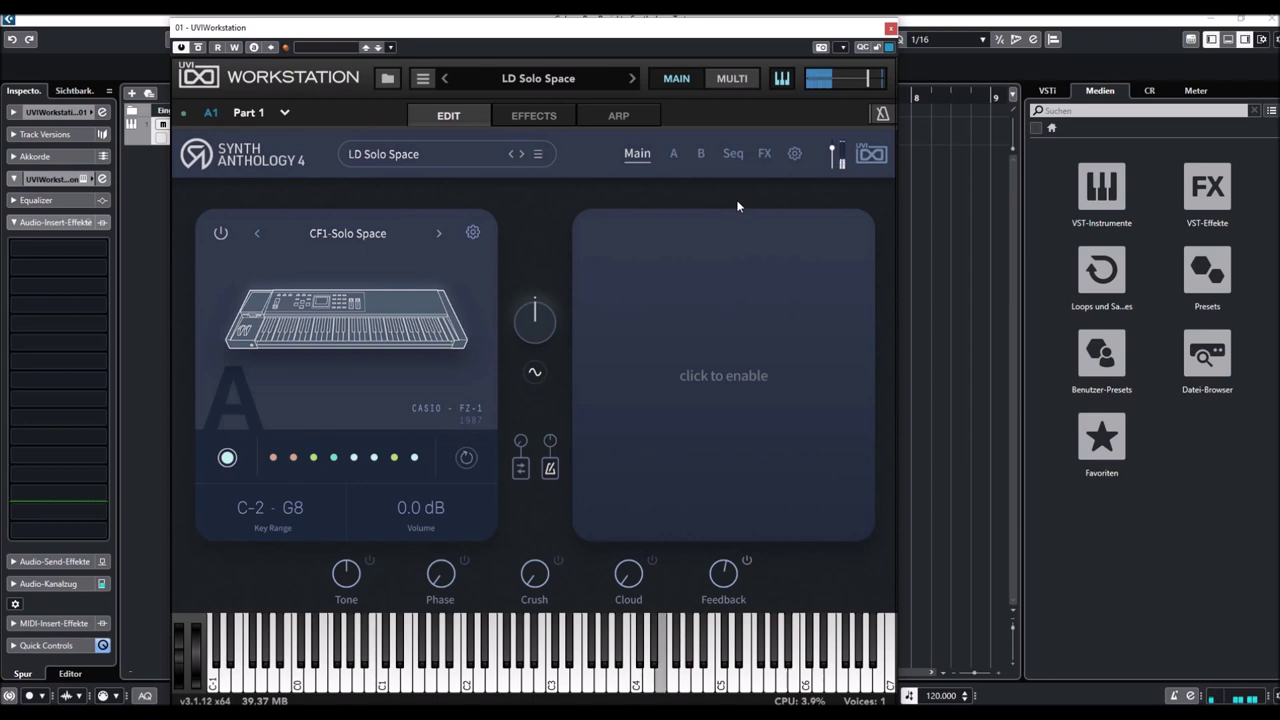
{"action": "left_click", "coordinate": [636, 80]}
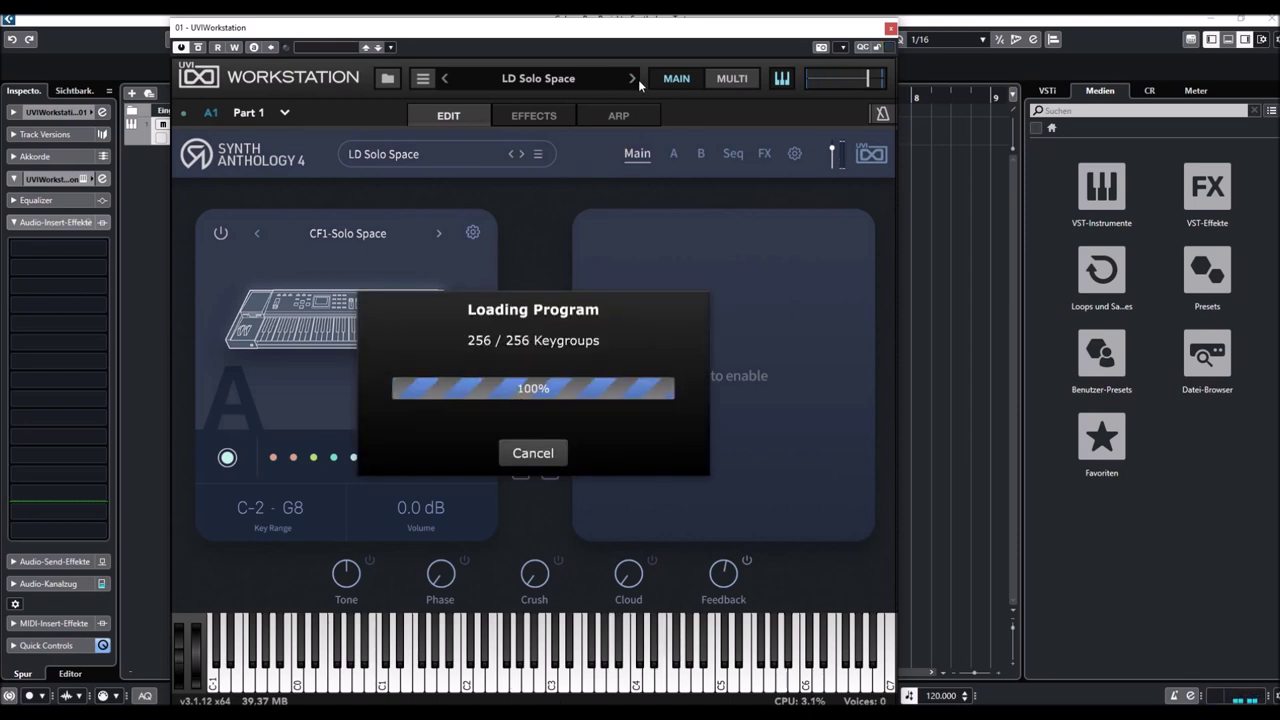
{"action": "left_click", "coordinate": [636, 80]}
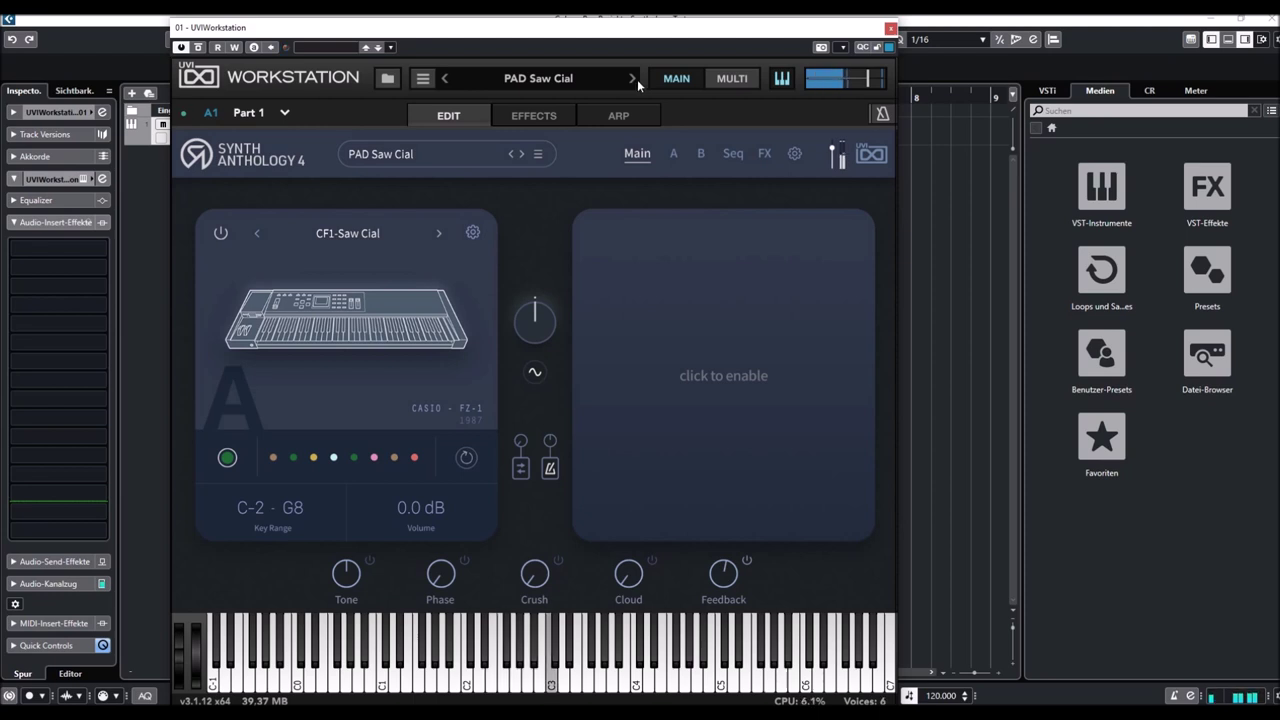
Audition PAD Staxture and VOX Breathlight, finishing the FZ-1 sounds with VOX DX Combo 1
{"action": "left_click", "coordinate": [633, 79]}
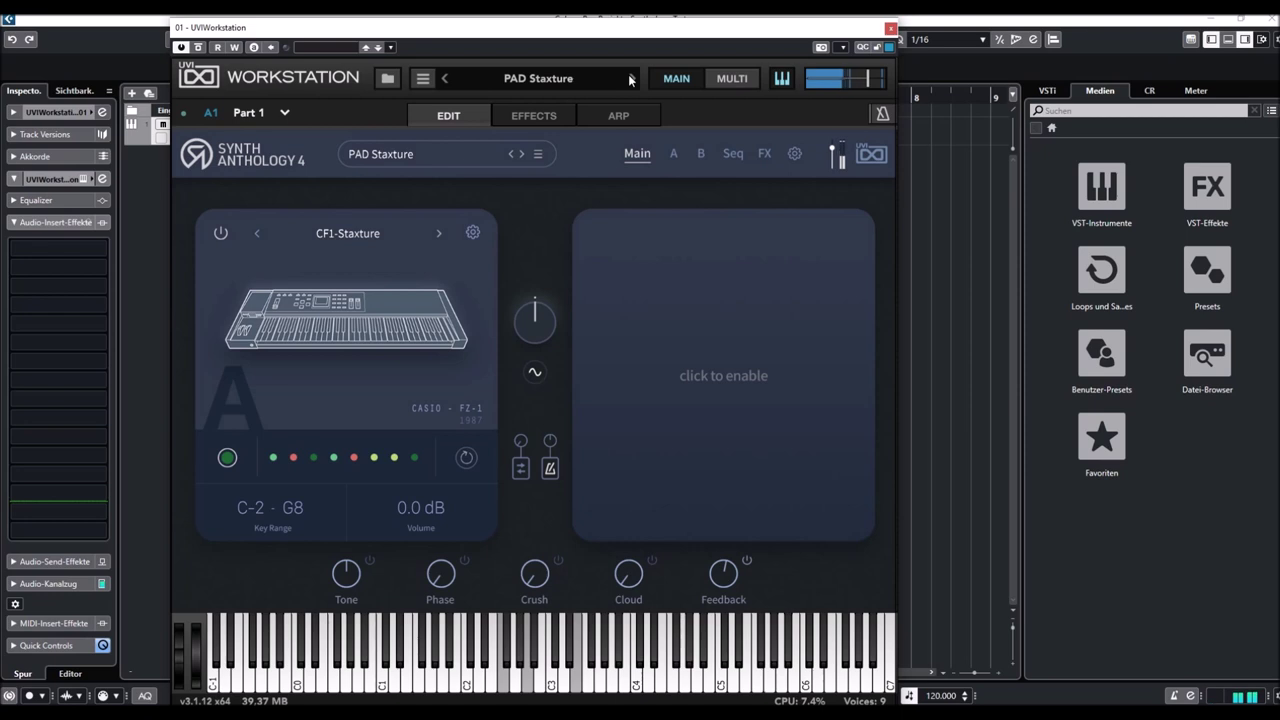
{"action": "left_click", "coordinate": [632, 79]}
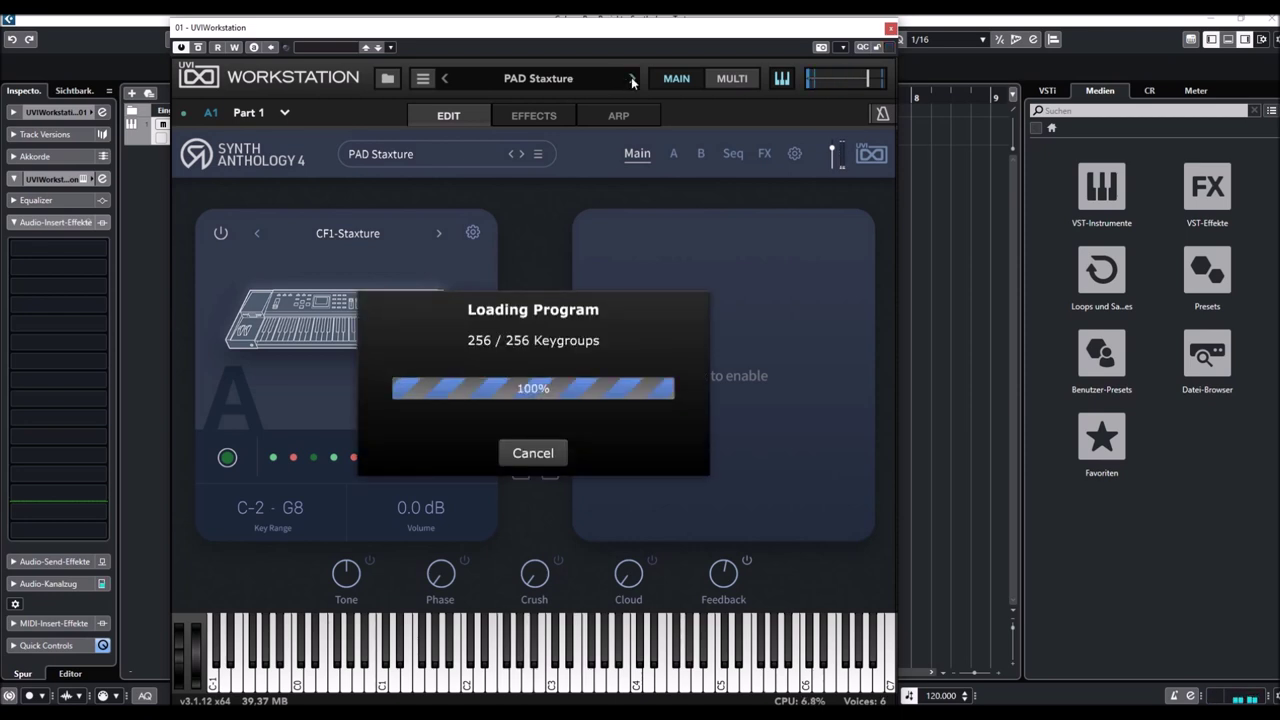
{"action": "left_click", "coordinate": [632, 79]}
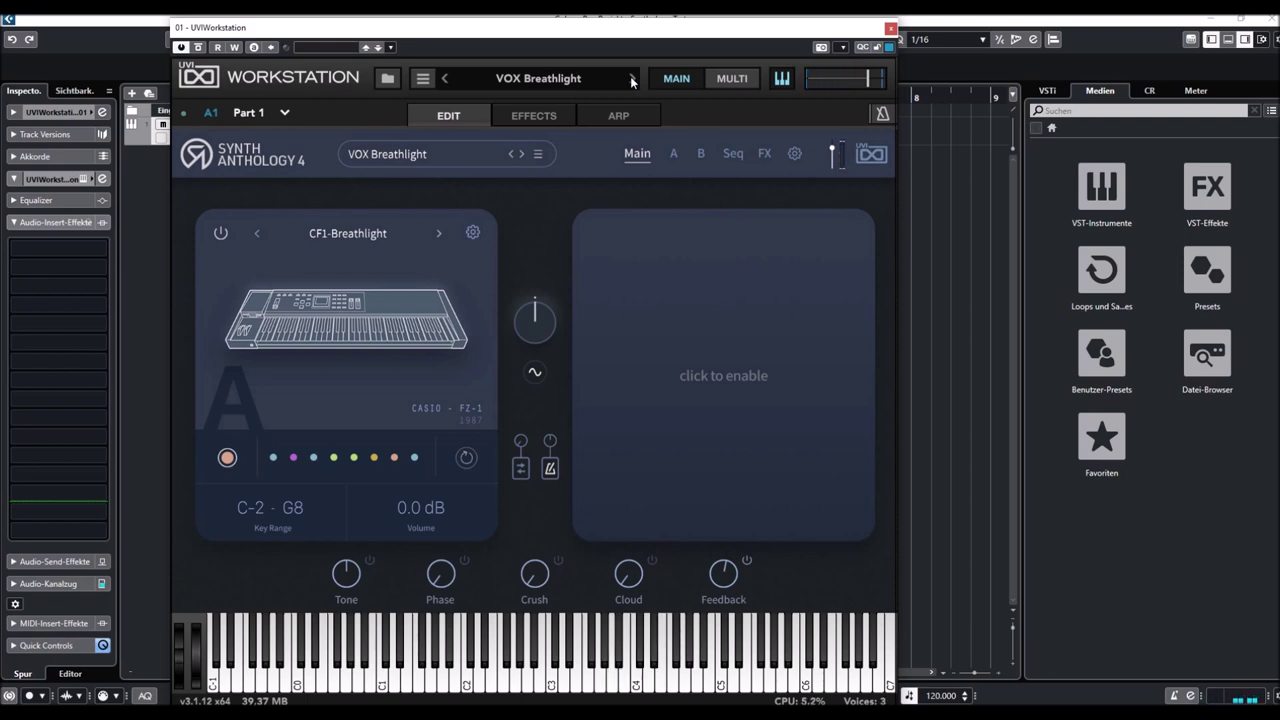
{"action": "left_click", "coordinate": [547, 80]}
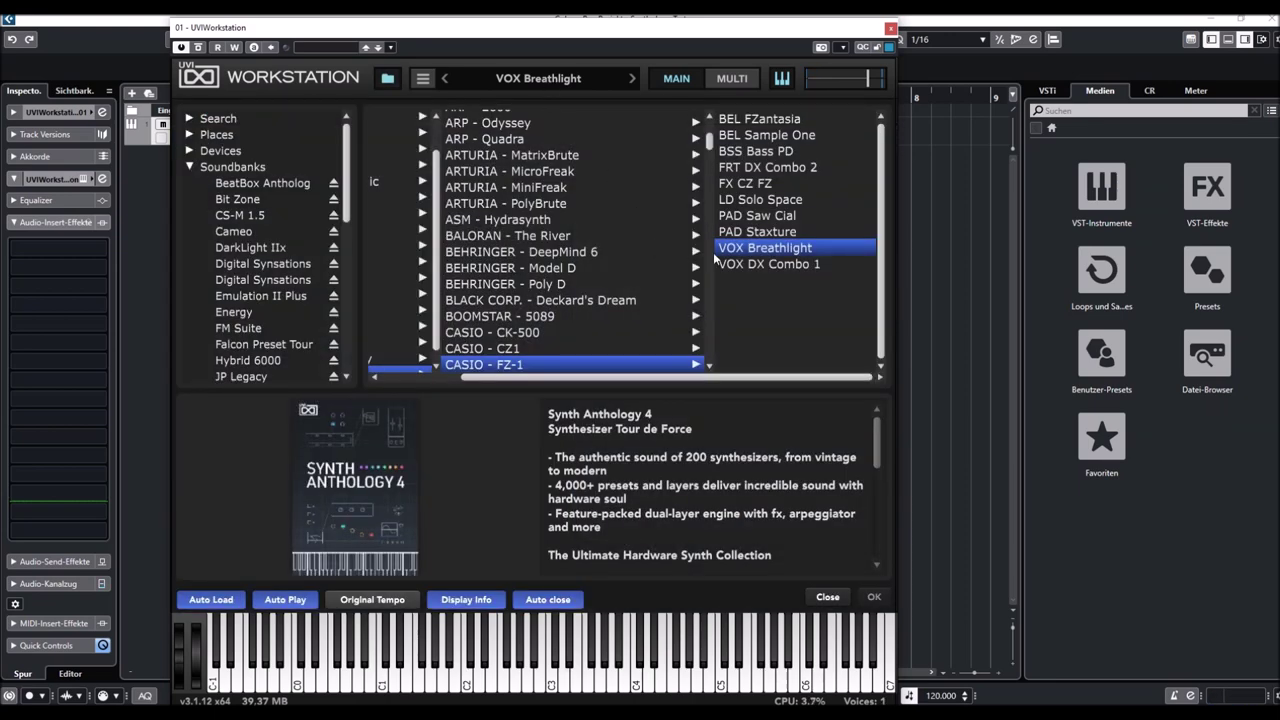
{"action": "left_click", "coordinate": [755, 266]}
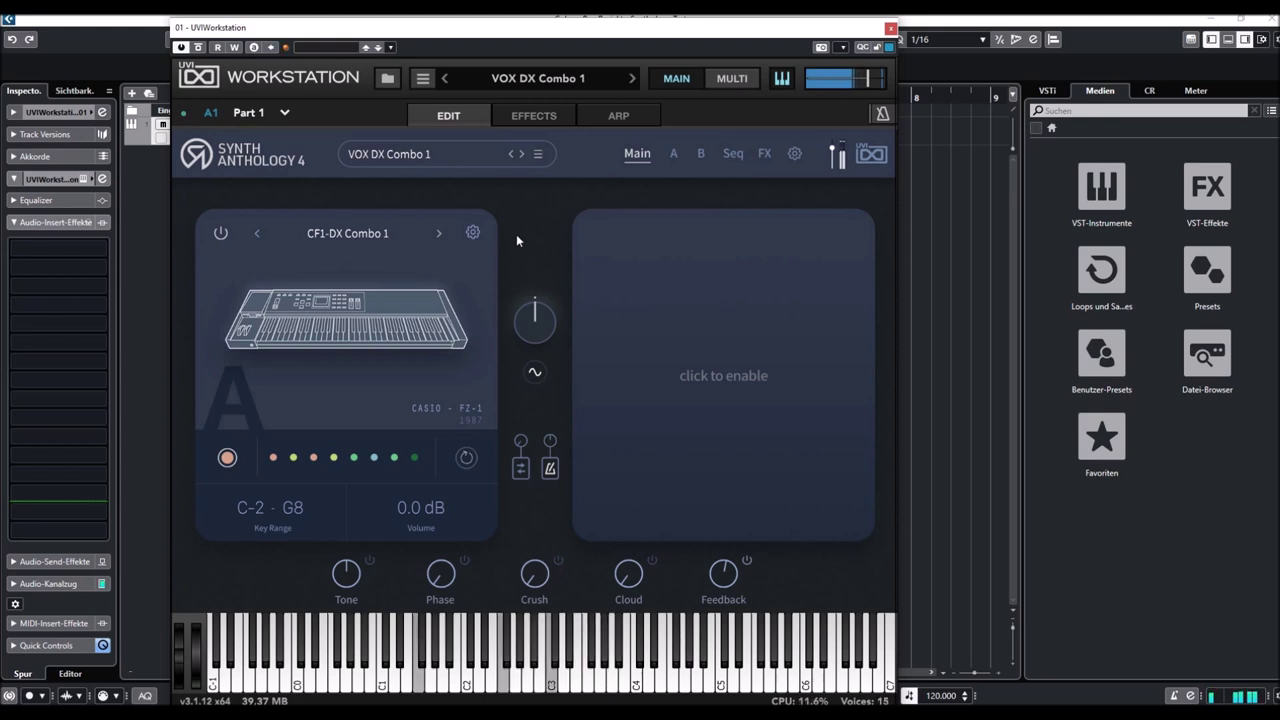
Load the FLT Clarinet preset from the CASIO - PT-7 list and advance to FRT Harp
{"action": "left_click", "coordinate": [527, 82]}
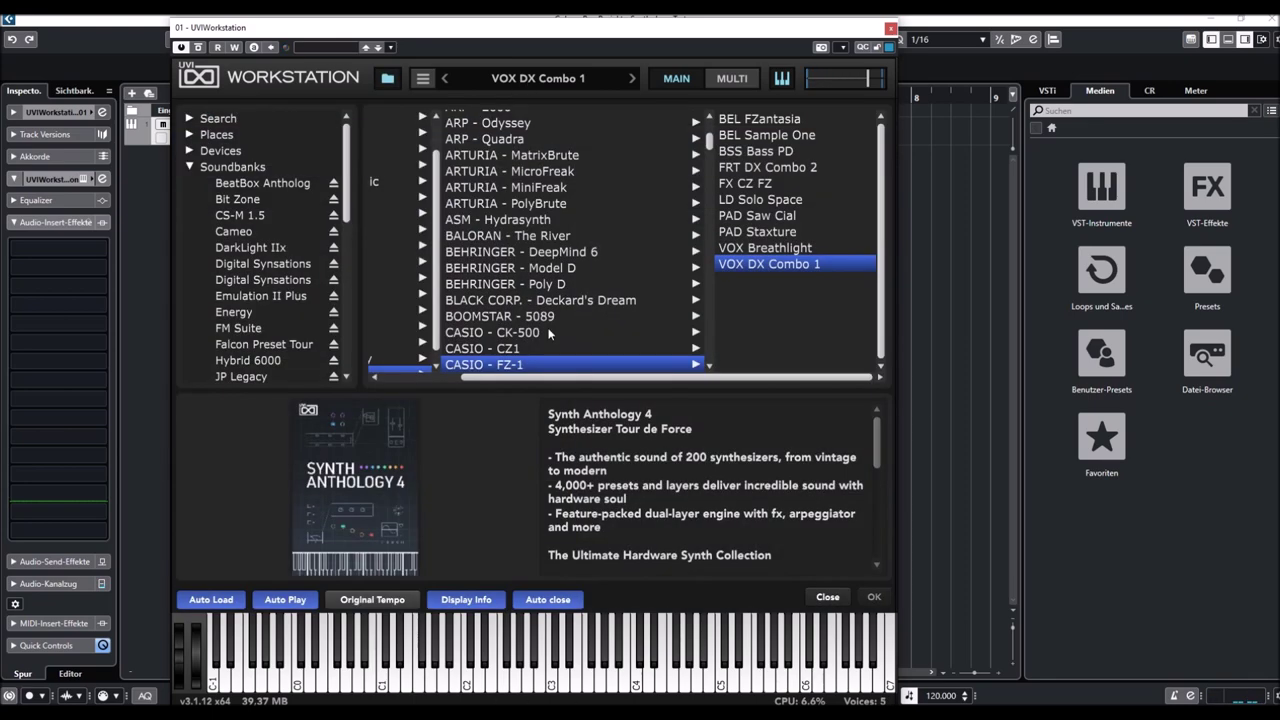
{"action": "scroll", "coordinate": [551, 325], "scroll_direction": "down", "scroll_amount": 2}
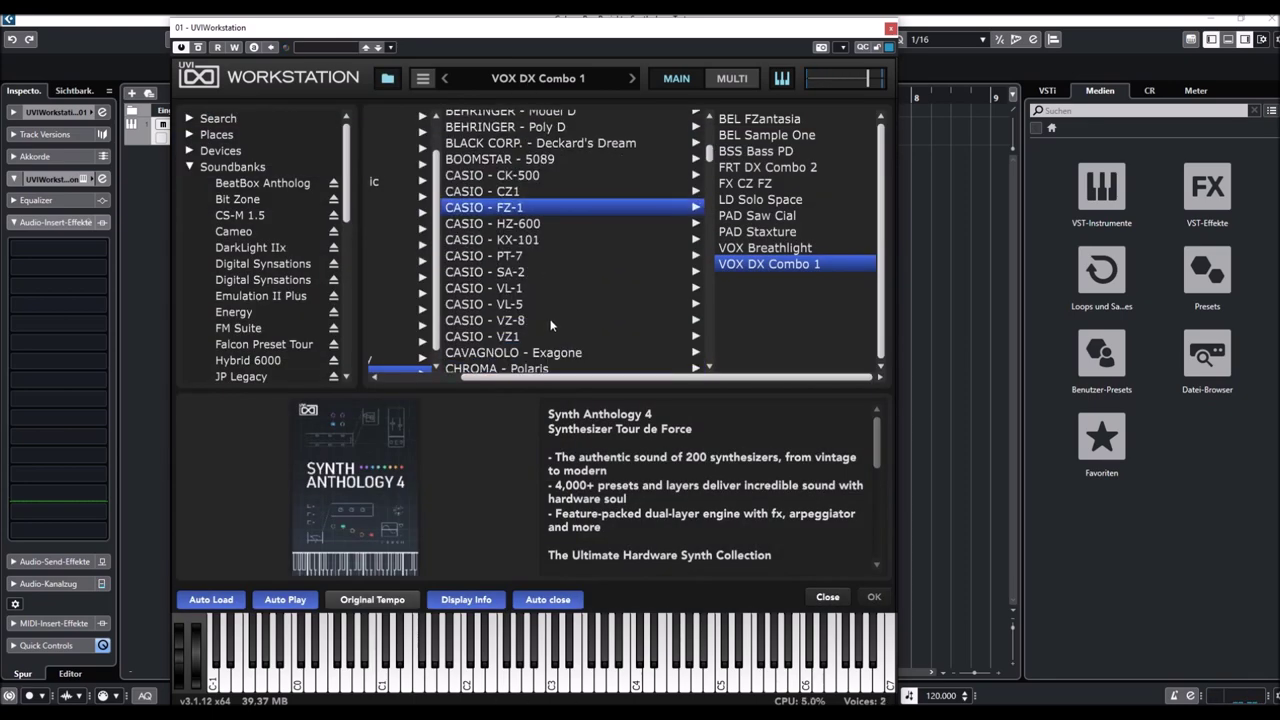
{"action": "left_click", "coordinate": [496, 258]}
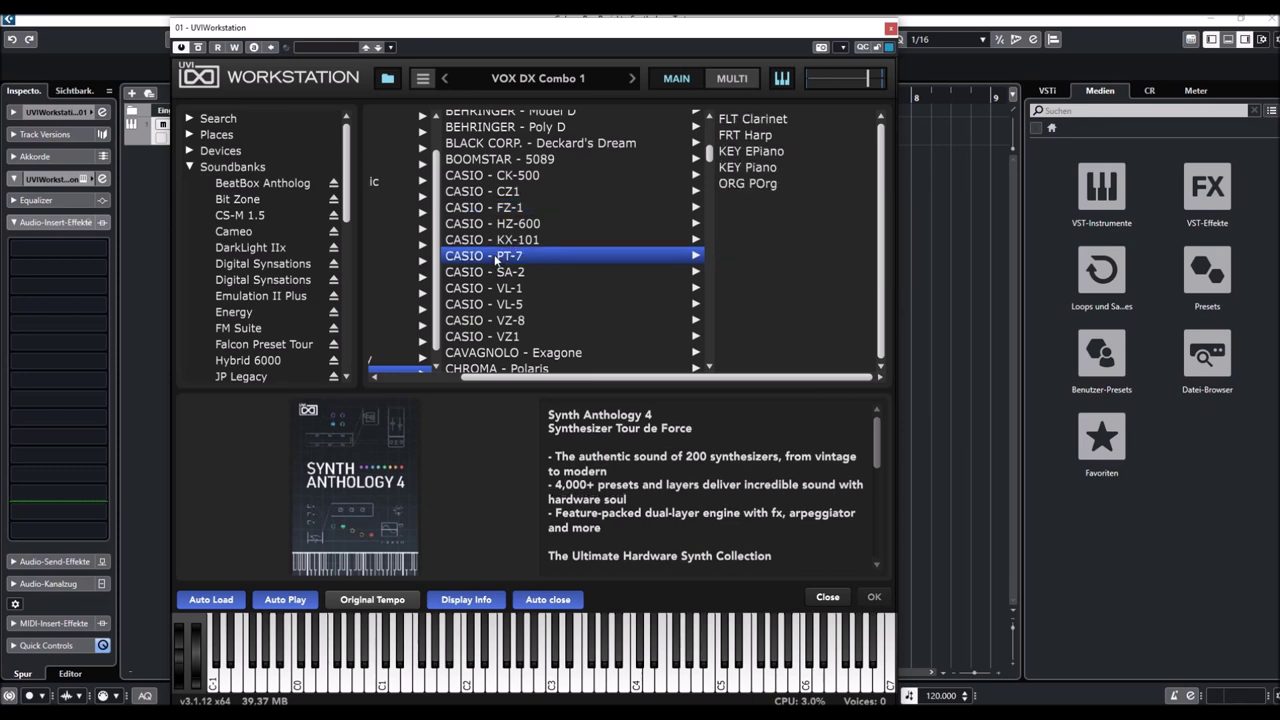
{"action": "left_click", "coordinate": [745, 121]}
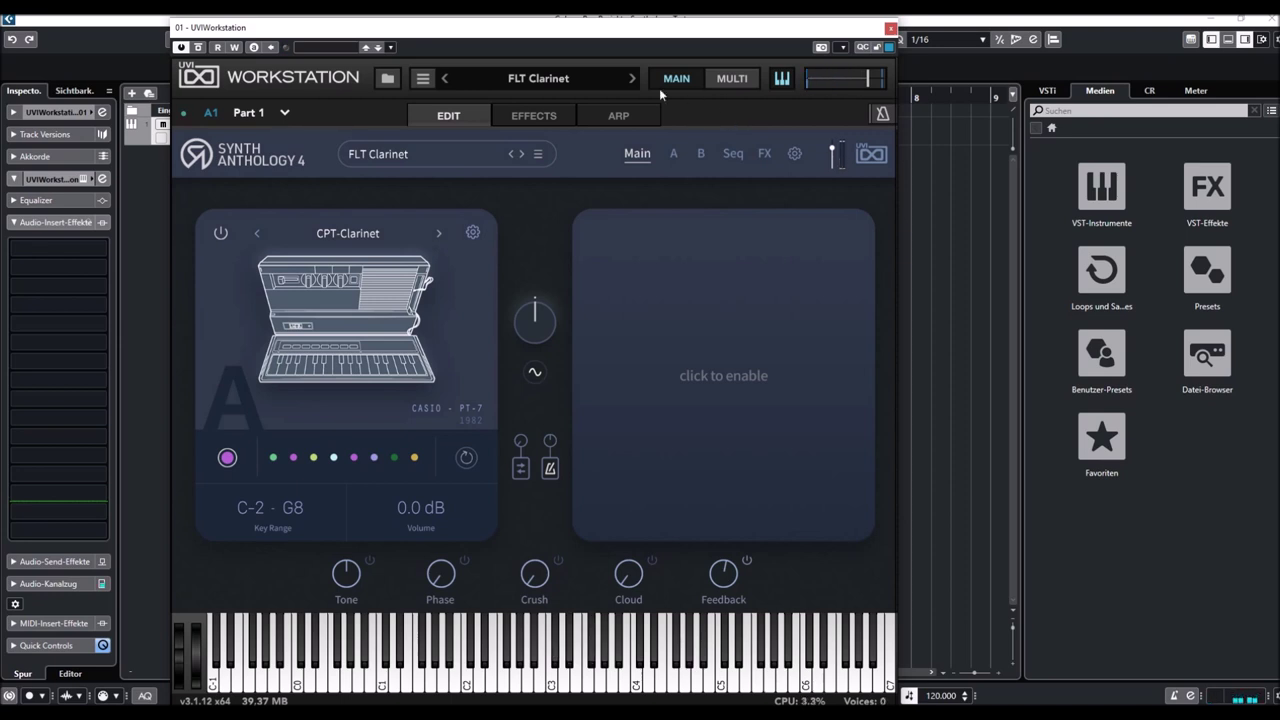
{"action": "left_click", "coordinate": [632, 79]}
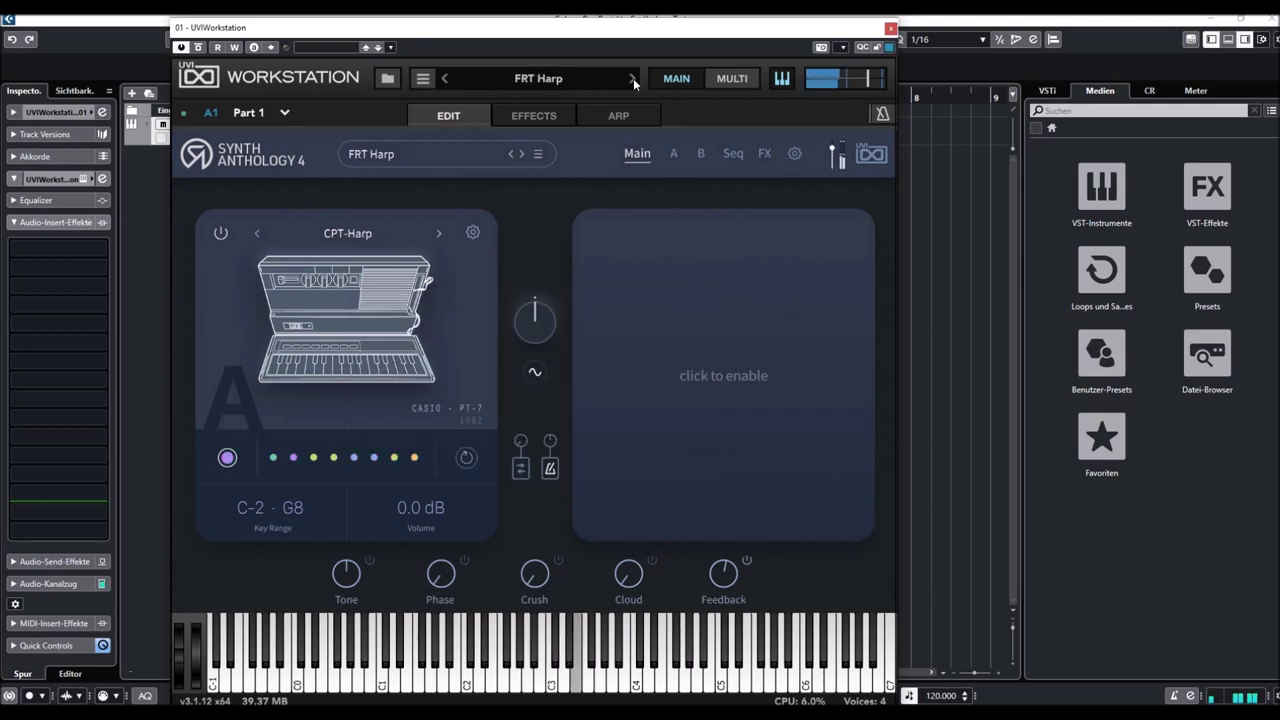
Audition the remaining PT-7 presets KEY EPiano and KEY Piano, ending on ORG POrg
{"action": "left_click", "coordinate": [632, 79]}
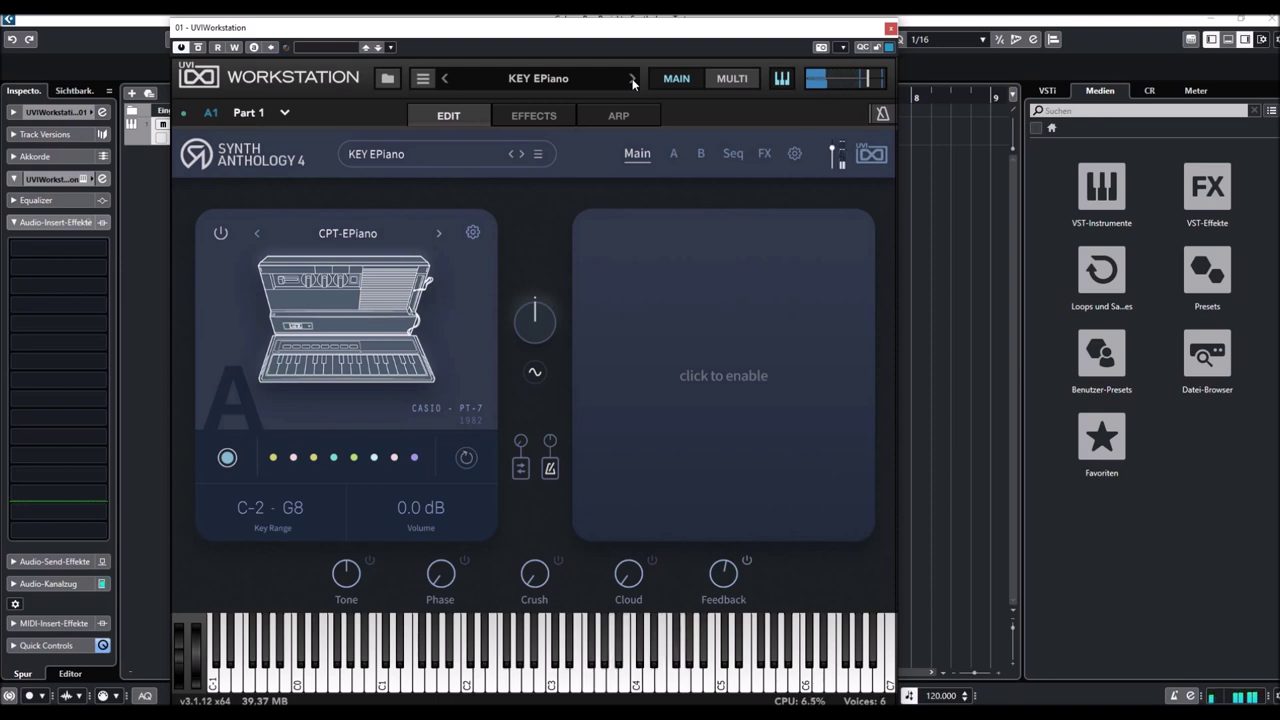
{"action": "left_click", "coordinate": [632, 80]}
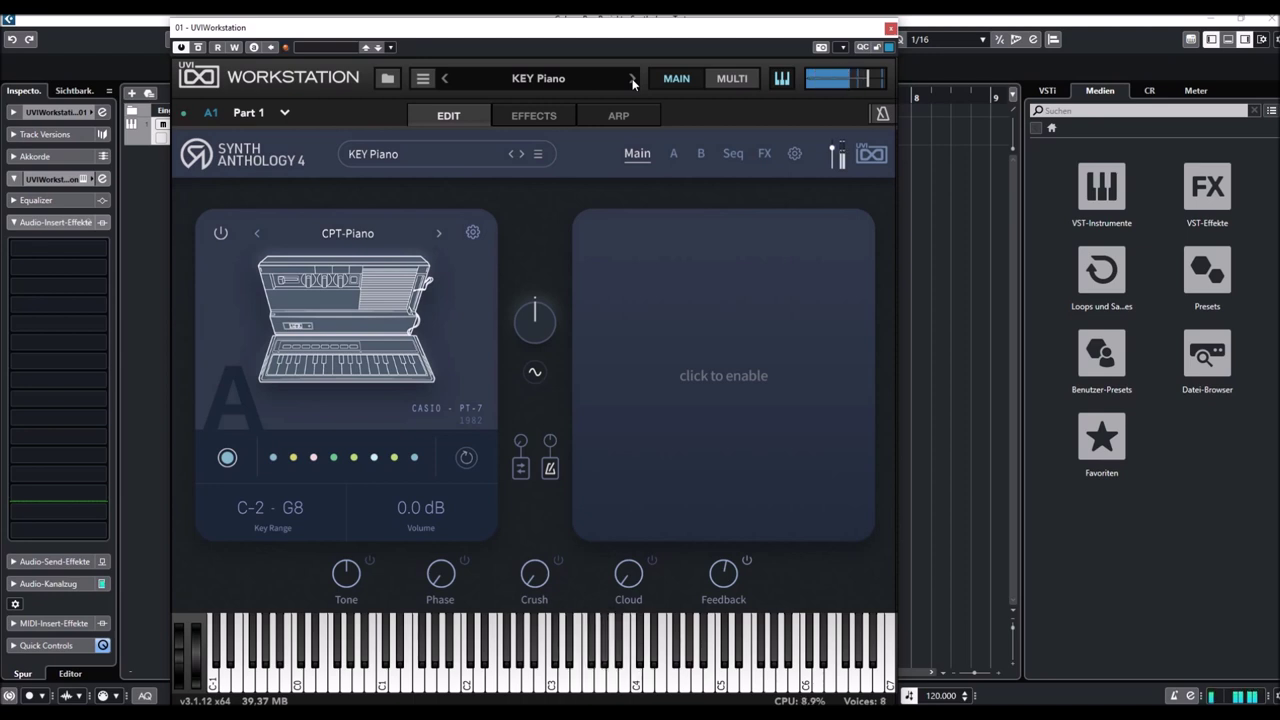
{"action": "left_click", "coordinate": [632, 80]}
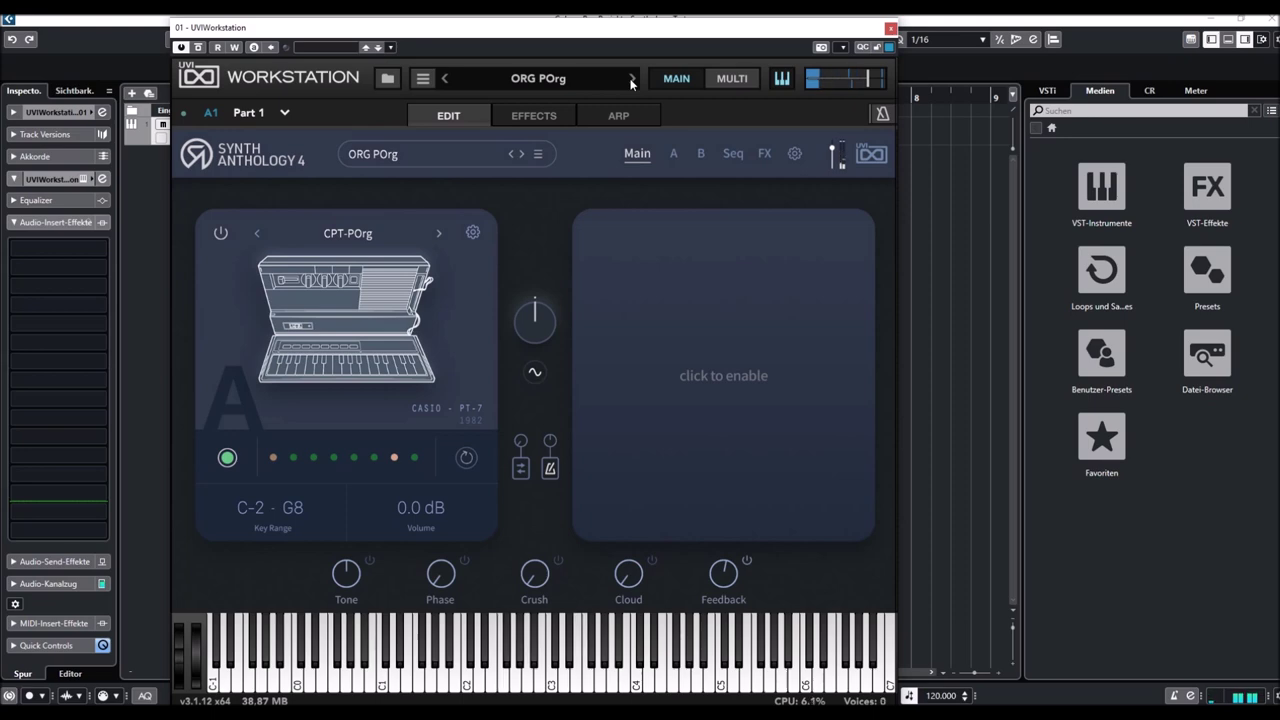
Load the BRS Horn preset from the CASIO - VL-1 list
{"action": "left_click", "coordinate": [545, 77]}
{"action": "scroll", "coordinate": [561, 286], "scroll_direction": "down", "scroll_amount": 4}
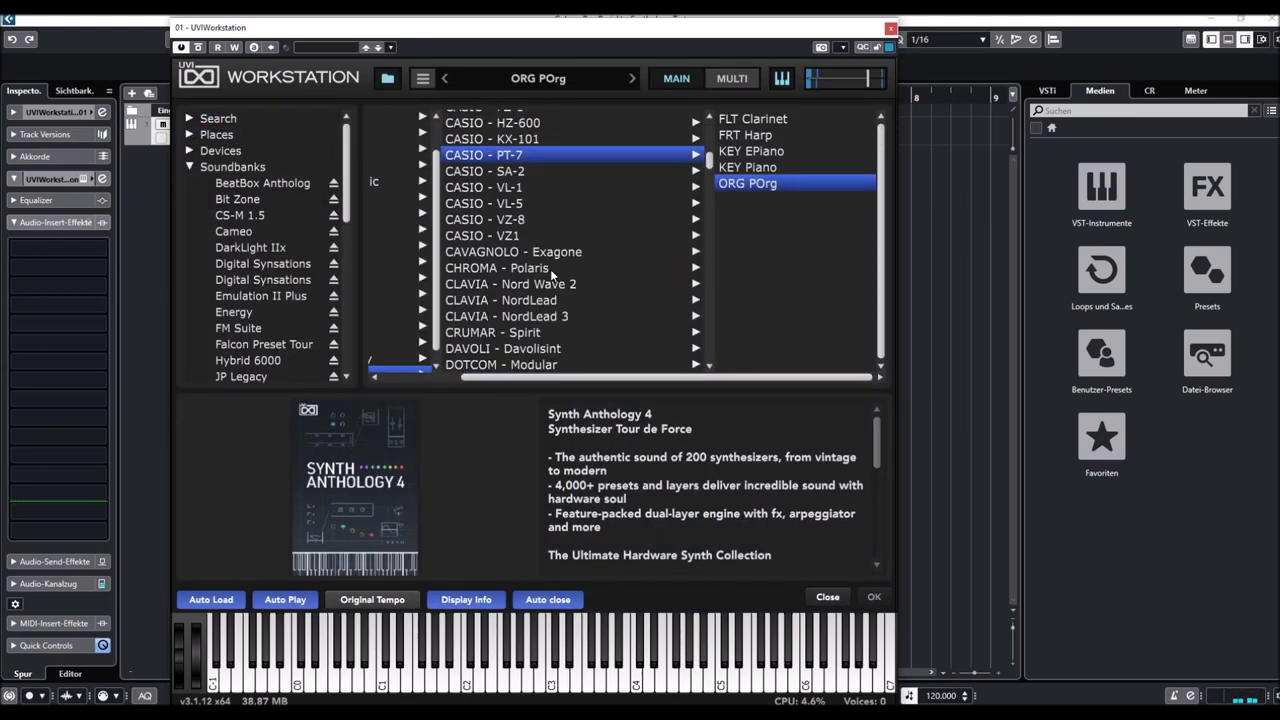
{"action": "left_click", "coordinate": [497, 188]}
{"action": "left_click", "coordinate": [771, 120]}
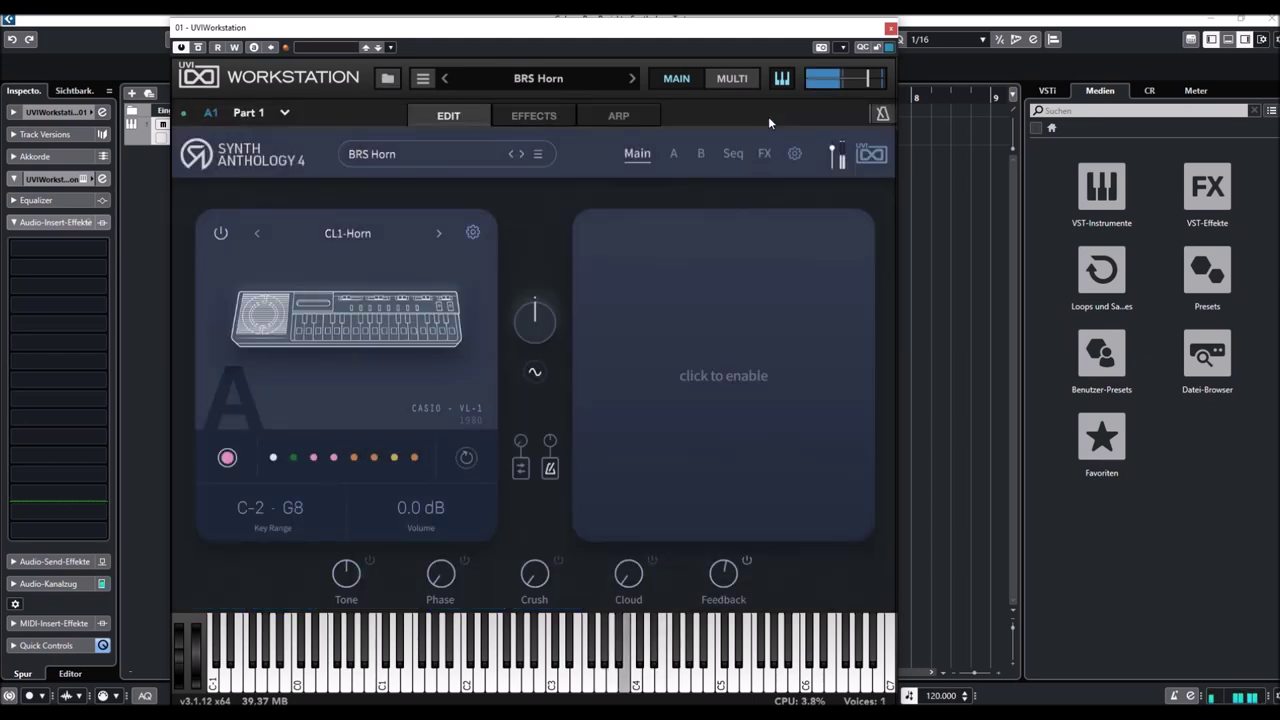
Audition the VL-1 presets FLT Flute and FRT Guitar, playing a run of notes on the on-screen keyboard
{"action": "left_click", "coordinate": [633, 79]}
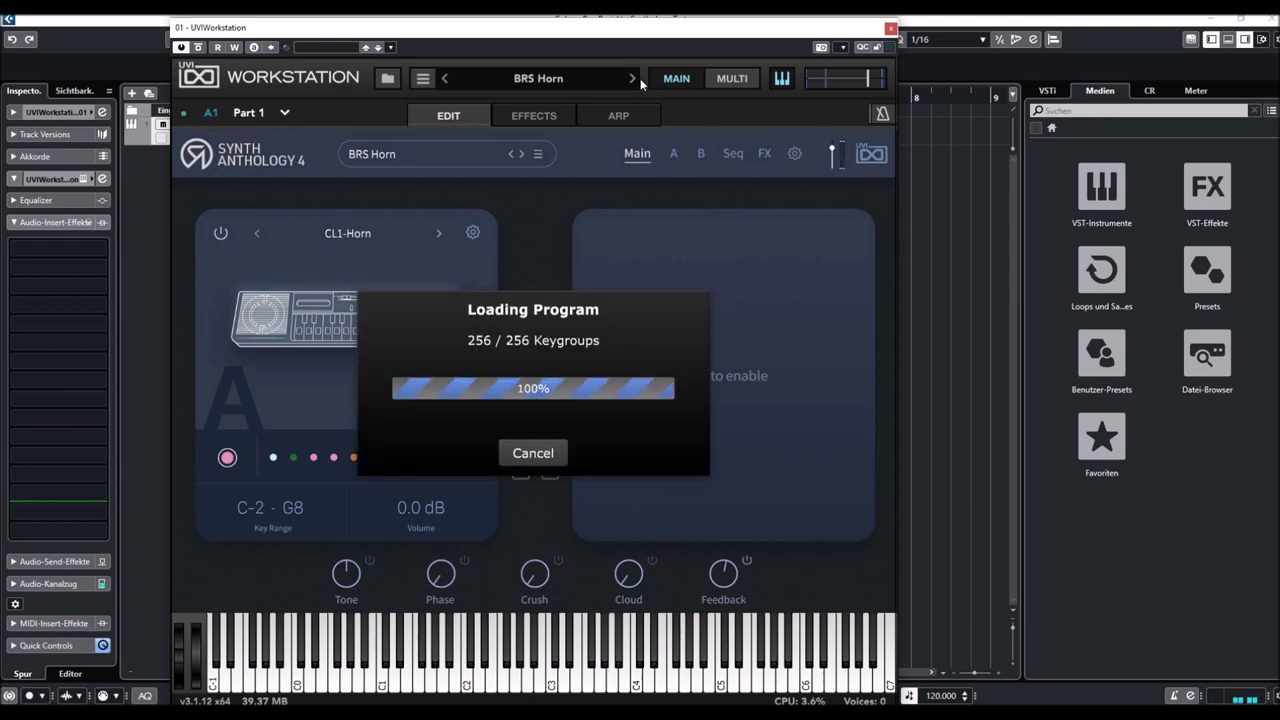
{"action": "left_click", "coordinate": [640, 80]}
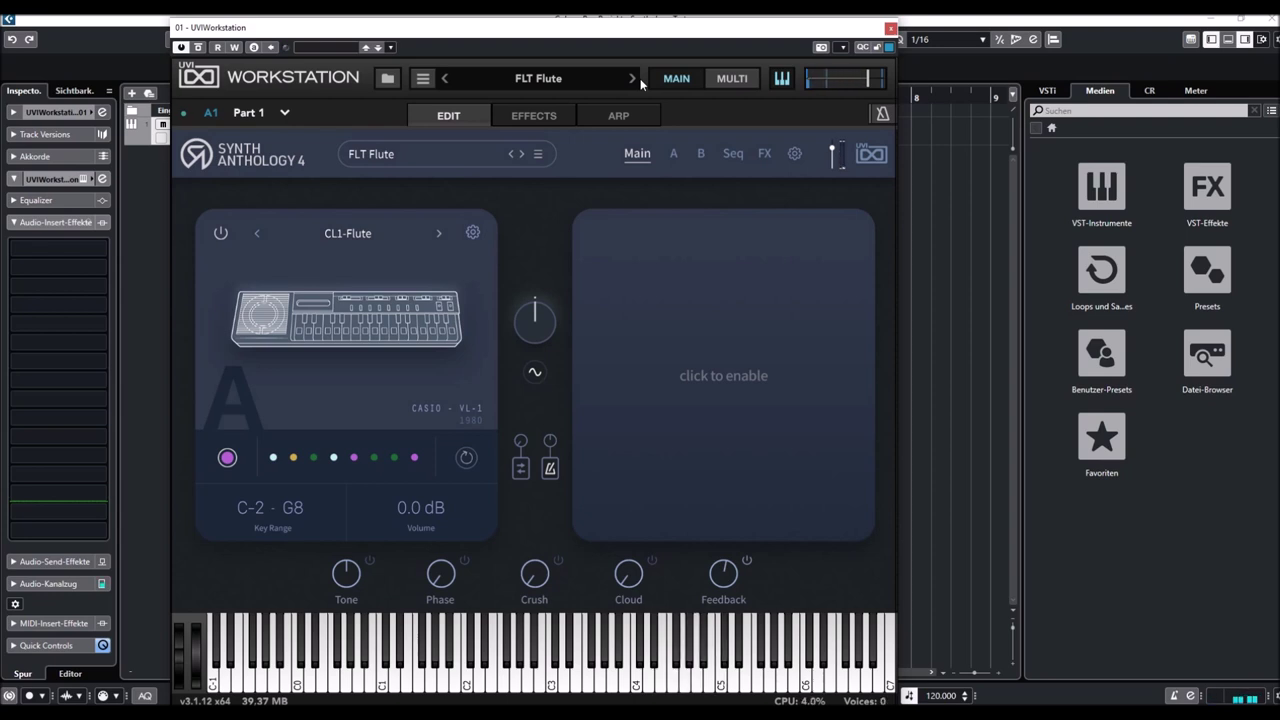
{"action": "left_click", "coordinate": [633, 80]}
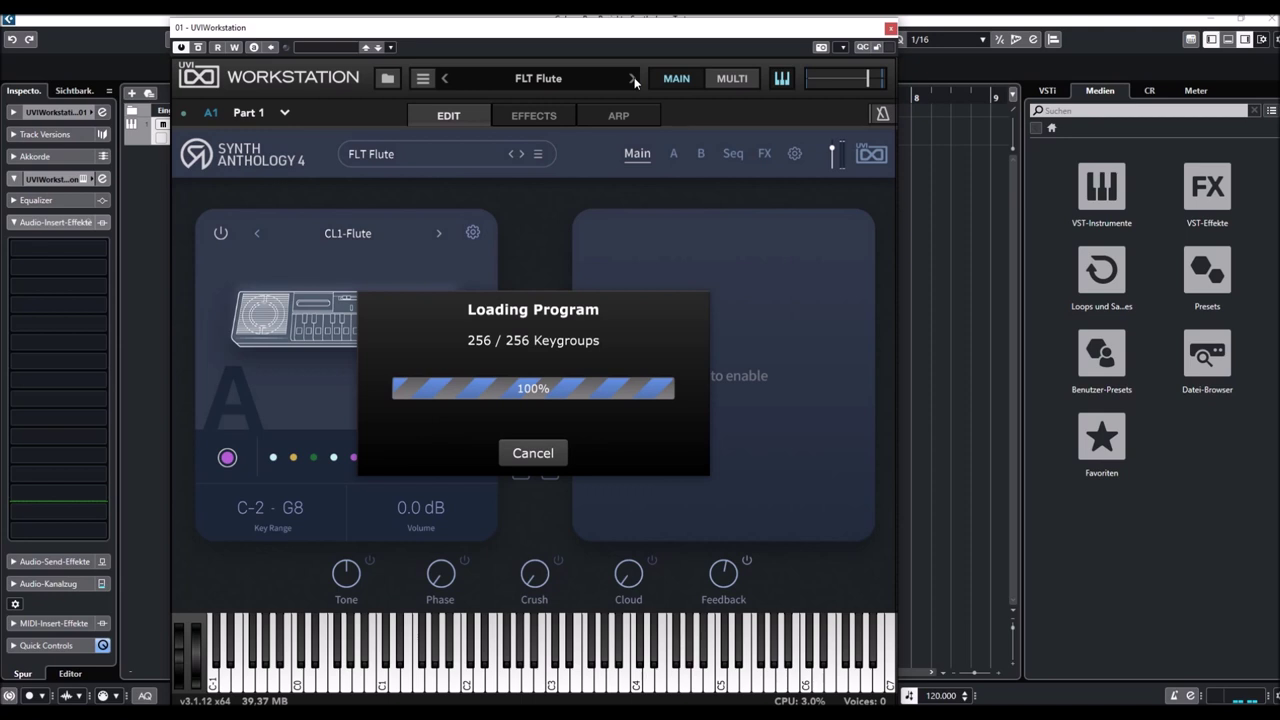
{"action": "left_click", "coordinate": [634, 80]}
{"action": "left_click_drag", "start_coordinate": [455, 680], "coordinate": [527, 683]}
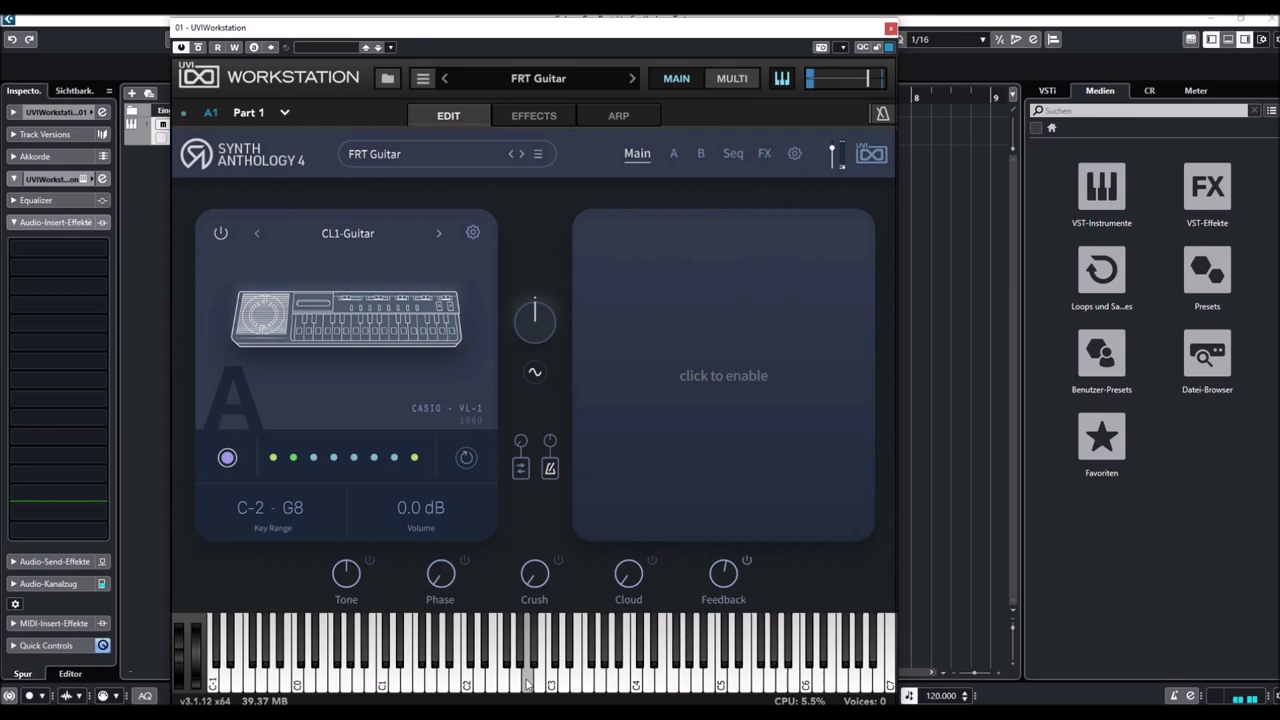
Load the BEL Cristaline preset from the CASIO - VZ-8 list
{"action": "left_click", "coordinate": [530, 83]}
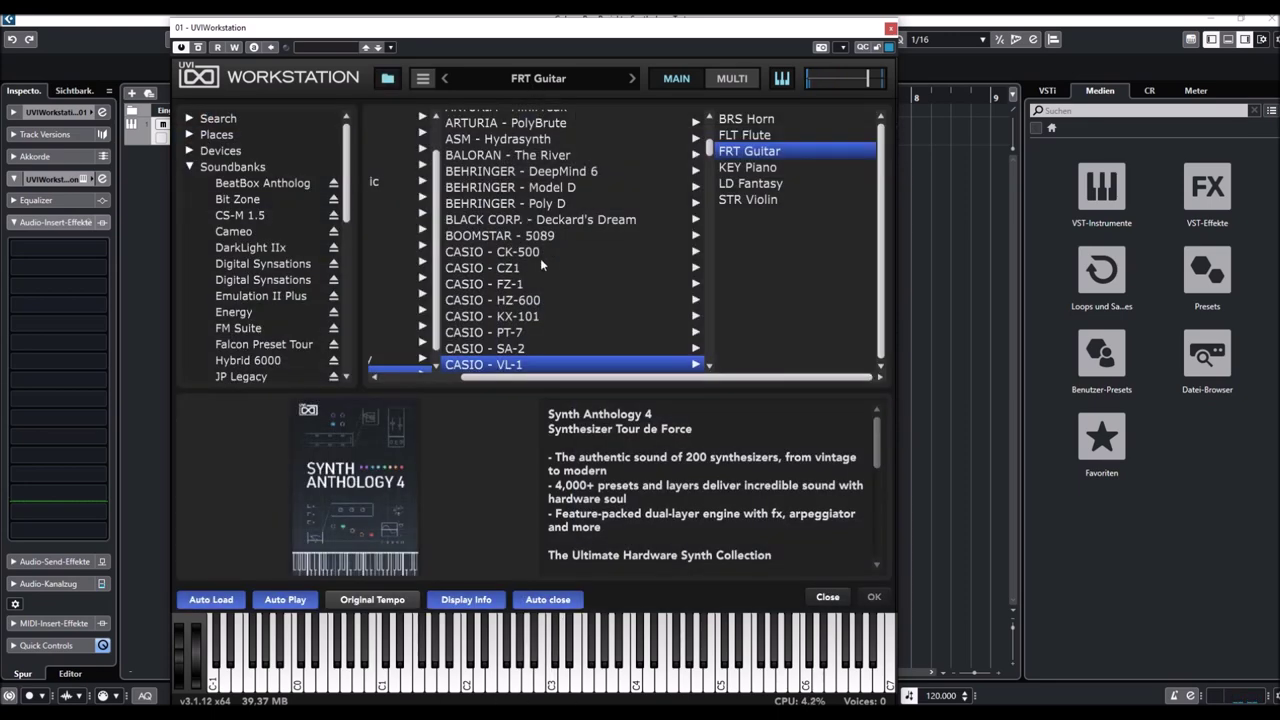
{"action": "scroll", "coordinate": [541, 264], "scroll_direction": "down", "scroll_amount": 3}
{"action": "left_click", "coordinate": [489, 240]}
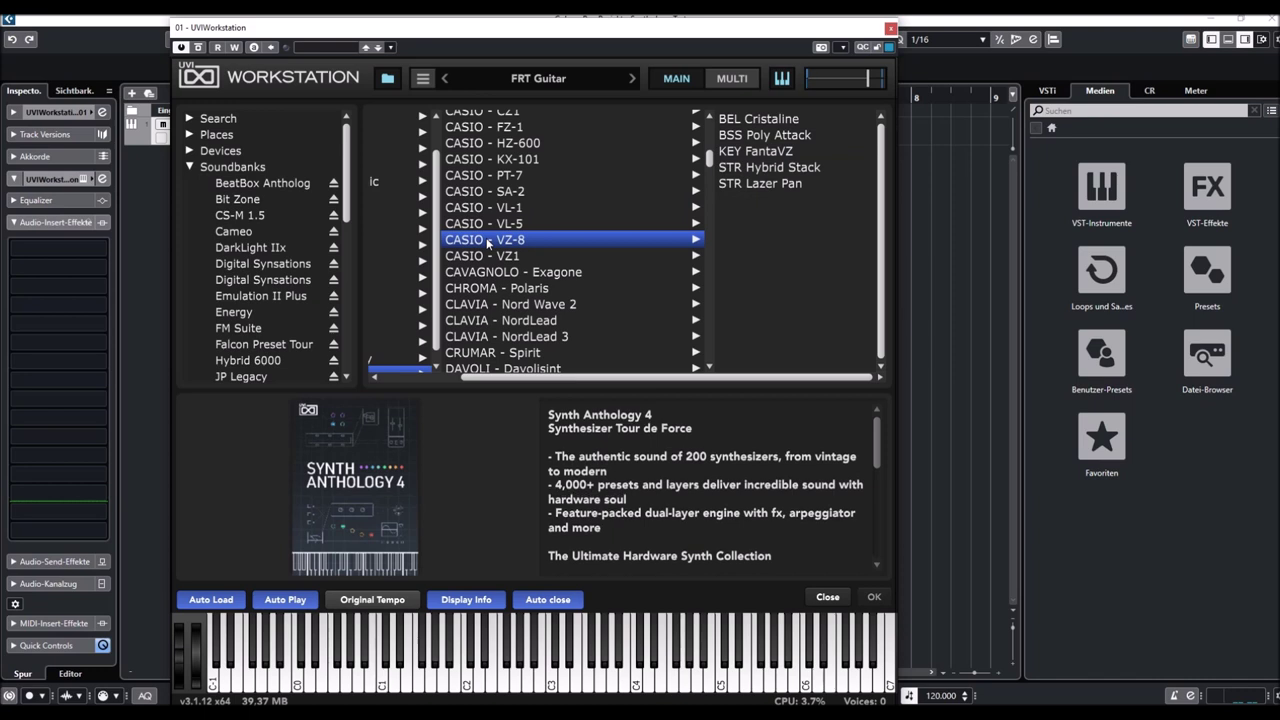
{"action": "left_click", "coordinate": [742, 122]}
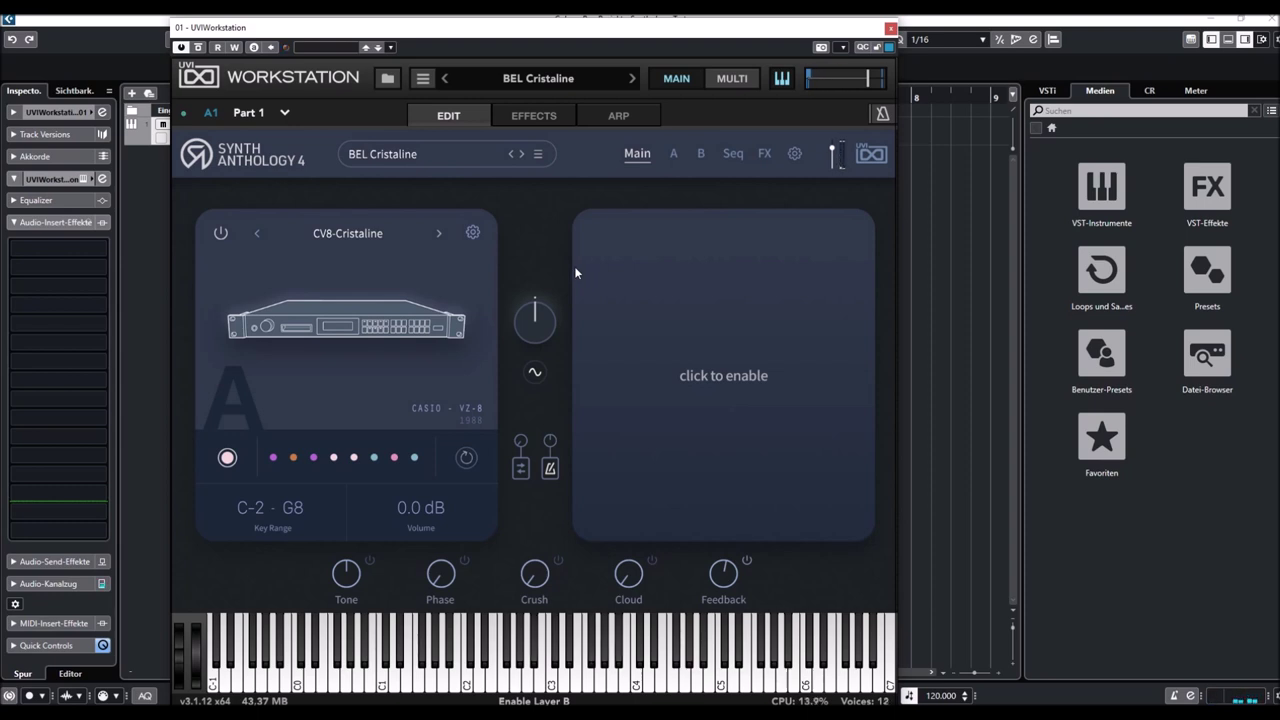
Audition the VZ-8 presets BSS Poly Attack and KEY FantaVZ, ending on STR Hybrid Stack
{"action": "left_click", "coordinate": [631, 80]}
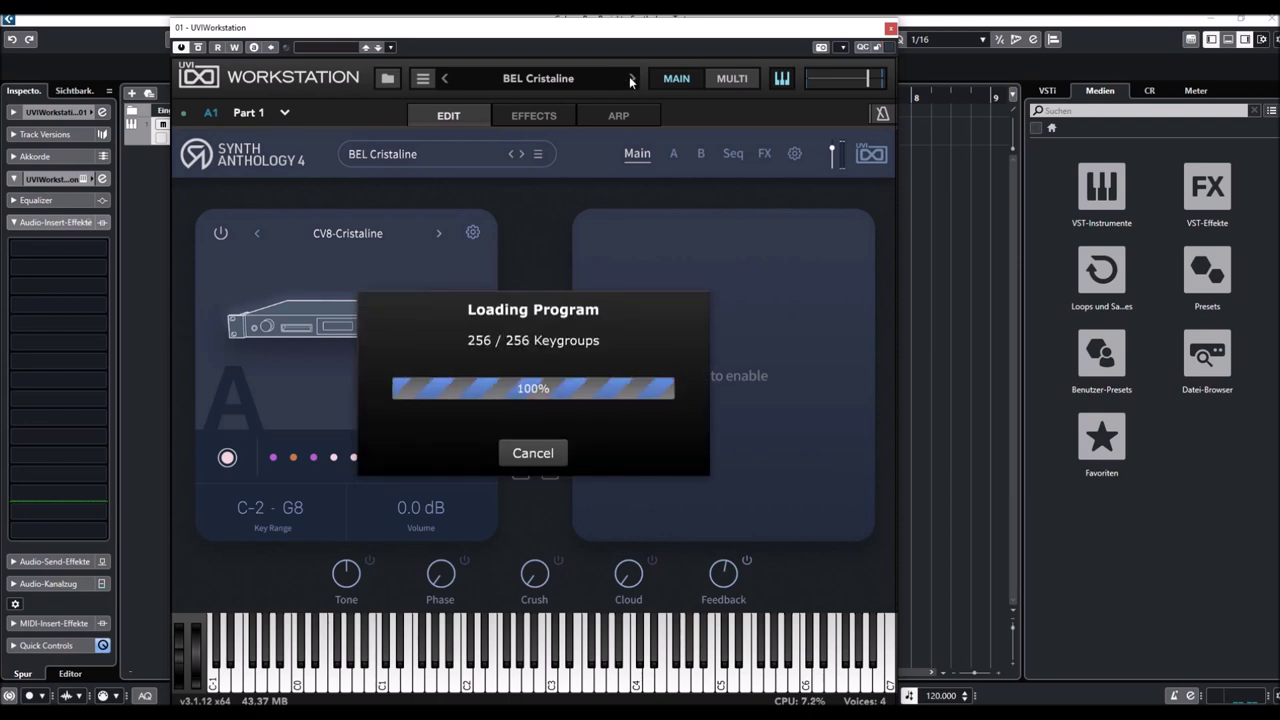
{"action": "left_click", "coordinate": [629, 81]}
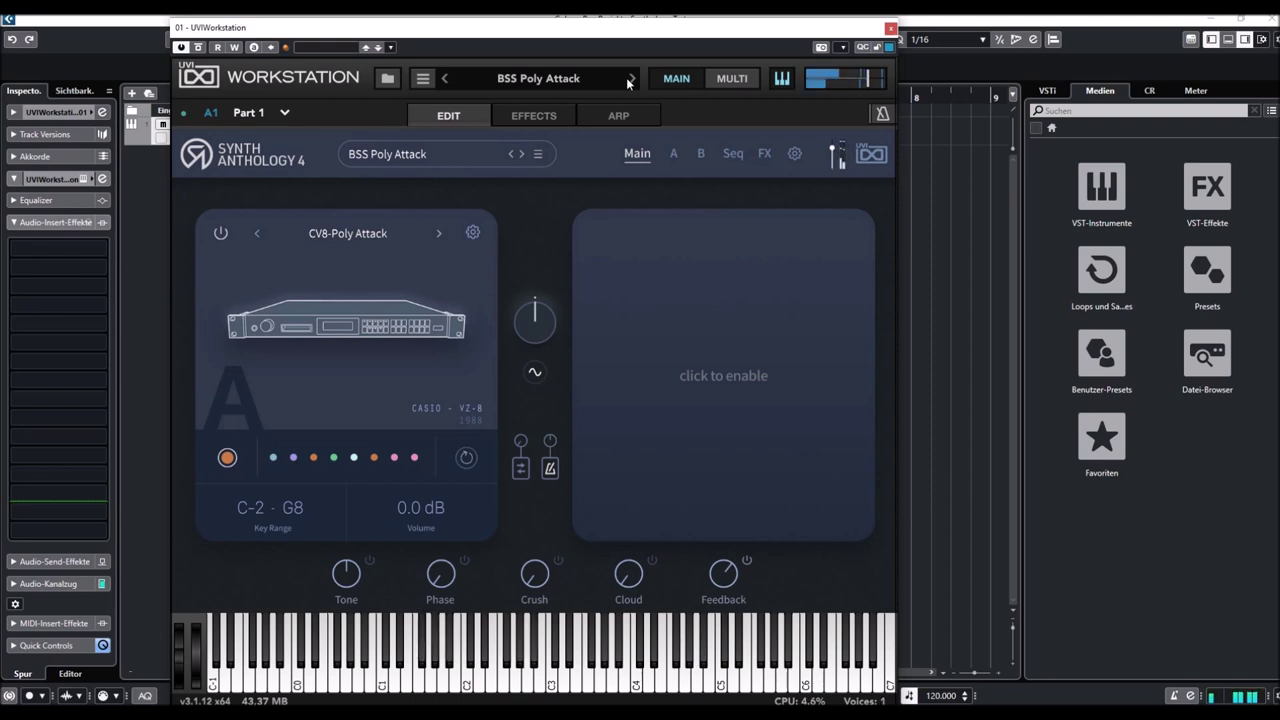
{"action": "left_click", "coordinate": [632, 79]}
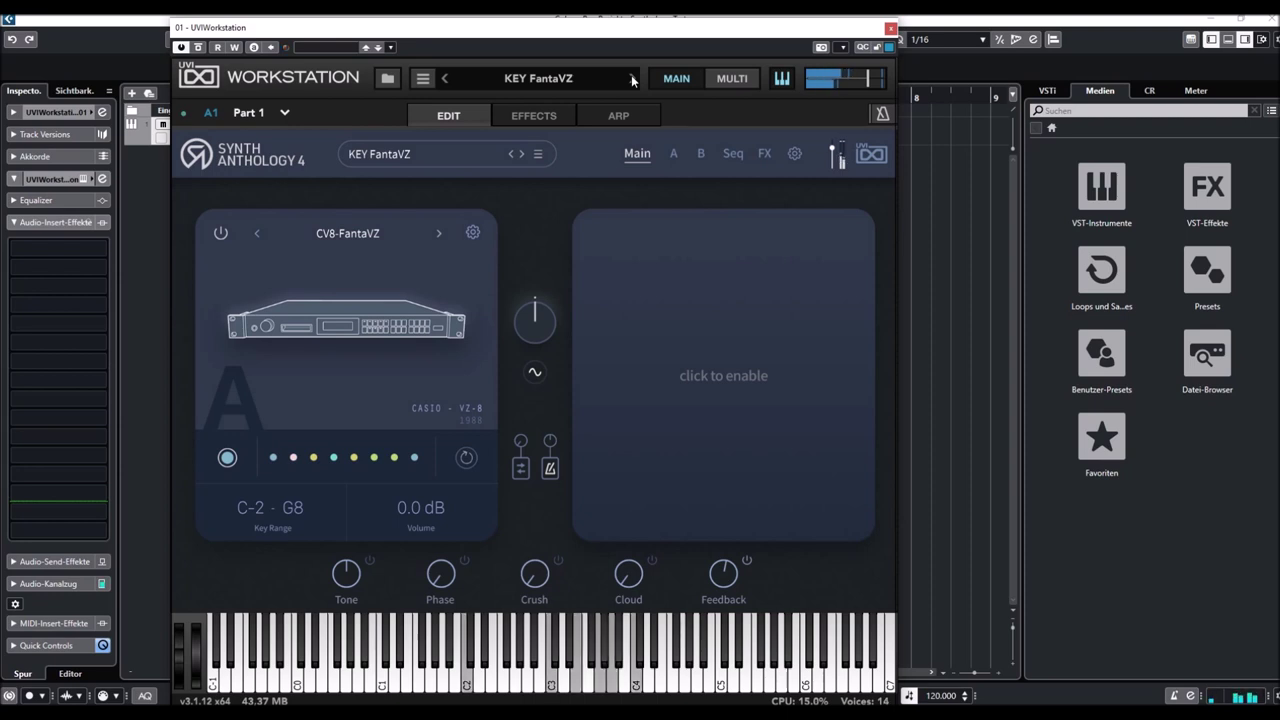
{"action": "left_click", "coordinate": [632, 78]}
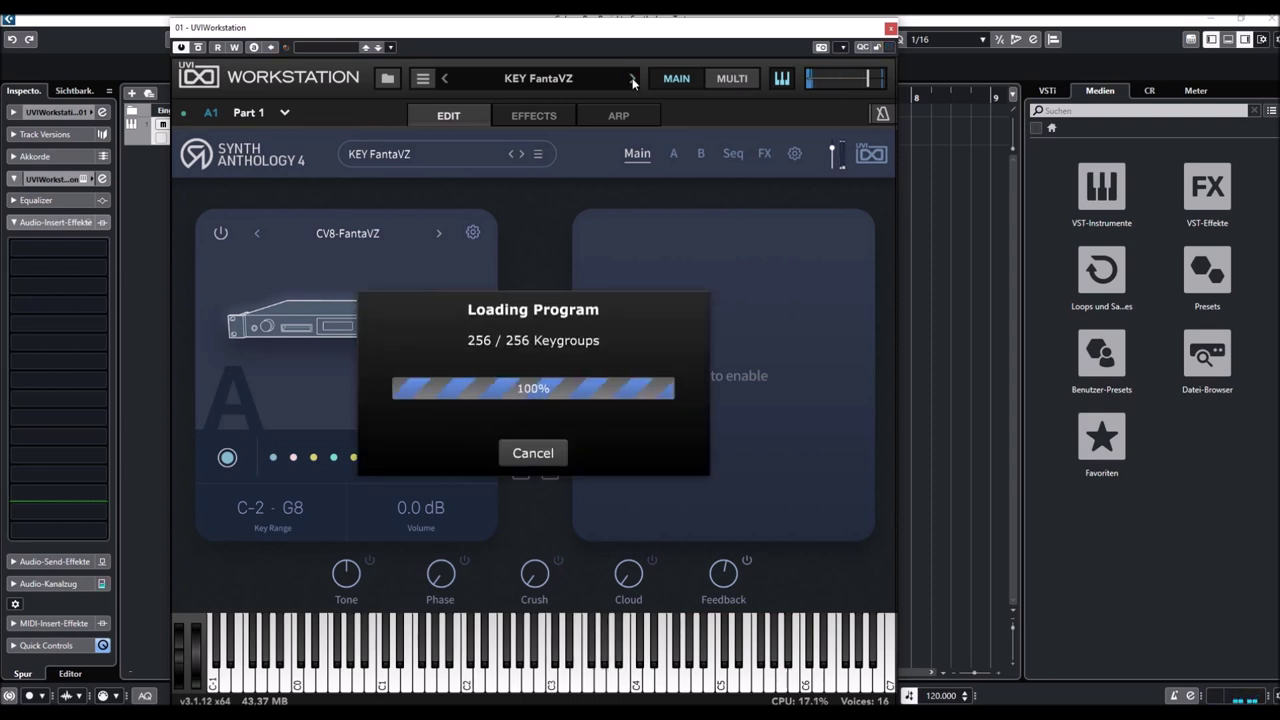
{"action": "left_click", "coordinate": [632, 78]}
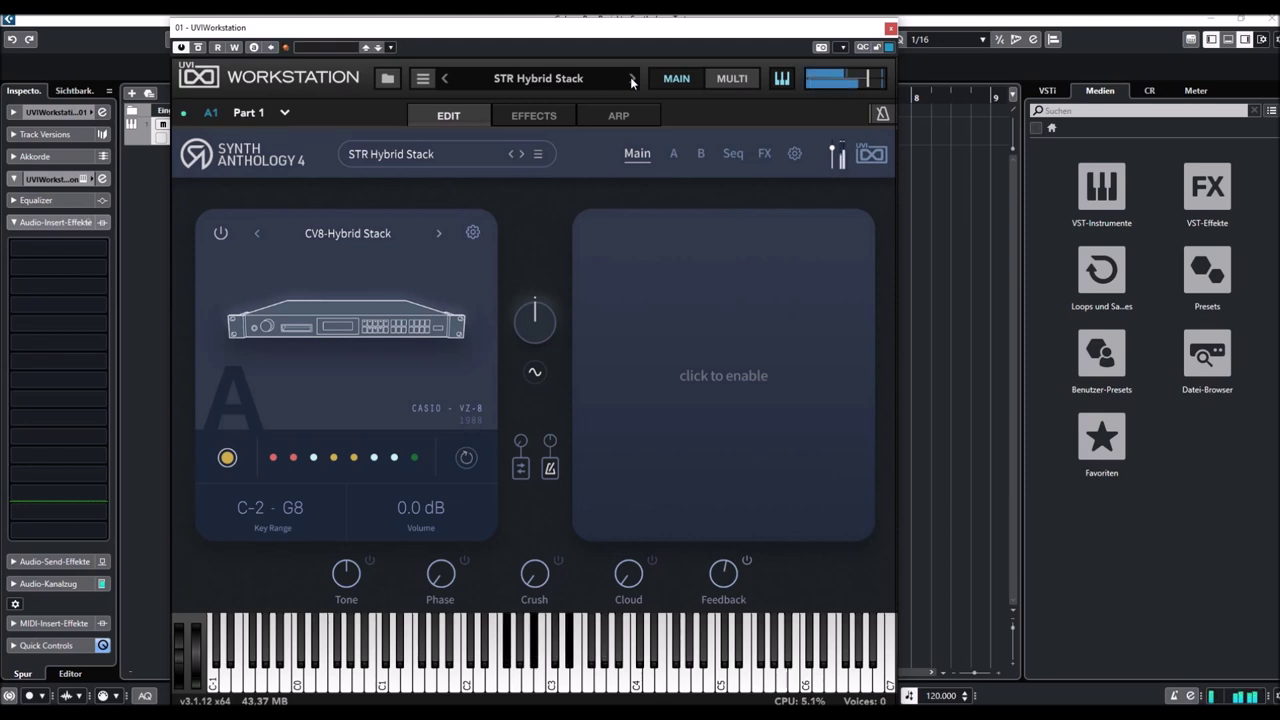
Load the FLT Flute preset from the CASIO - SA-2 list
{"action": "left_click", "coordinate": [534, 80]}
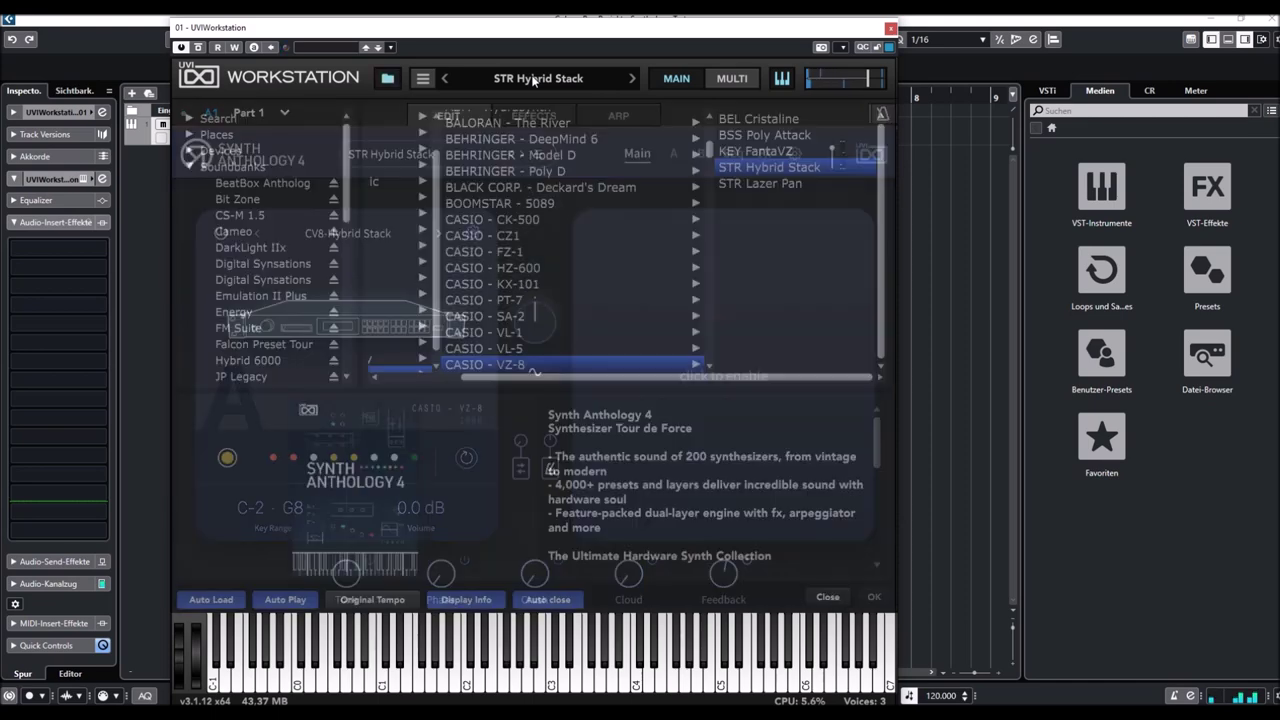
{"action": "scroll", "coordinate": [591, 237], "scroll_direction": "down", "scroll_amount": 3}
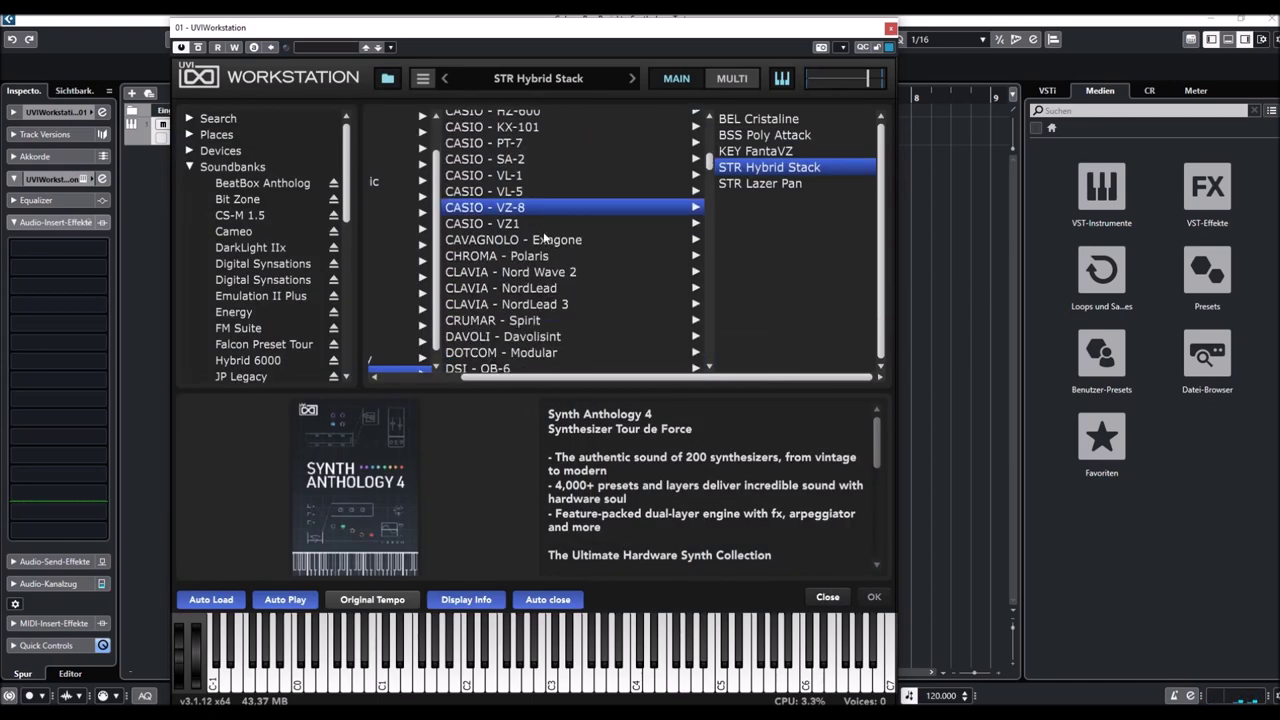
{"action": "left_click", "coordinate": [490, 161]}
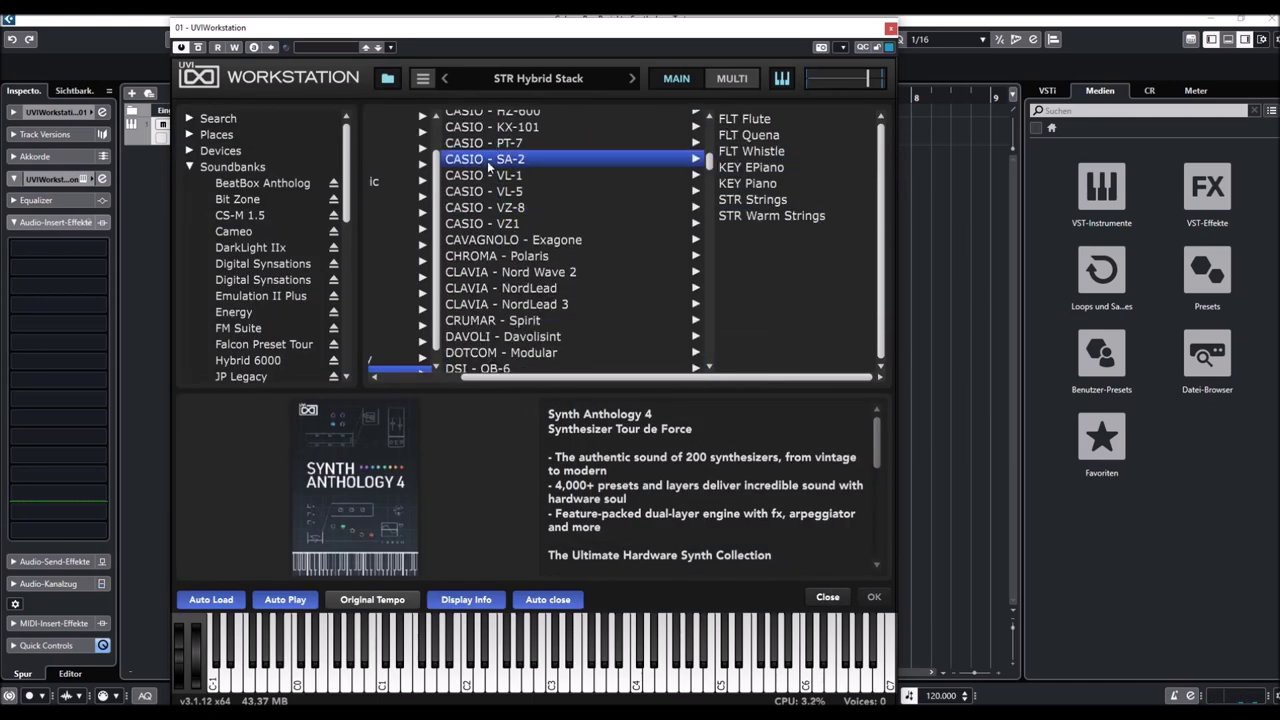
{"action": "left_click", "coordinate": [743, 120]}
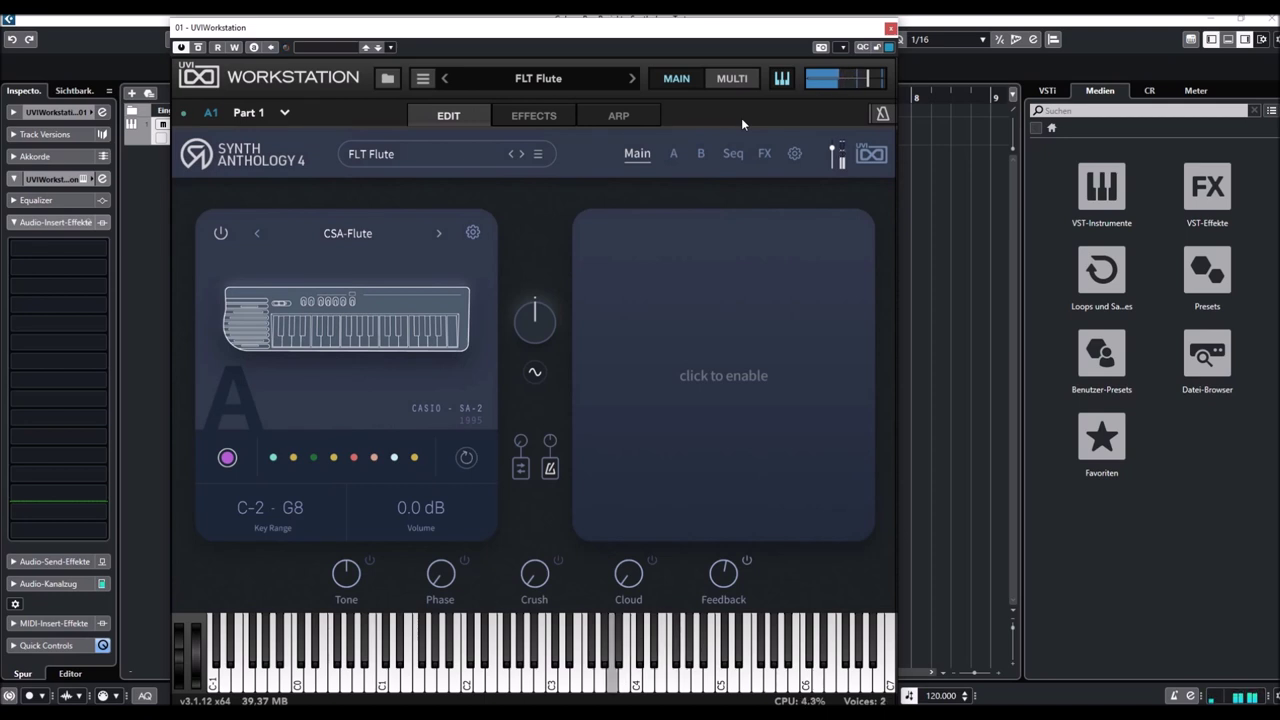
Audition the SA-2 presets FLT Quena and FLT Whistle, ending on KEY EPiano
{"action": "left_click", "coordinate": [631, 79]}
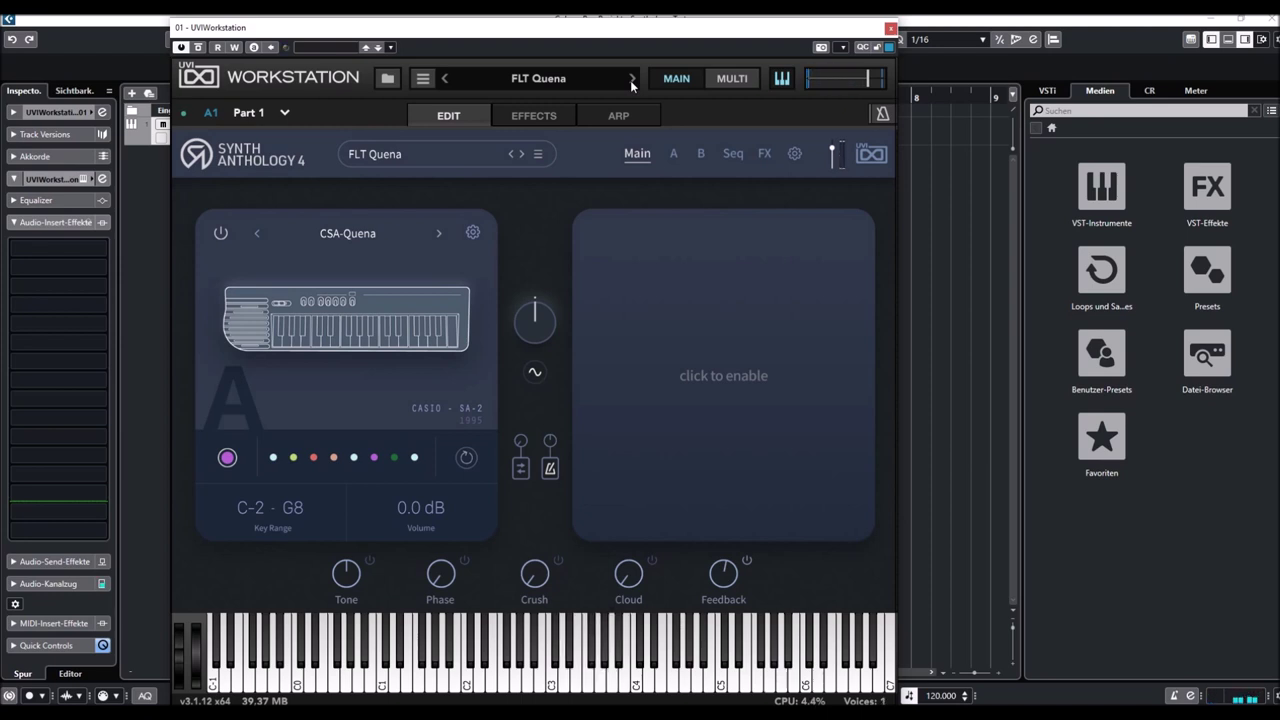
{"action": "left_click", "coordinate": [631, 80]}
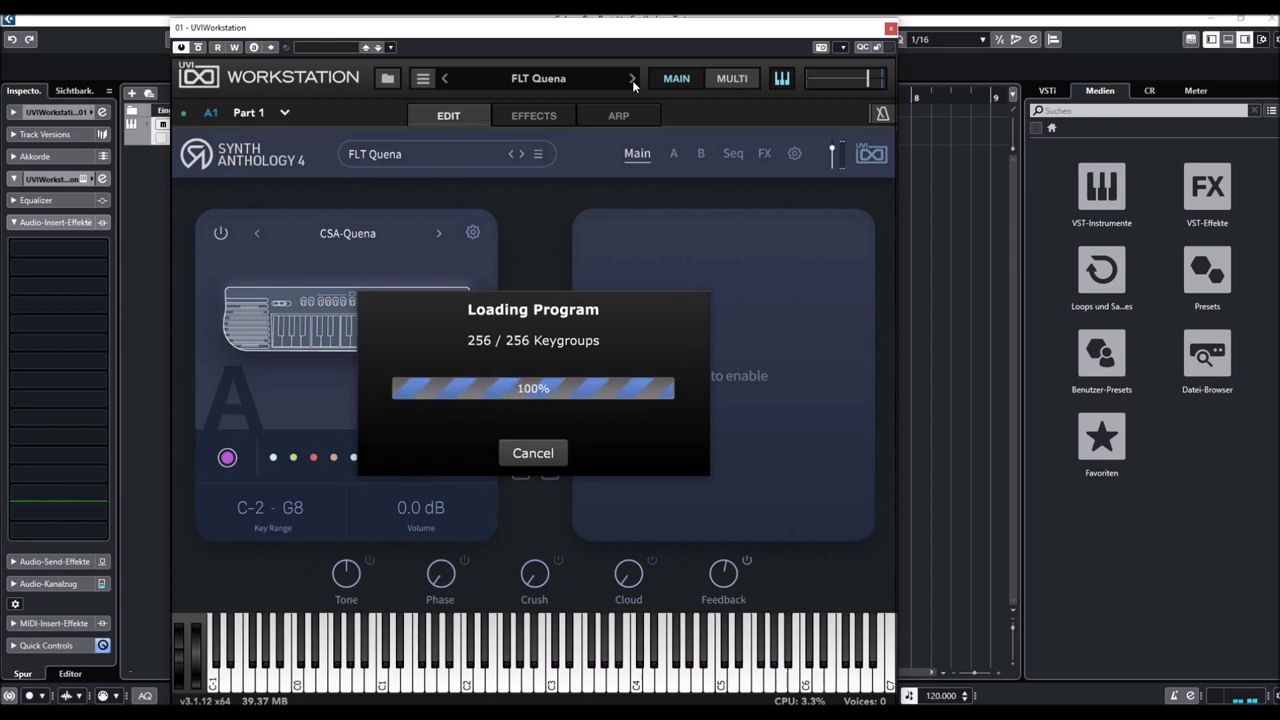
{"action": "left_click", "coordinate": [631, 80]}
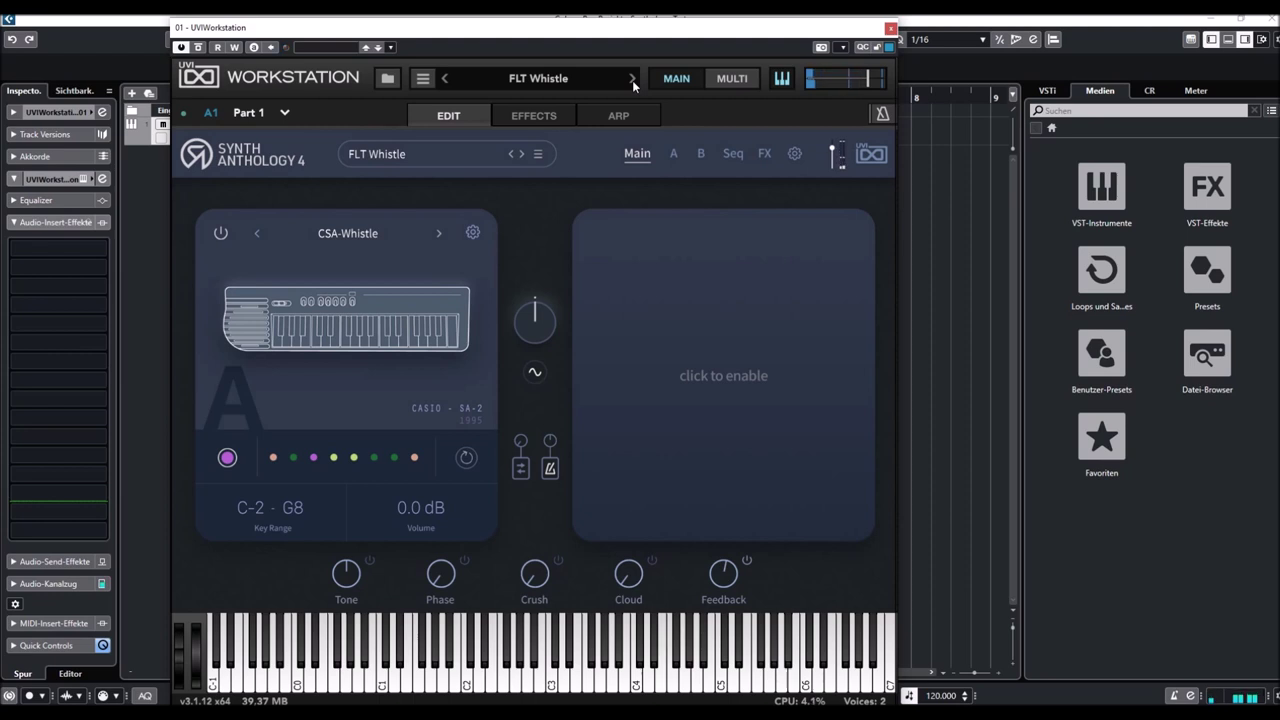
{"action": "left_click", "coordinate": [632, 80]}
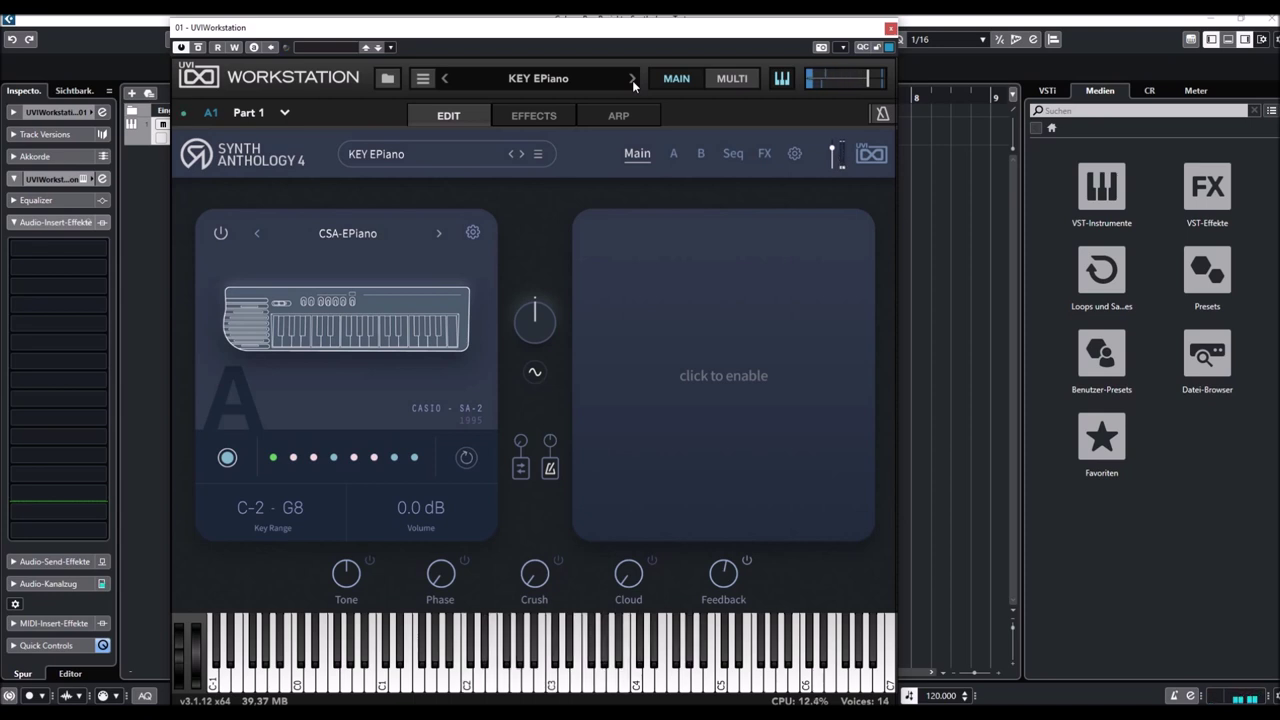
Advance to the SA-2 preset KEY Piano and add the Cloud and Phase effects to its sound
{"action": "left_click", "coordinate": [632, 79]}
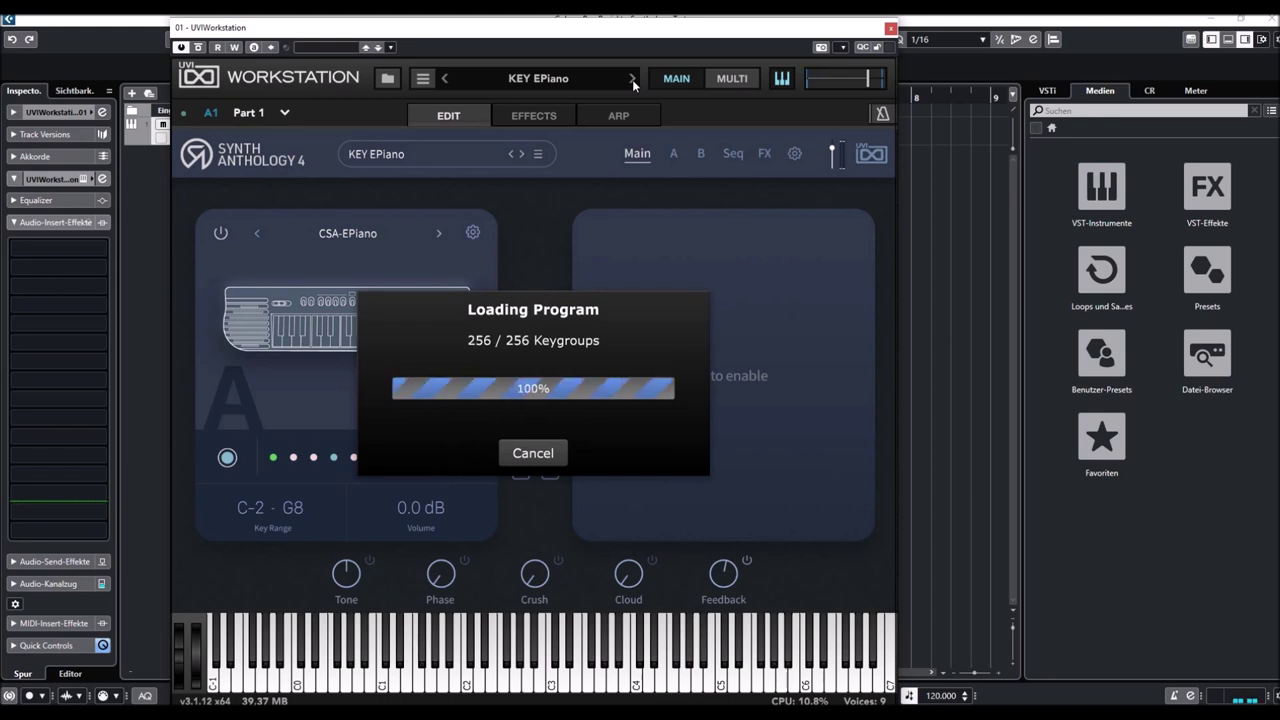
{"action": "left_click", "coordinate": [632, 80]}
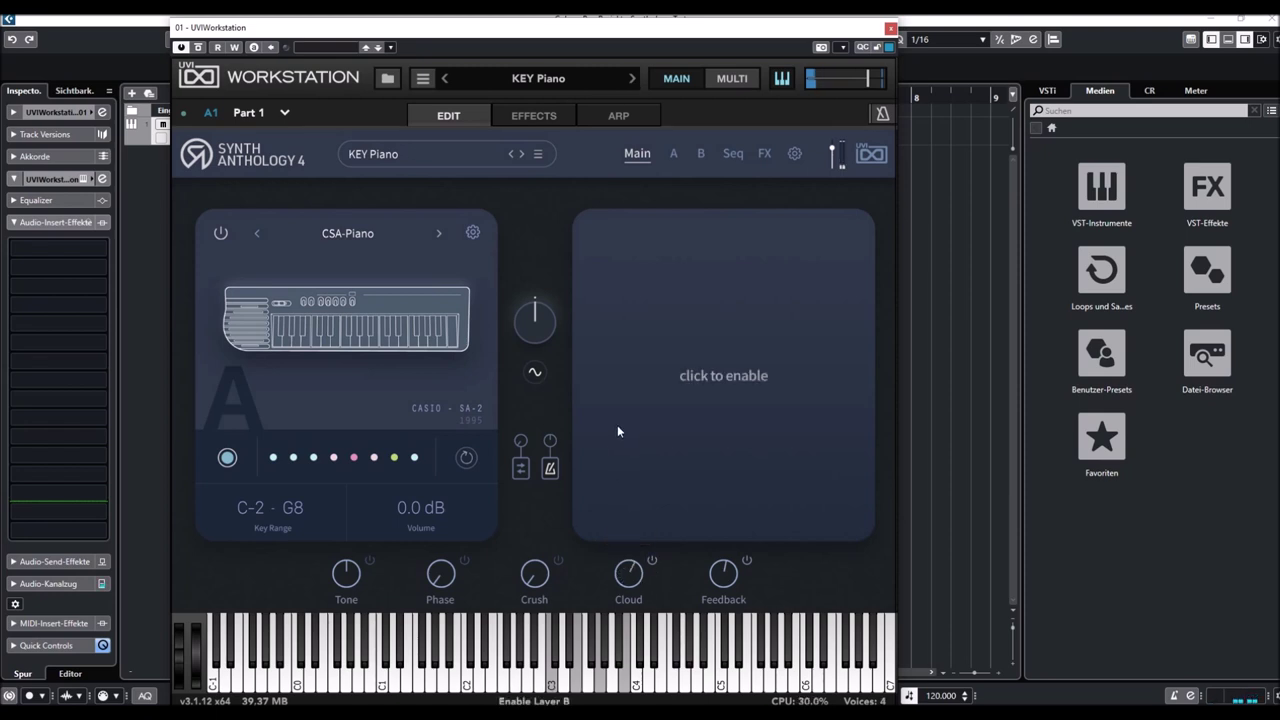
{"action": "left_click_drag", "start_coordinate": [468, 568], "coordinate": [437, 507]}
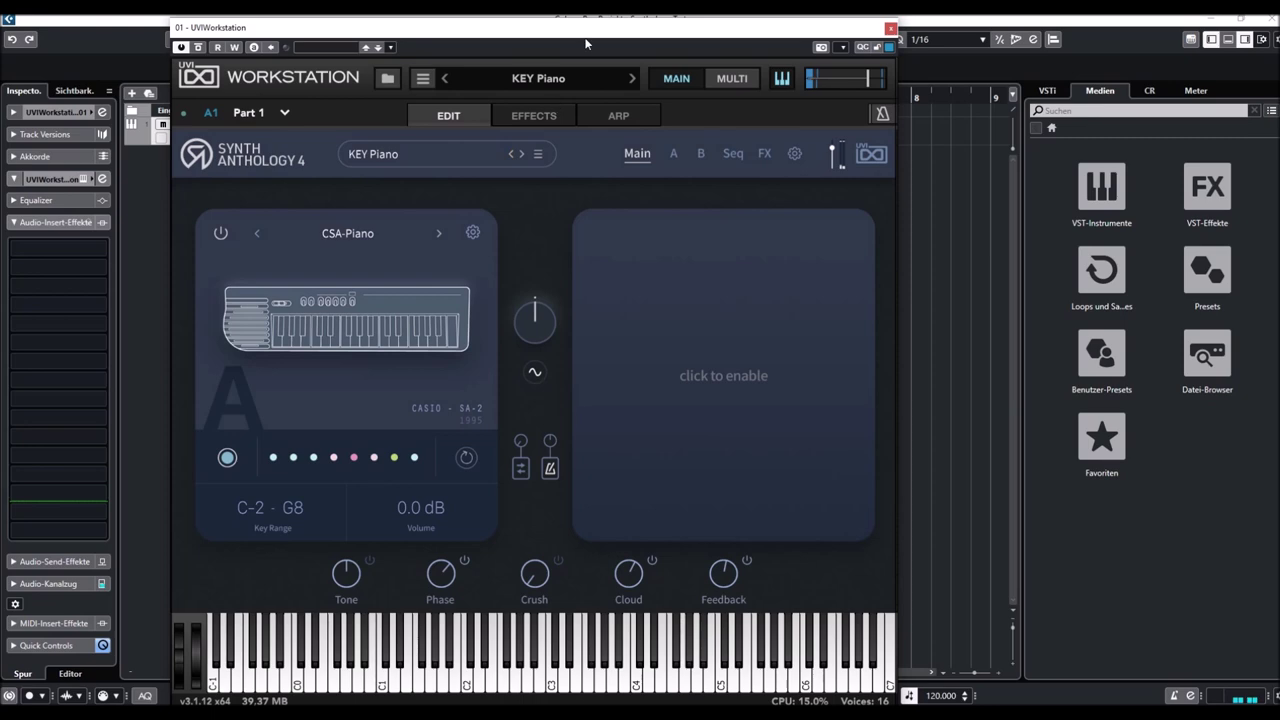
Load the BEL Bottle Phase preset from the CASIO - VZ1 list
{"action": "left_click", "coordinate": [530, 80]}
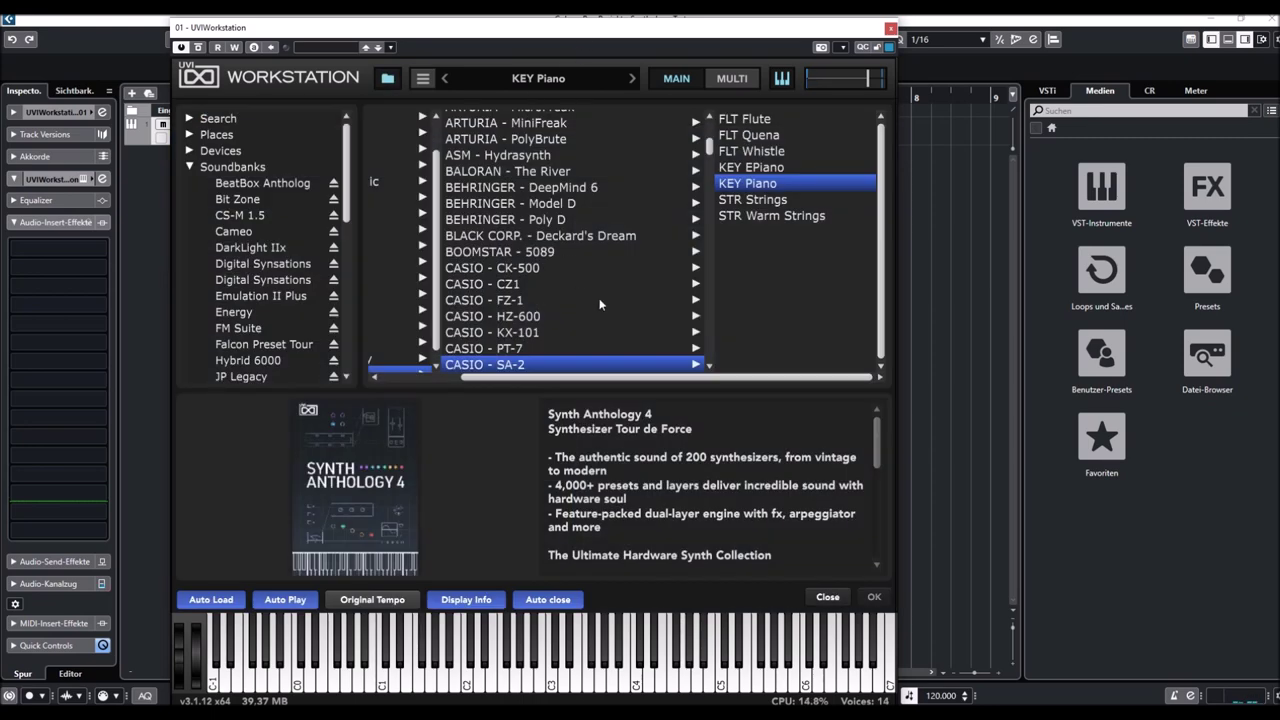
{"action": "scroll", "coordinate": [583, 285], "scroll_direction": "down", "scroll_amount": 3}
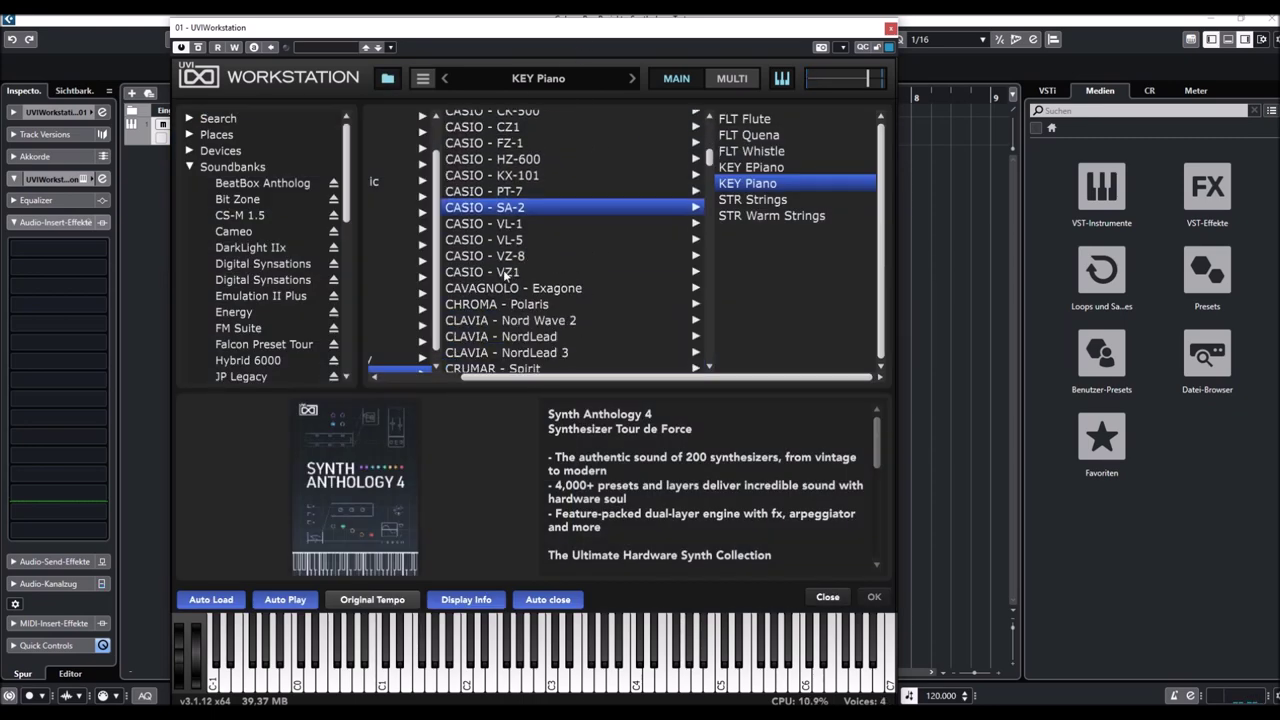
{"action": "left_click", "coordinate": [506, 274]}
{"action": "left_click", "coordinate": [767, 122]}
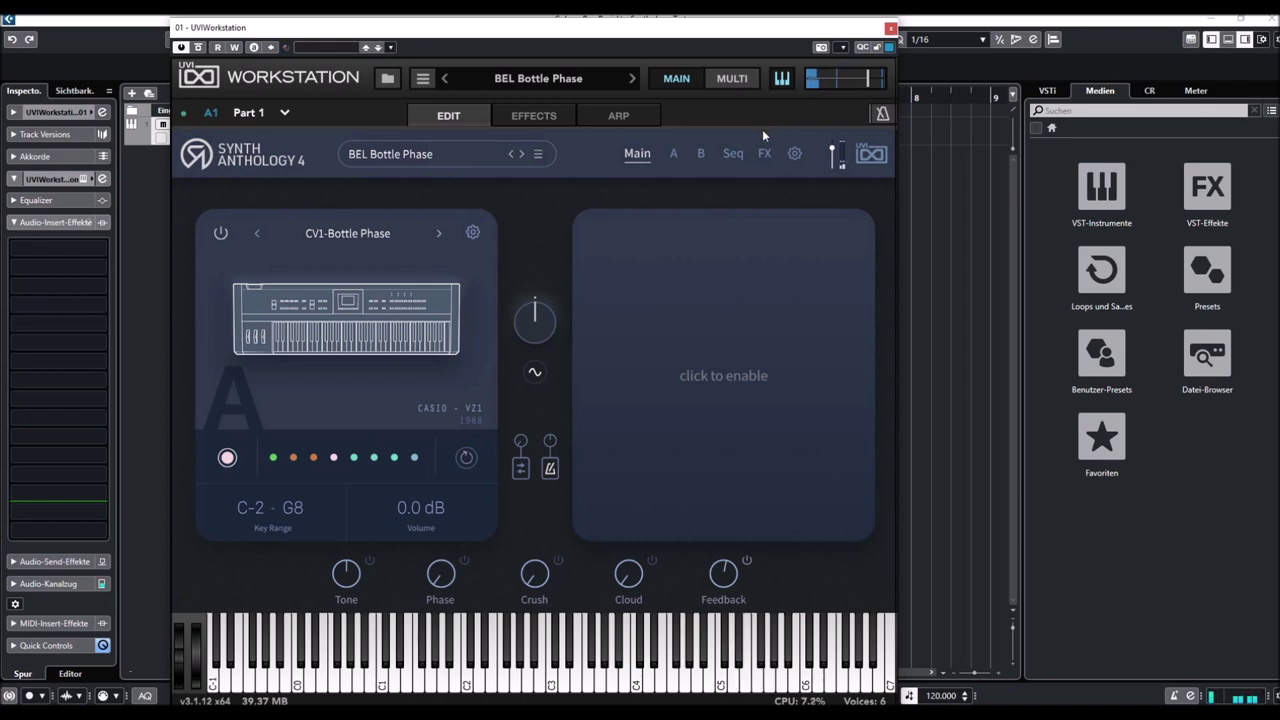
Enable the Cloud, Crush and Phase effects on BEL Bottle Phase and raise the Feedback amount
{"action": "left_click", "coordinate": [652, 560]}
{"action": "left_click", "coordinate": [558, 560]}
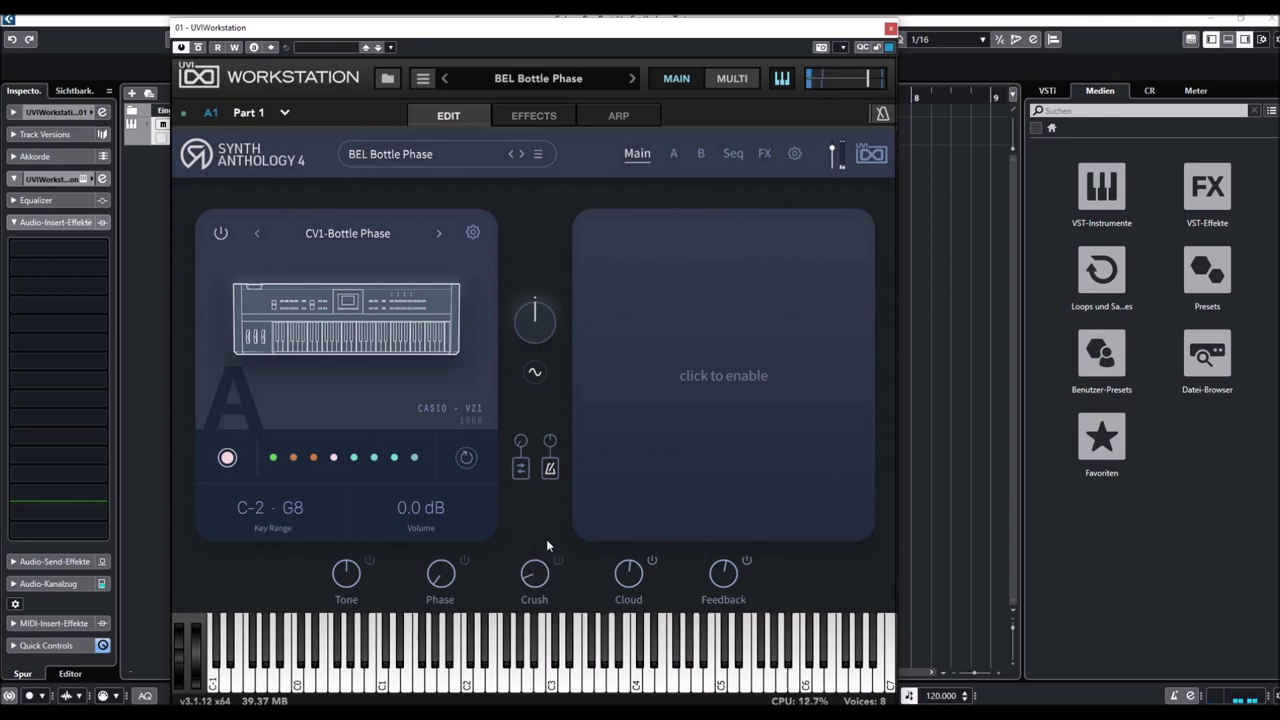
{"action": "left_click", "coordinate": [464, 560]}
{"action": "left_click_drag", "start_coordinate": [727, 580], "coordinate": [730, 537]}
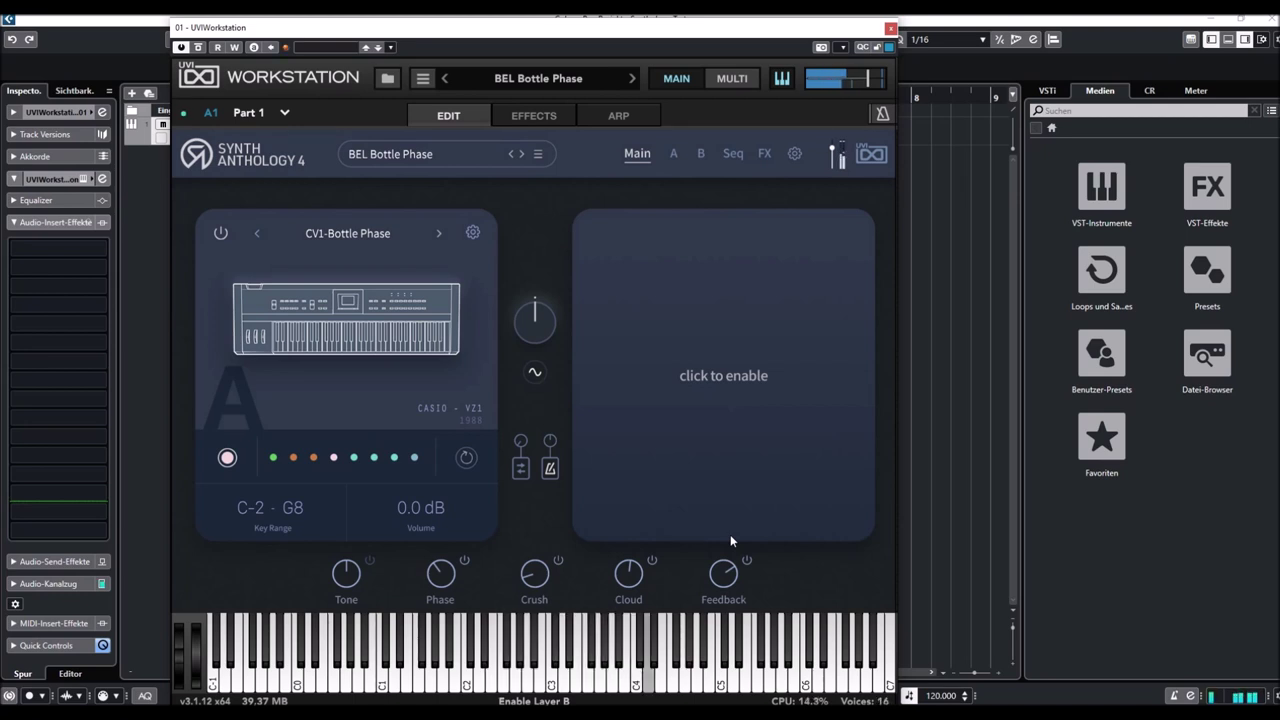
Load the BEL Happy VZ Bell preset from the CASIO - VZ1 list
{"action": "left_click", "coordinate": [512, 82]}
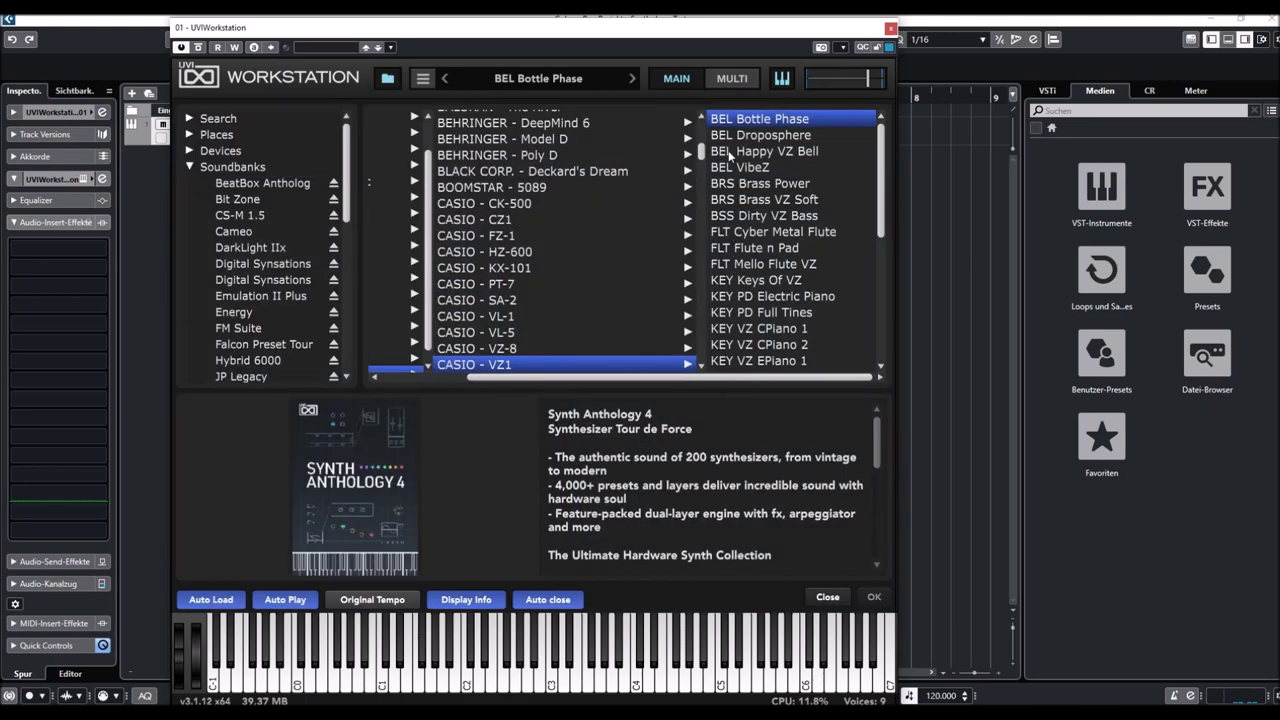
{"action": "left_click", "coordinate": [731, 151]}
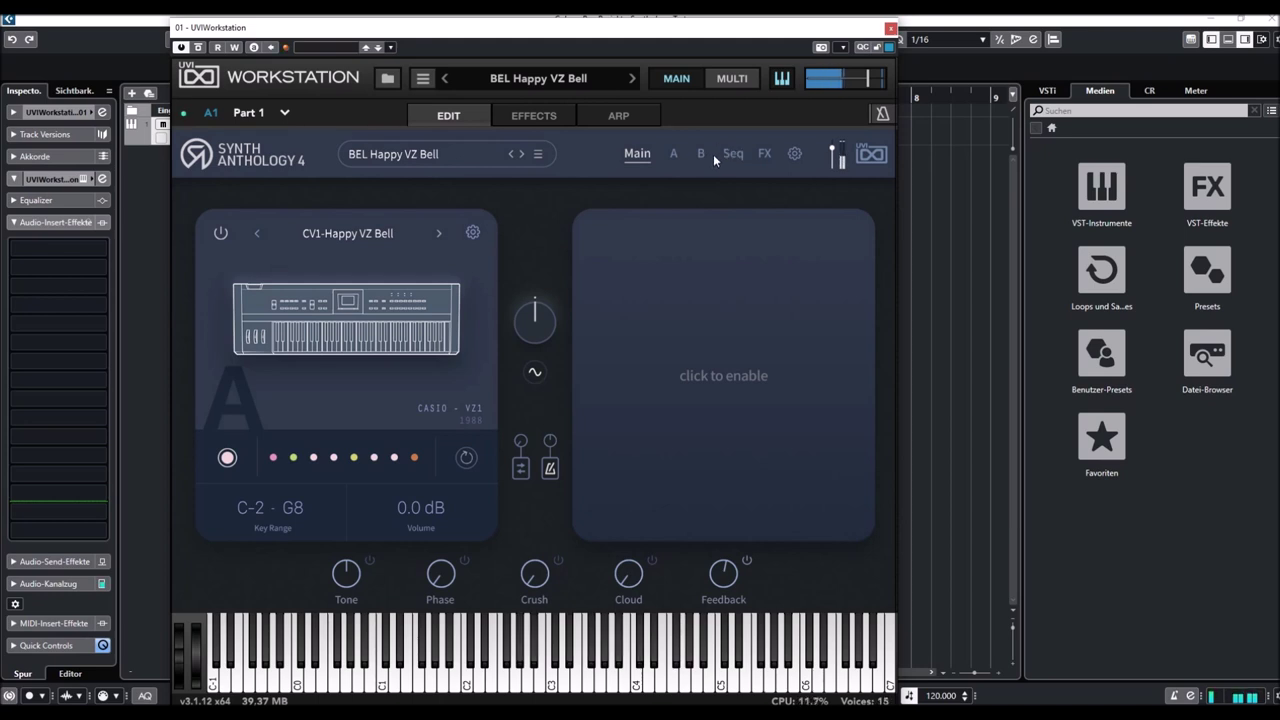
Advance through the CASIO - VZ1 presets to BEL VibeZ and on to BRS Brass Power
{"action": "left_click", "coordinate": [633, 79]}
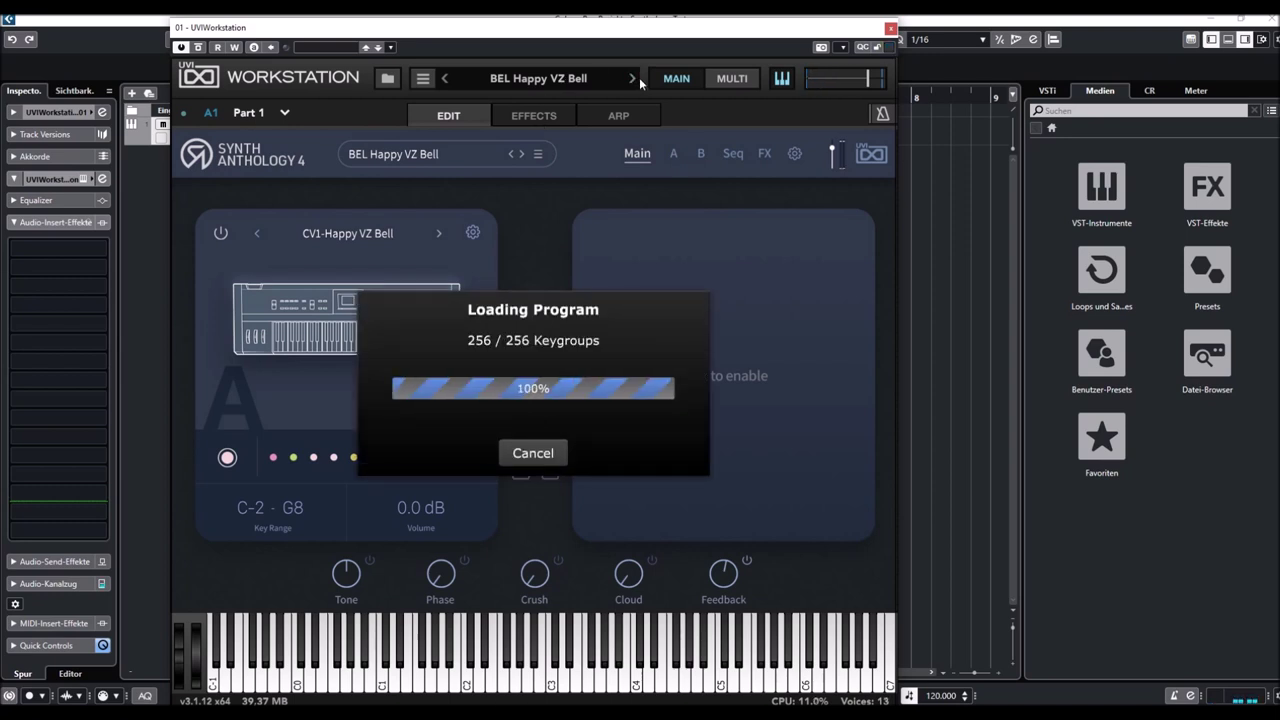
{"action": "left_click", "coordinate": [639, 78]}
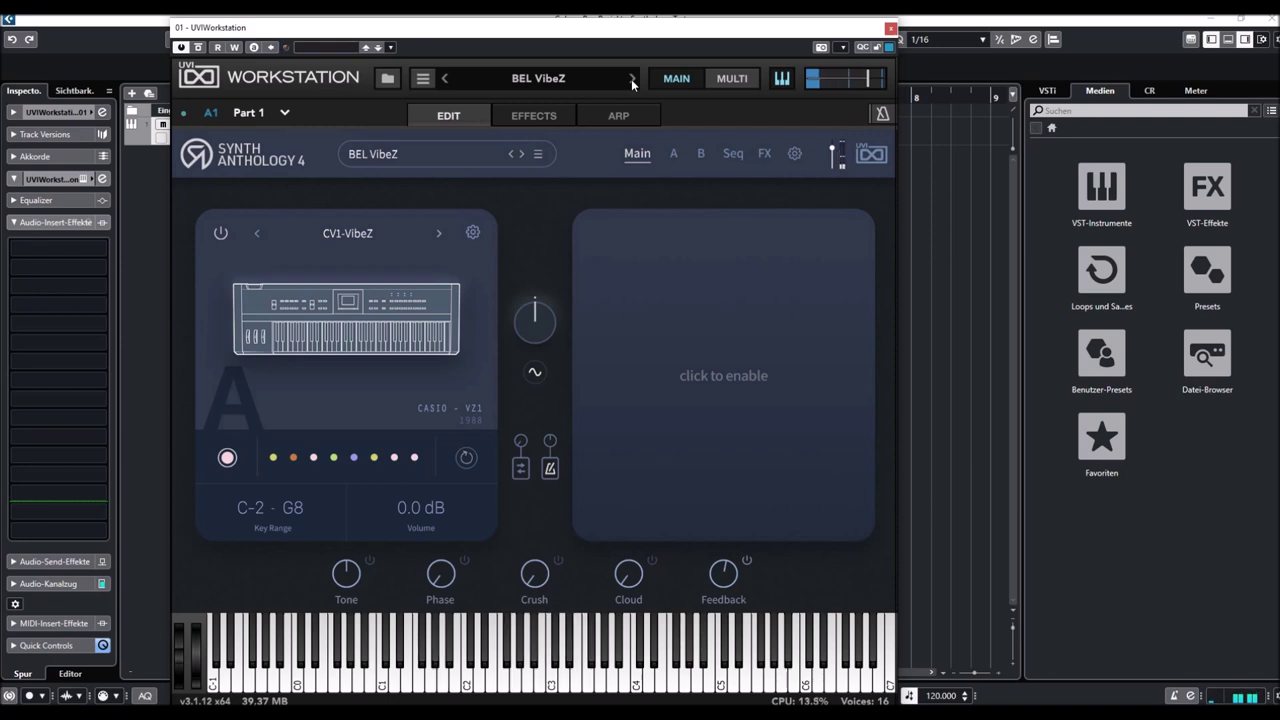
{"action": "left_click", "coordinate": [631, 78]}
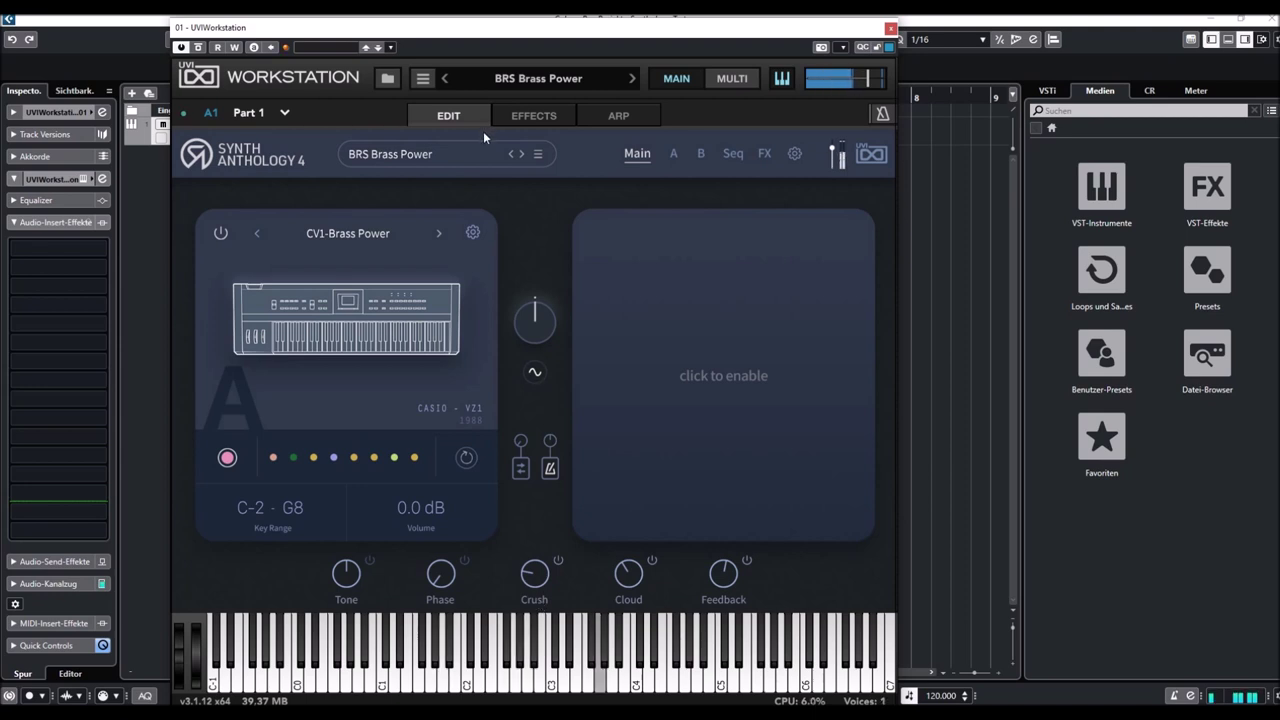
Advance to the BRS Brass VZ Soft preset and add the Cloud effect to its sound
{"action": "left_click", "coordinate": [631, 78]}
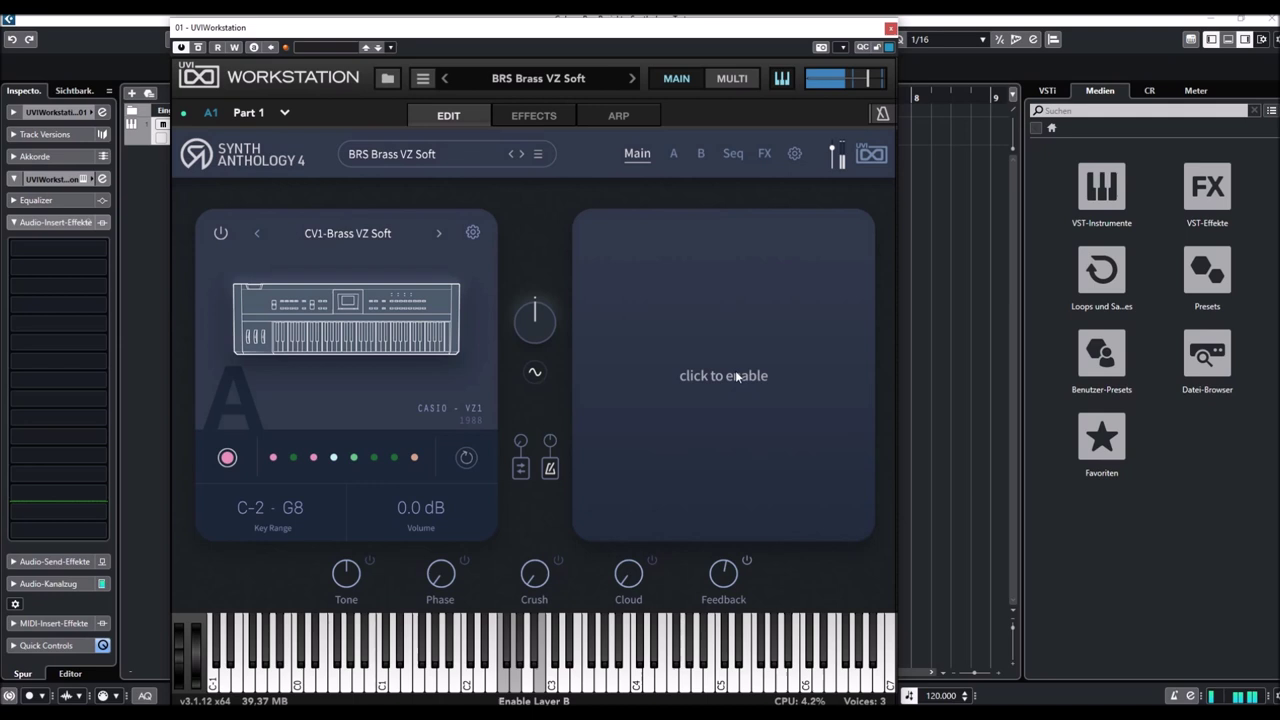
{"action": "mouse_move", "coordinate": [637, 566]}
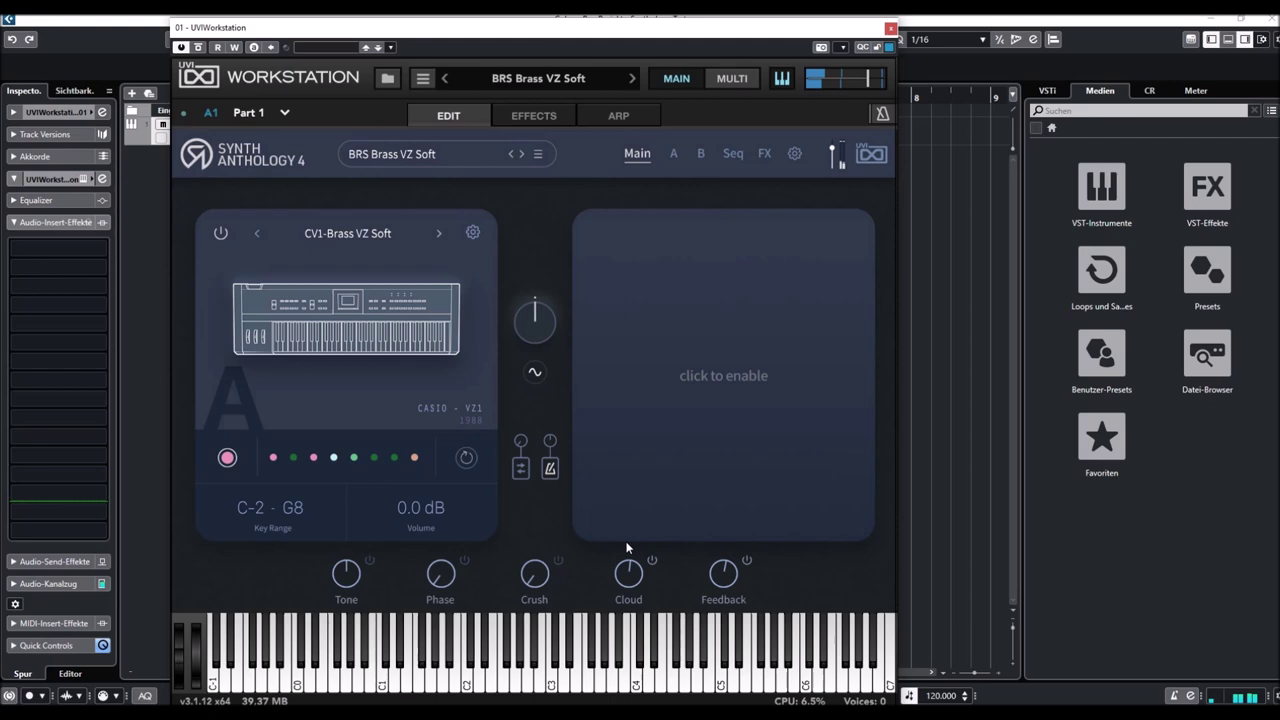
Load the FLT Cyber Metal Flute preset from the CASIO - VZ1 list
{"action": "left_click", "coordinate": [541, 83]}
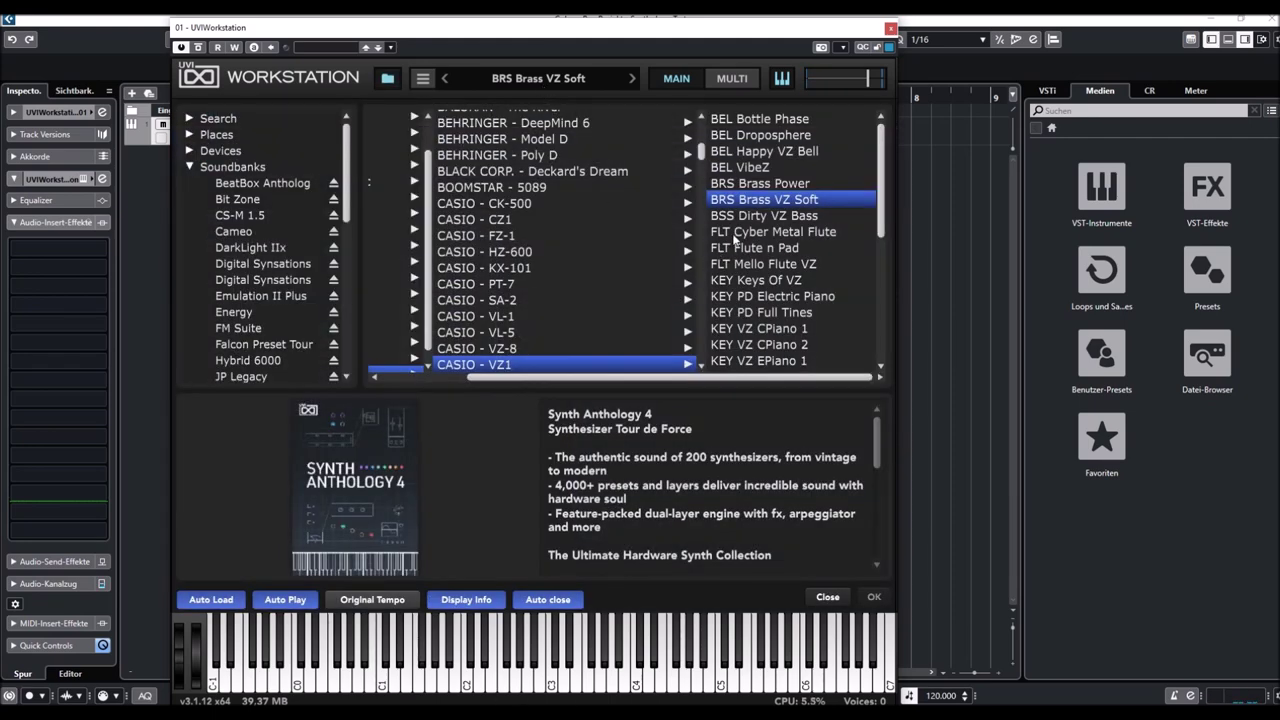
{"action": "left_click", "coordinate": [740, 232]}
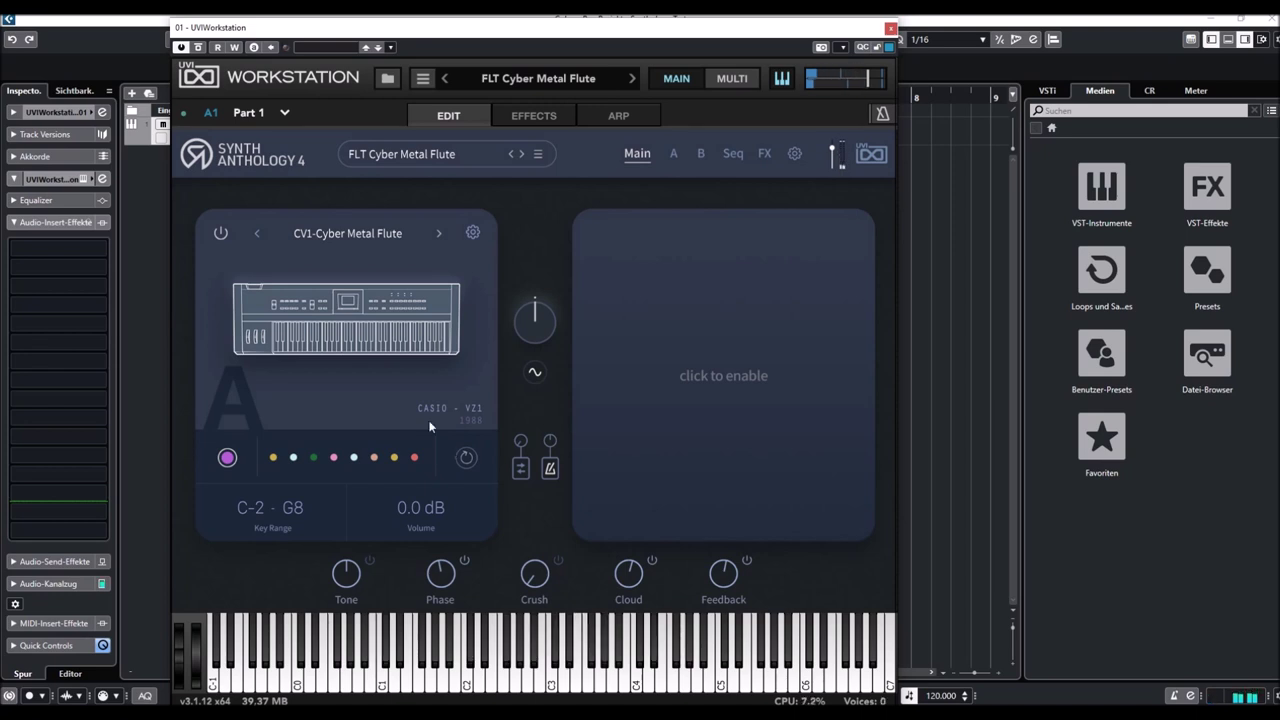
Load PAD Darkest Pad from the CASIO - VZ1 list and advance to the PAD Fantastic VZ preset
{"action": "left_click", "coordinate": [526, 80]}
{"action": "scroll", "coordinate": [762, 318], "scroll_direction": "down", "scroll_amount": 8}
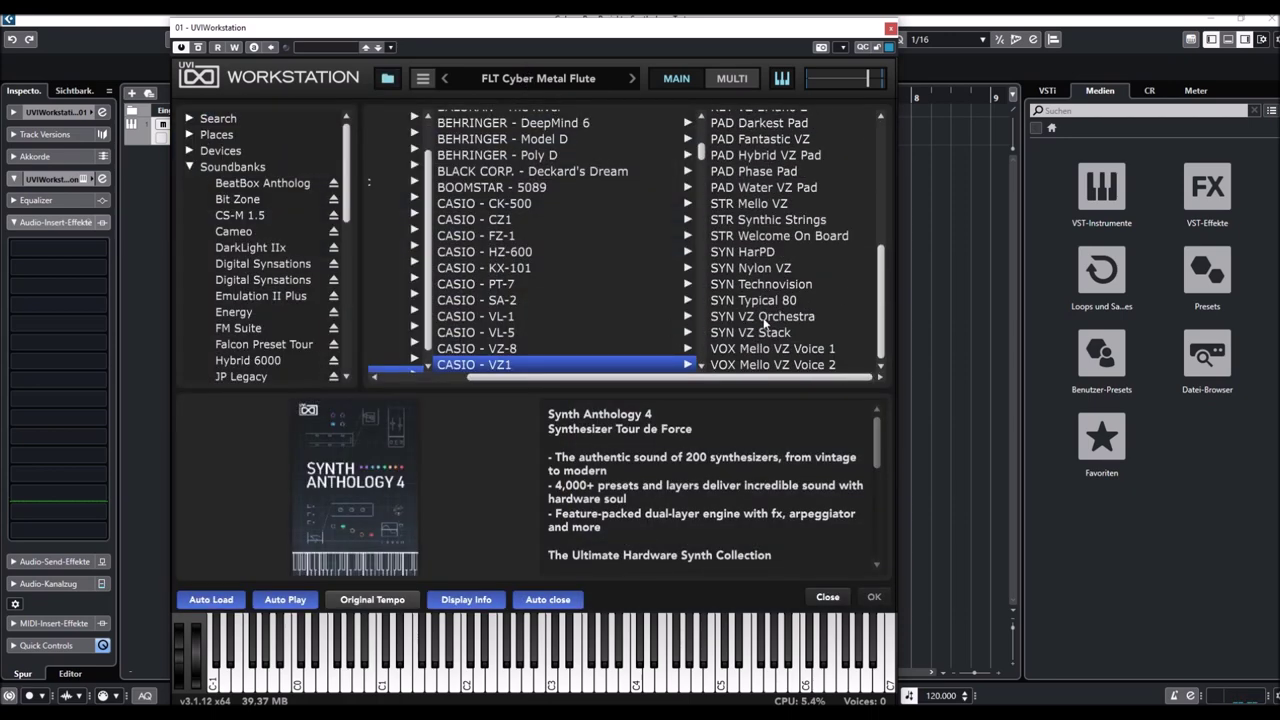
{"action": "left_click", "coordinate": [746, 125]}
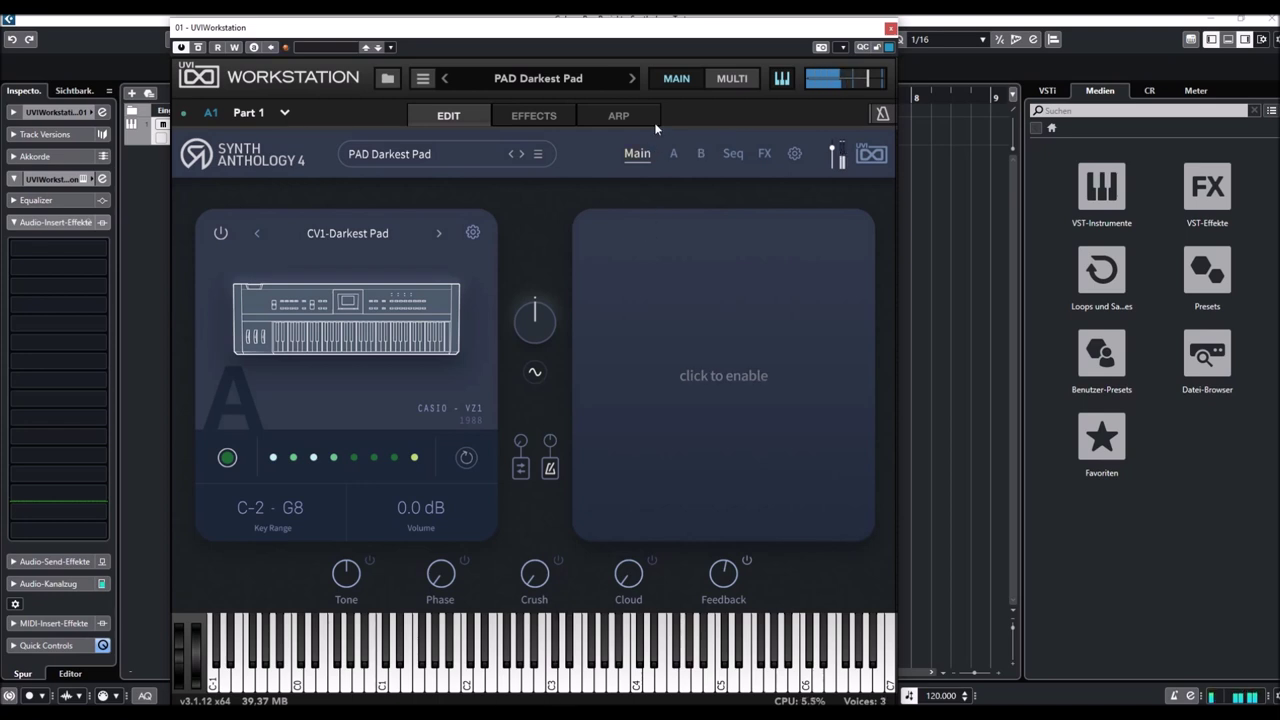
{"action": "left_click", "coordinate": [632, 78]}
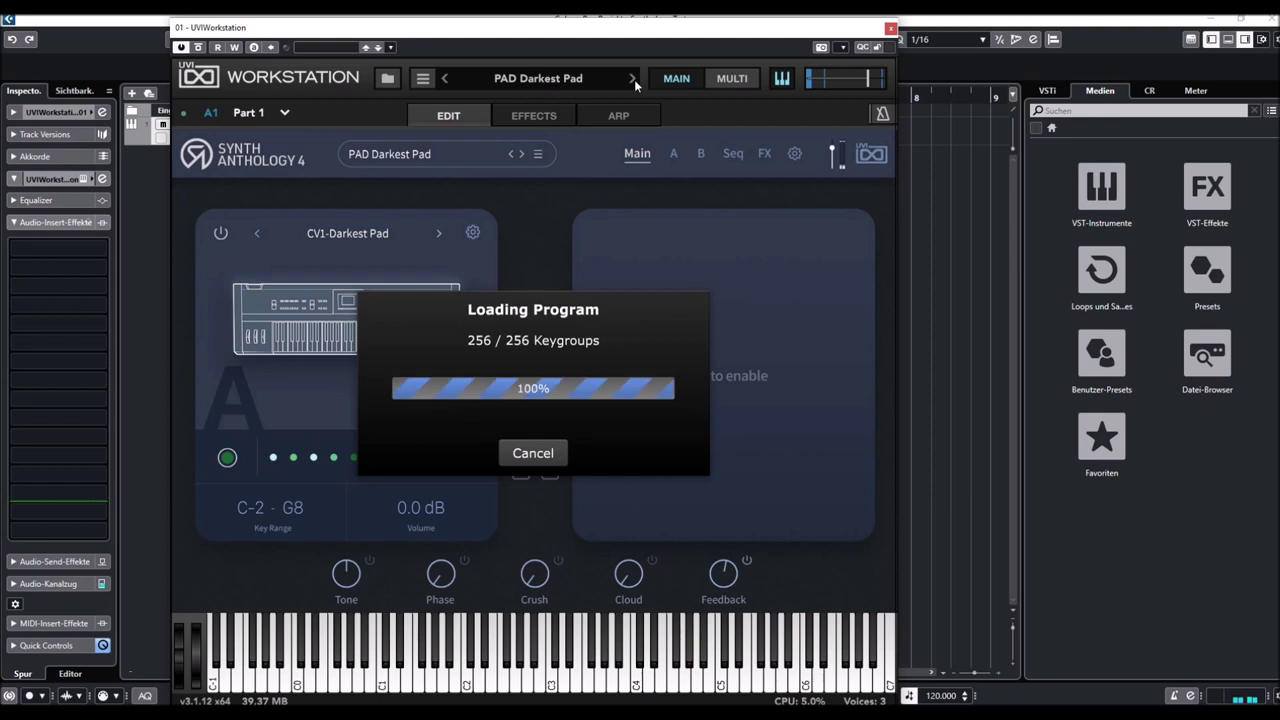
{"action": "left_click", "coordinate": [632, 78]}
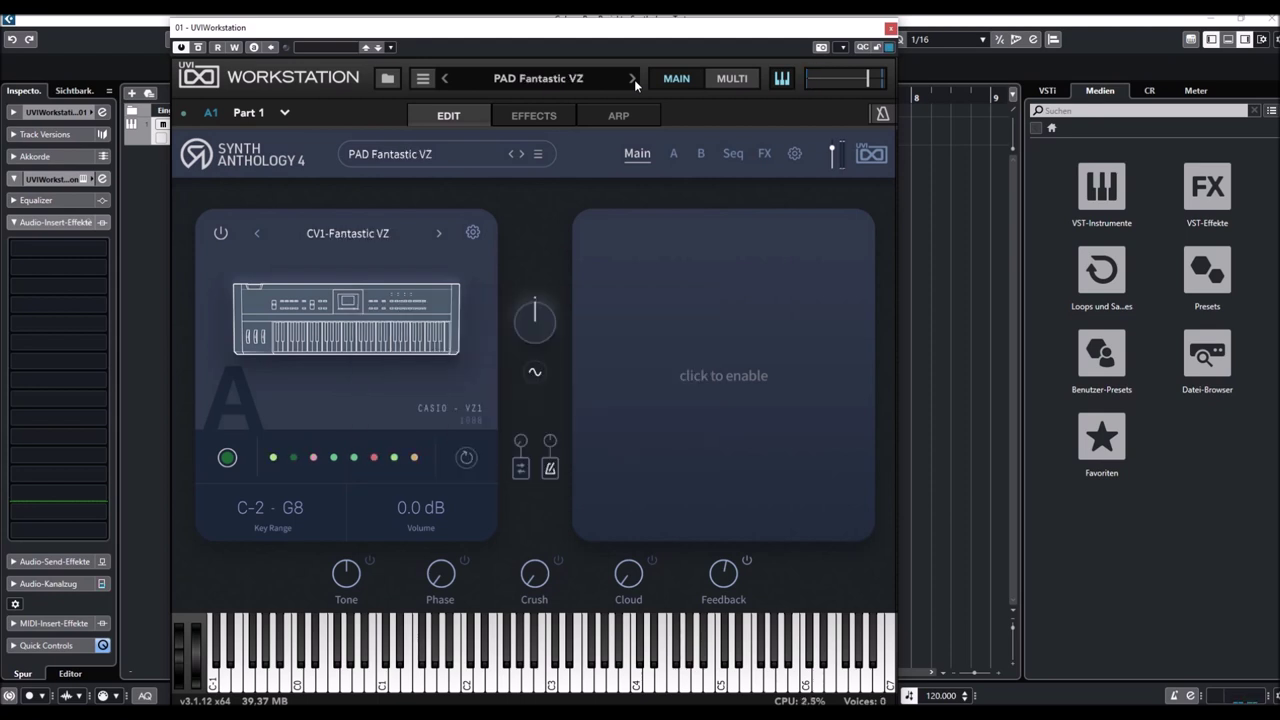